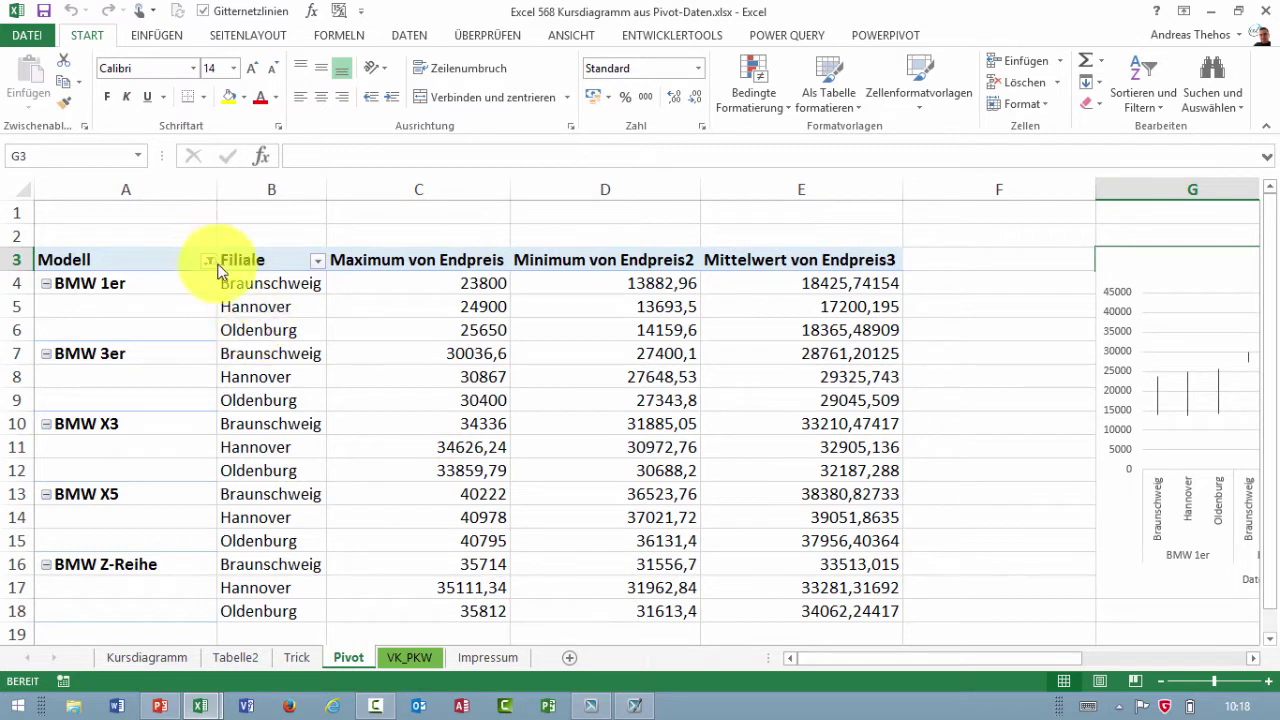
Step: Delete the Datenreihen1-3 legend from the stock chart beside the pivot table
{"action": "left_click_drag", "start_coordinate": [864, 660], "coordinate": [1033, 663]}
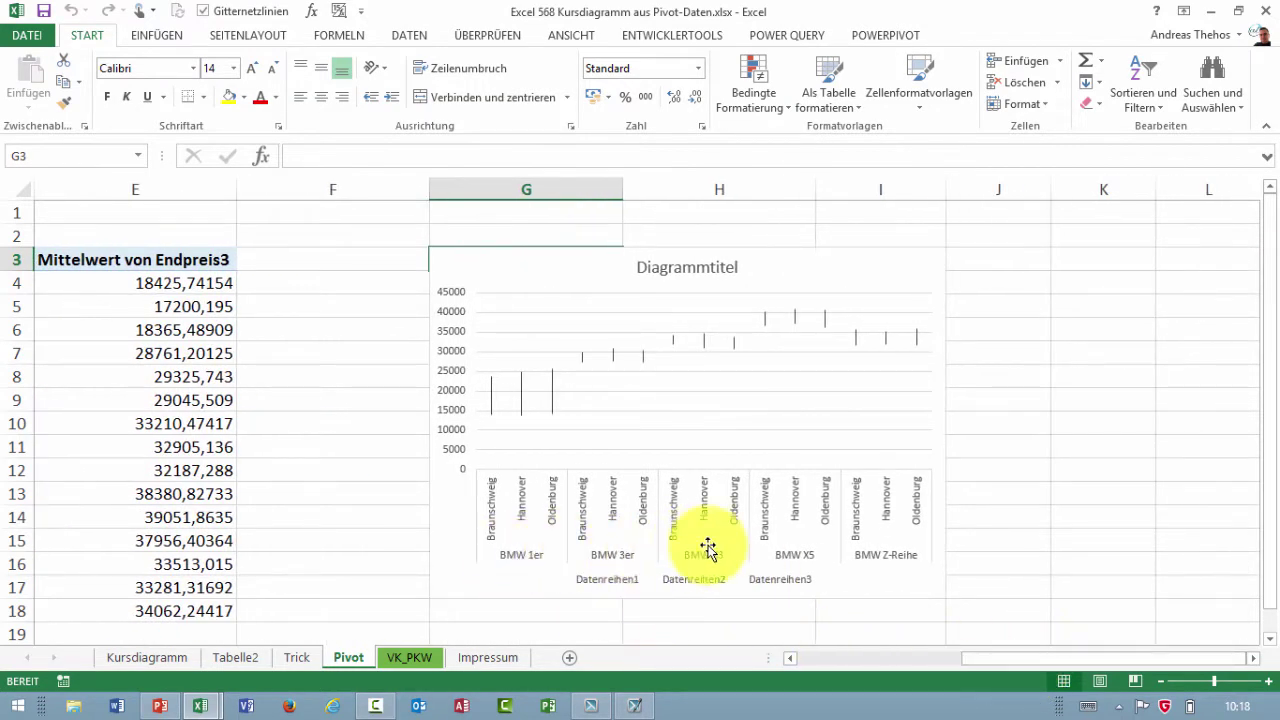
{"action": "left_click", "coordinate": [769, 583]}
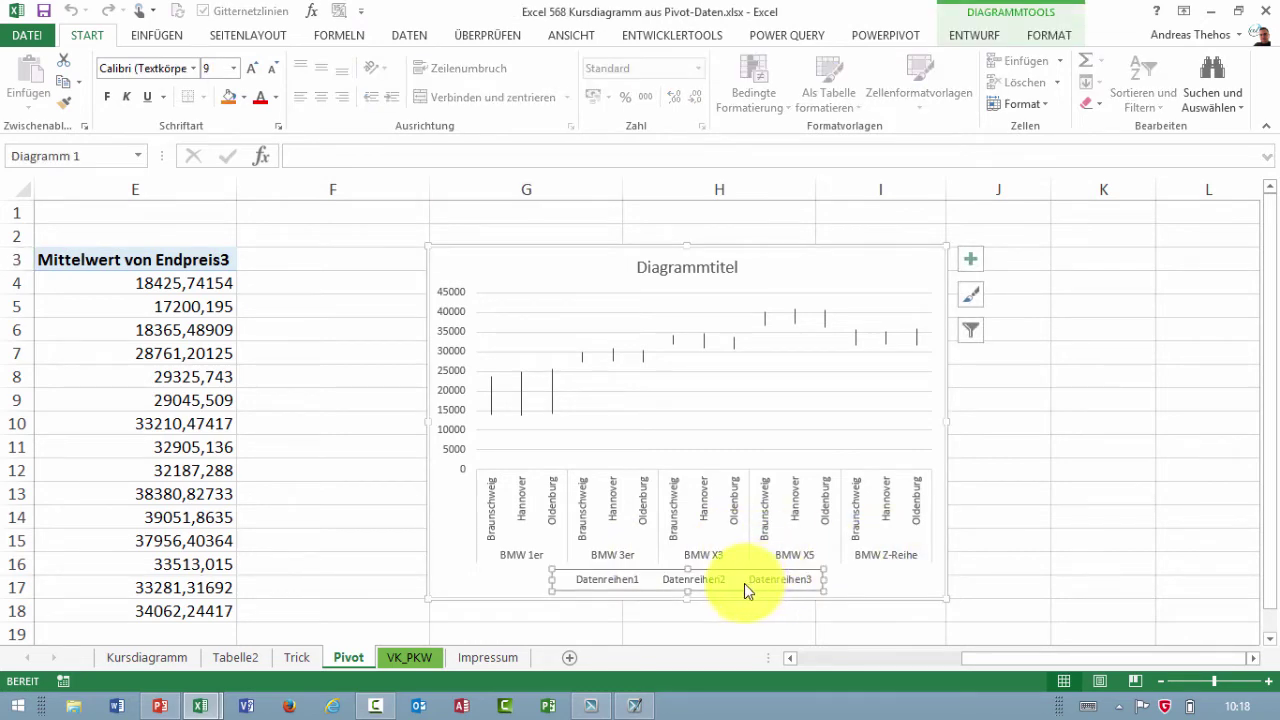
{"action": "key", "text": "Delete"}
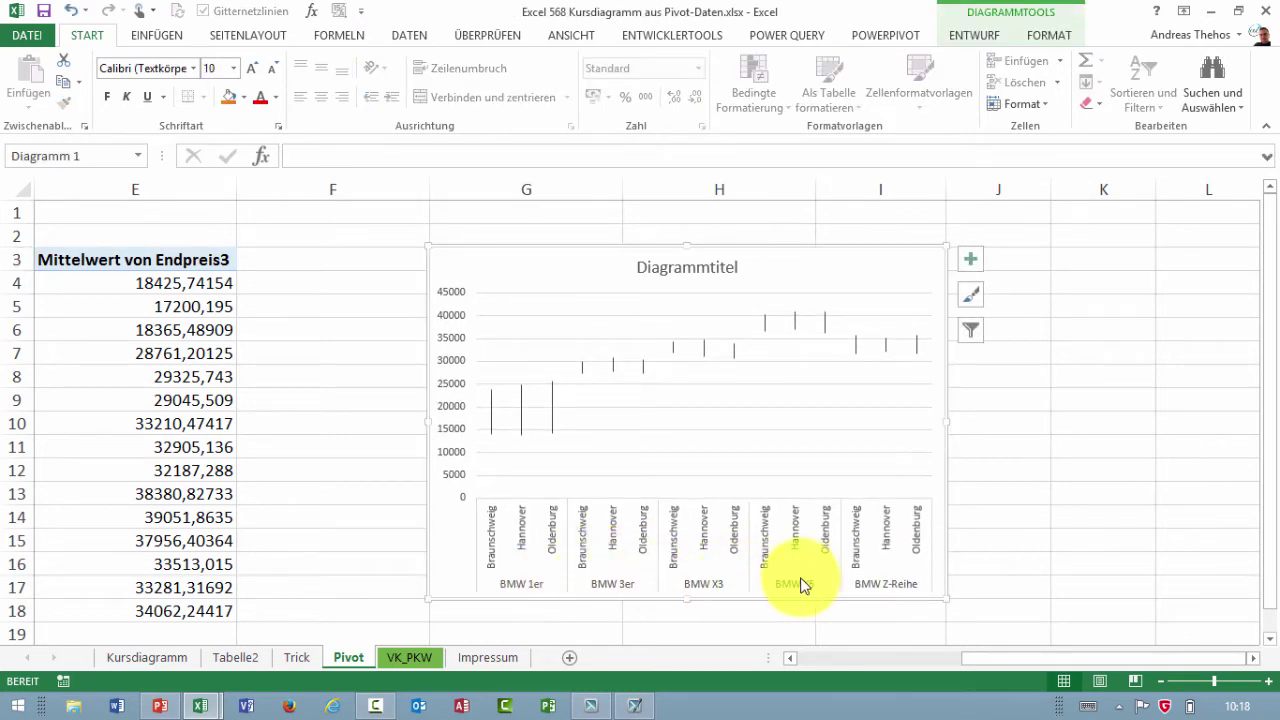
{"action": "left_click_drag", "start_coordinate": [1012, 660], "coordinate": [770, 660]}
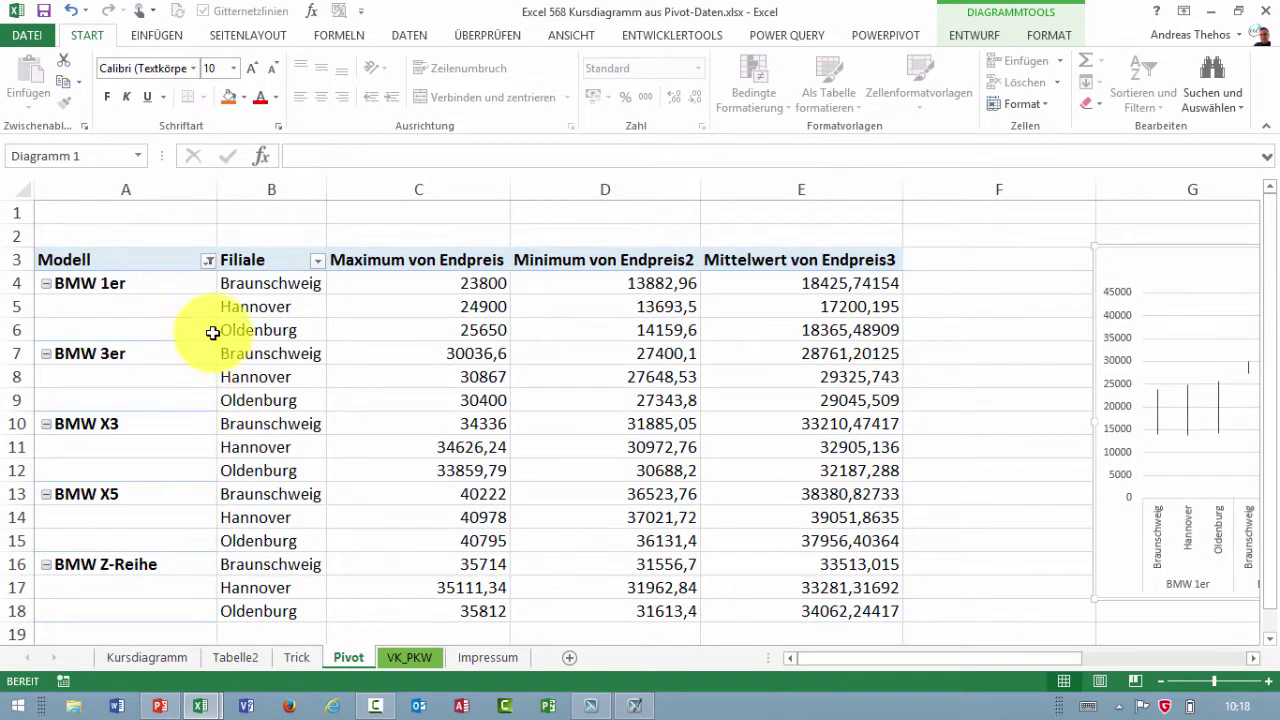
Step: Set the Modell filter in A3 to (Alle anzeigen) so every BMW model appears
{"action": "left_click", "coordinate": [208, 260]}
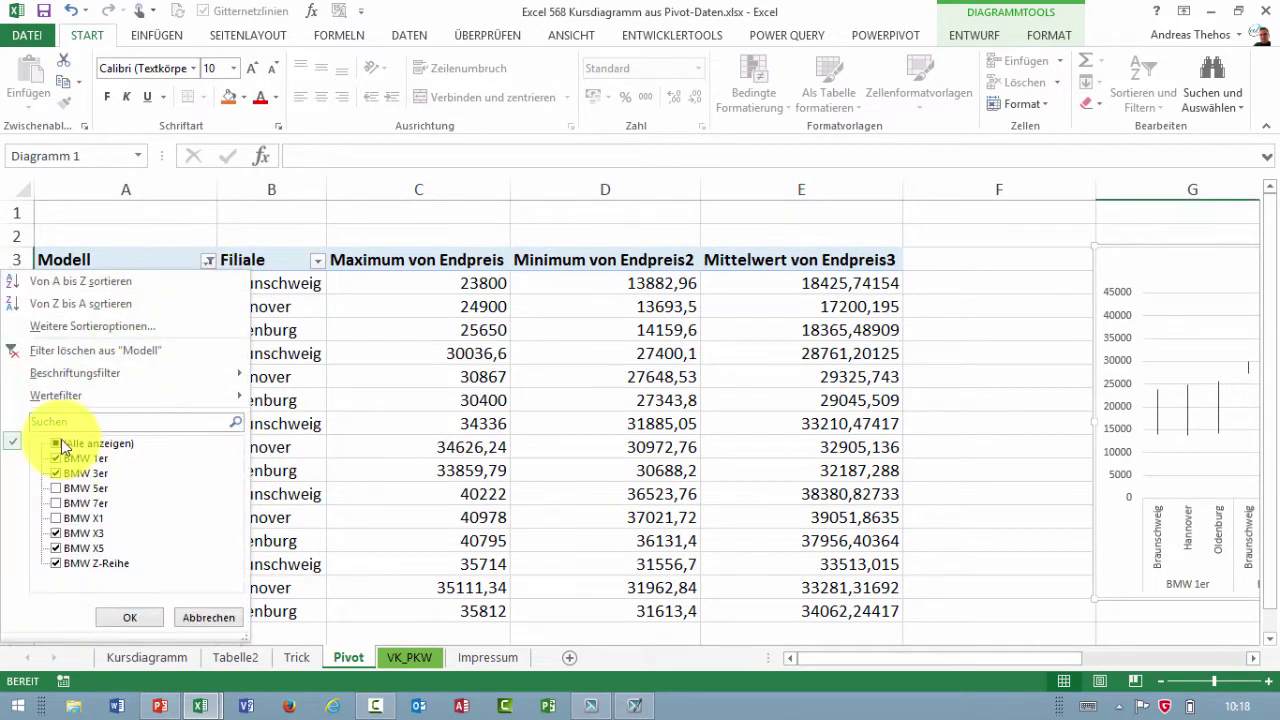
{"action": "left_click", "coordinate": [129, 620]}
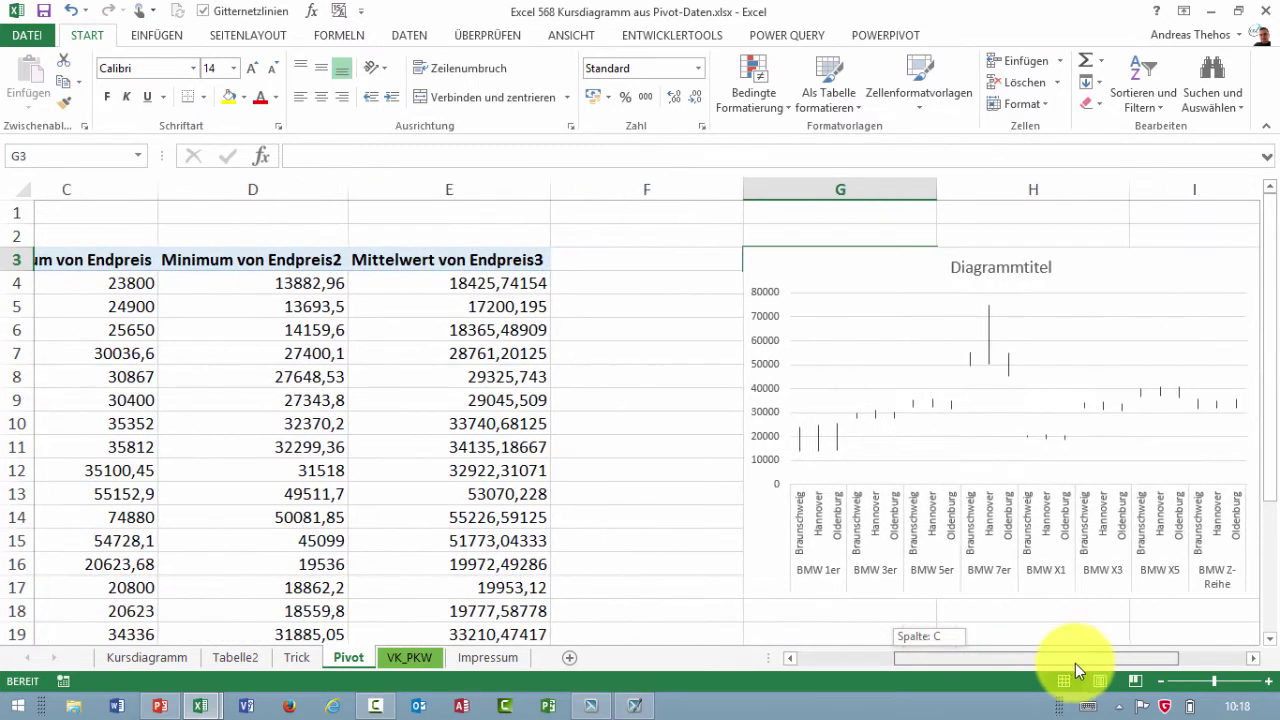
{"action": "left_click_drag", "start_coordinate": [930, 662], "coordinate": [1092, 663]}
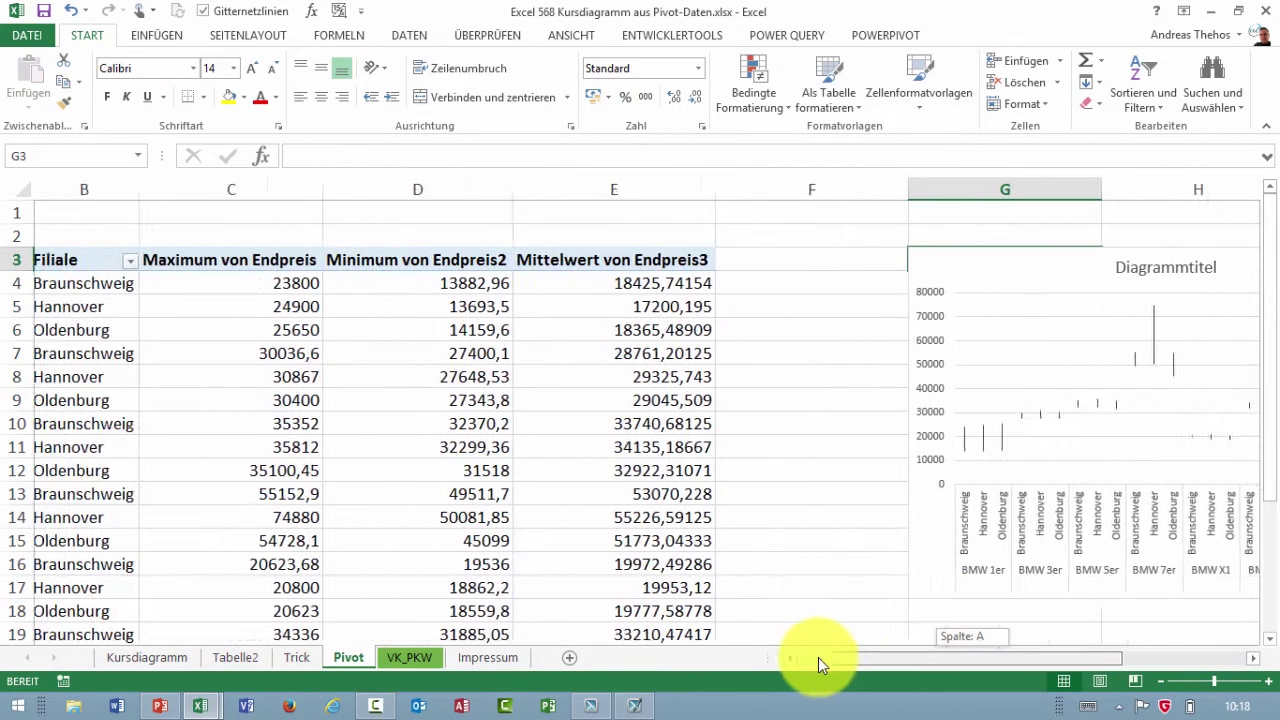
{"action": "left_click_drag", "start_coordinate": [975, 660], "coordinate": [800, 658]}
Step: Select the pivot rows A4:E15, then cell C7 holding 30036,6
{"action": "left_click", "coordinate": [128, 285]}
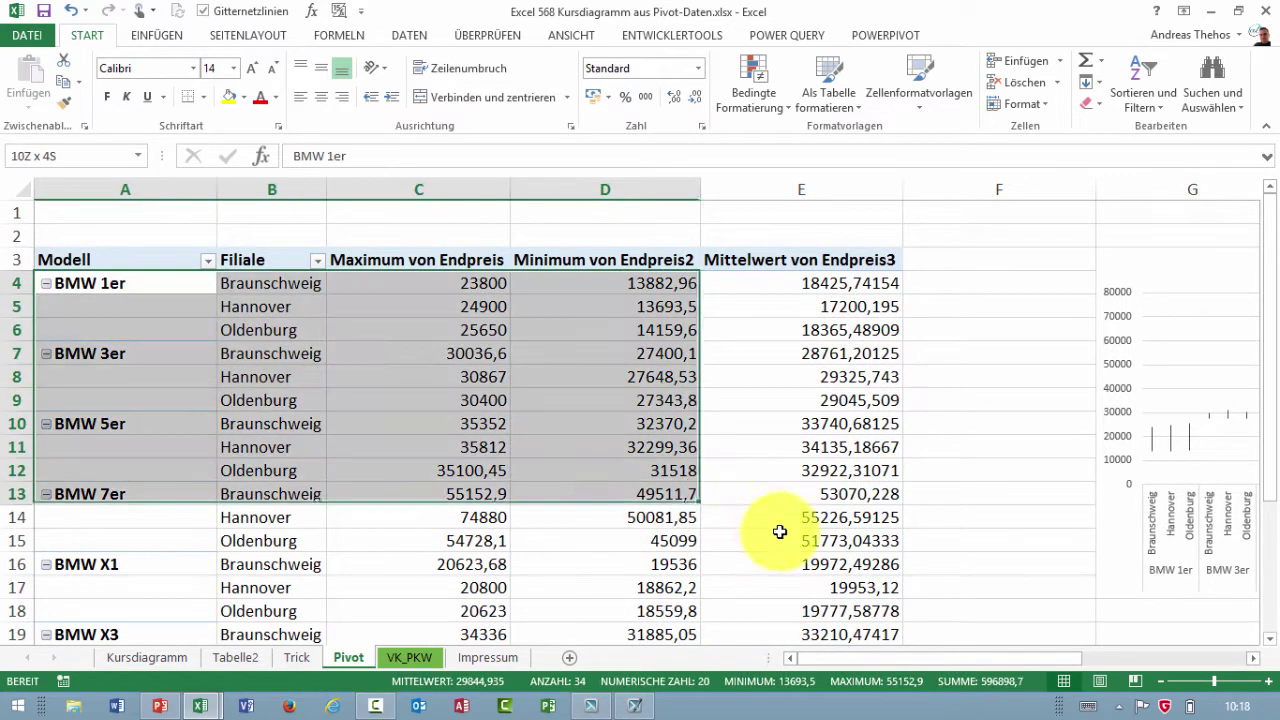
{"action": "left_click_drag", "start_coordinate": [234, 346], "coordinate": [806, 541]}
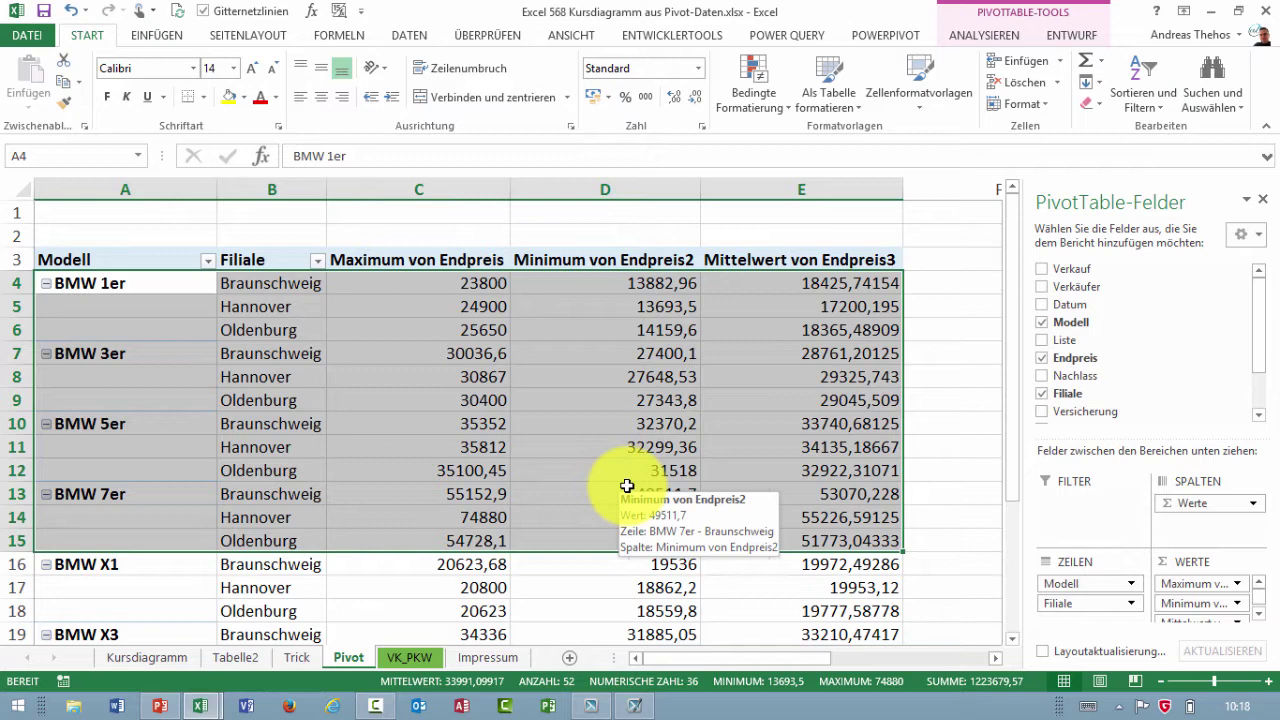
{"action": "left_click", "coordinate": [385, 355]}
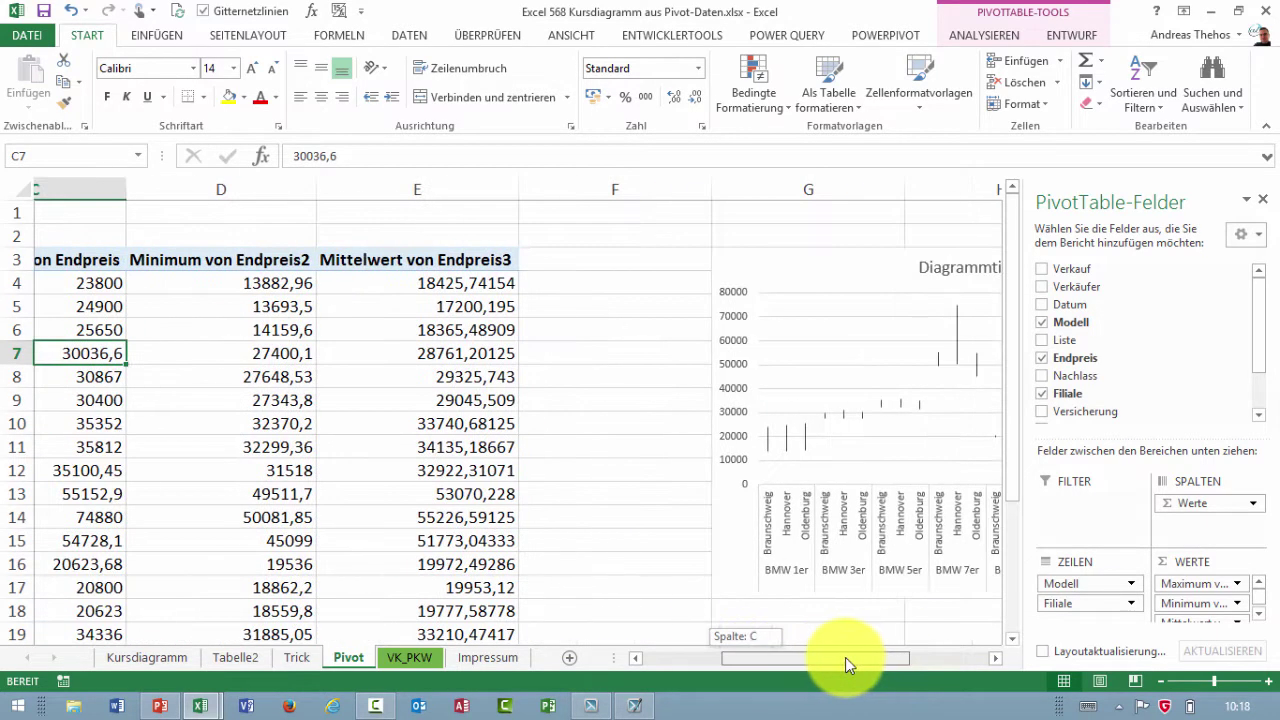
{"action": "mouse_move", "coordinate": [746, 662]}
{"action": "left_mouse_down"}
{"action": "mouse_move", "coordinate": [841, 659]}
{"action": "mouse_move", "coordinate": [697, 657]}
{"action": "left_mouse_up"}
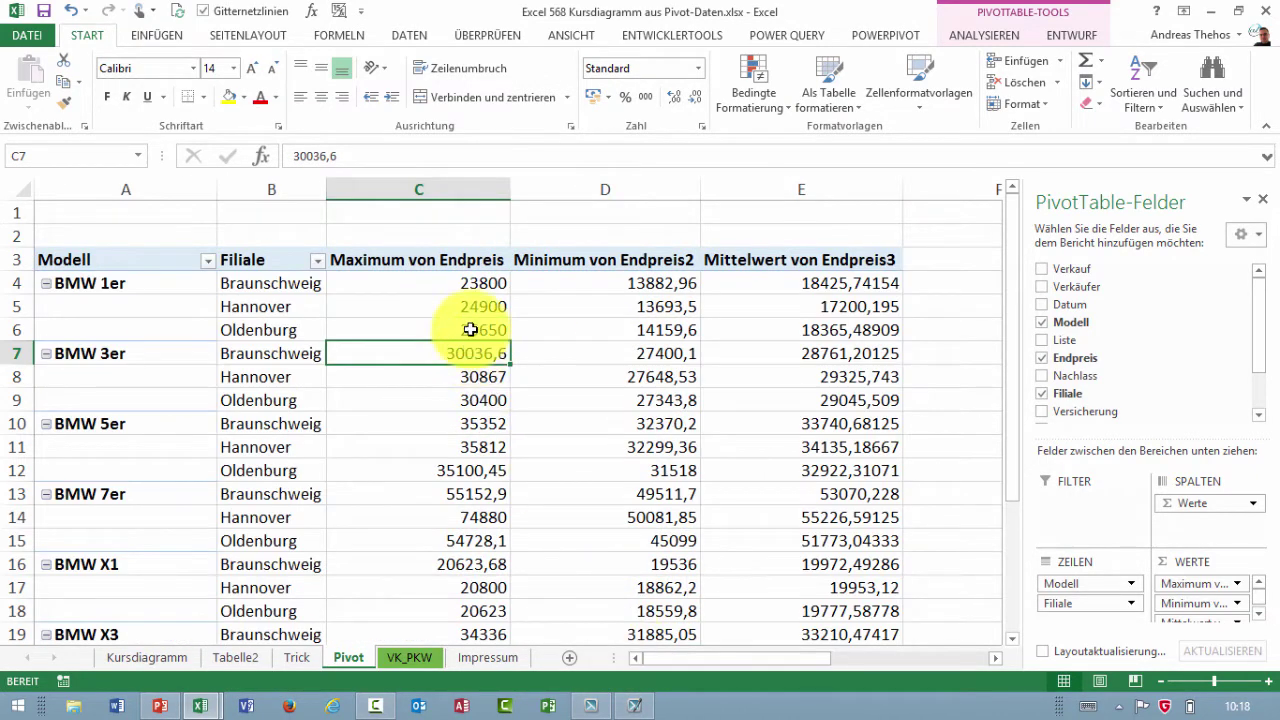
Step: Define the name DankAnThomas referring to =Pivot!$C$5:$C$11 in the Namens-Manager
{"action": "left_click", "coordinate": [355, 38]}
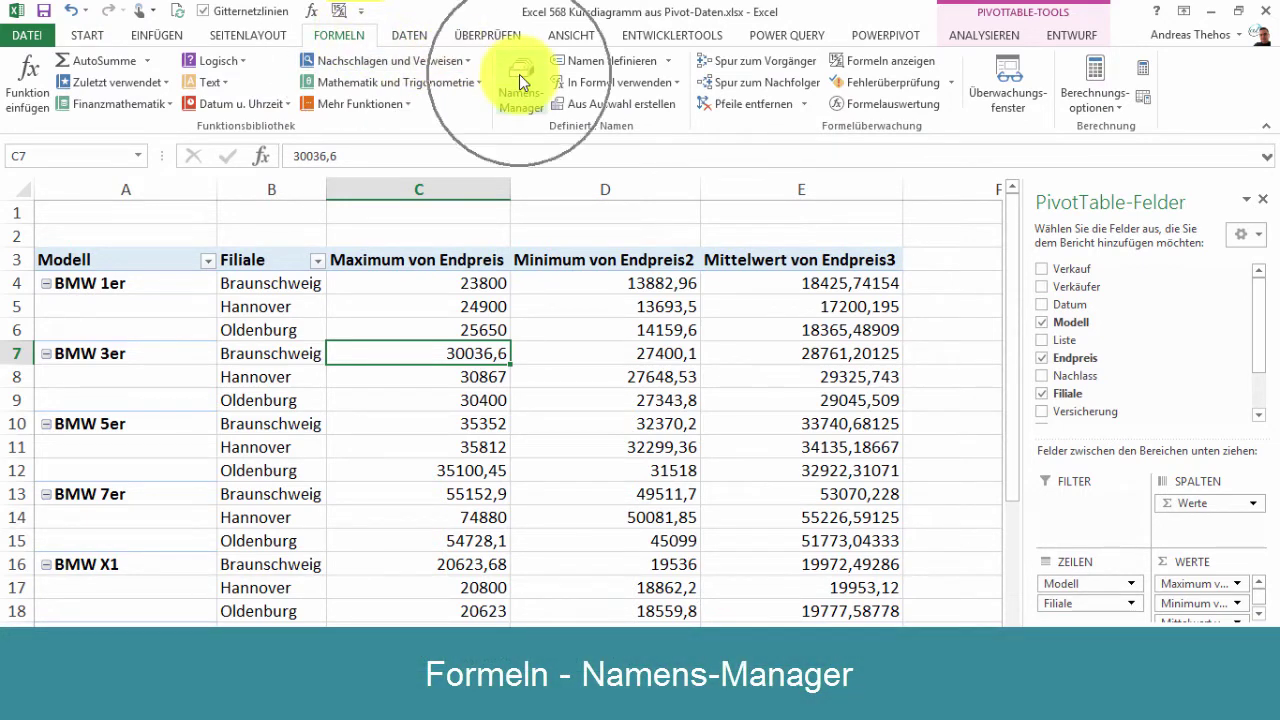
{"action": "left_click", "coordinate": [519, 74]}
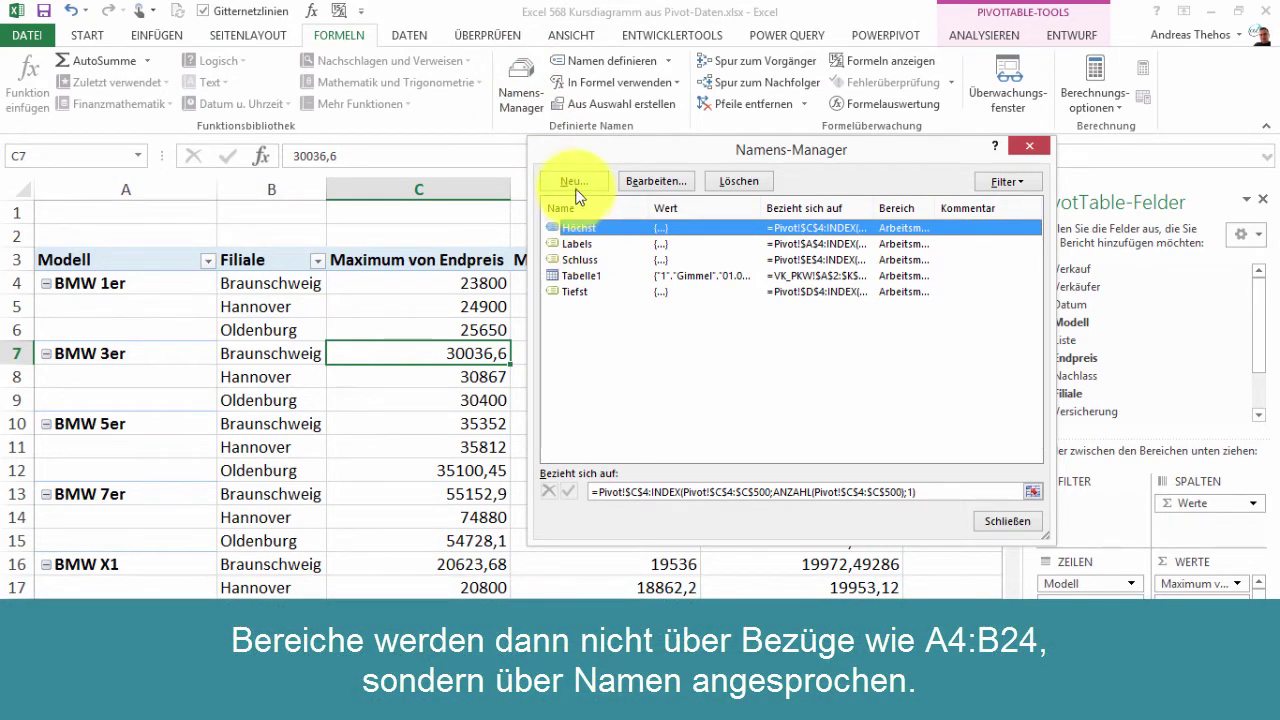
{"action": "left_click", "coordinate": [572, 182]}
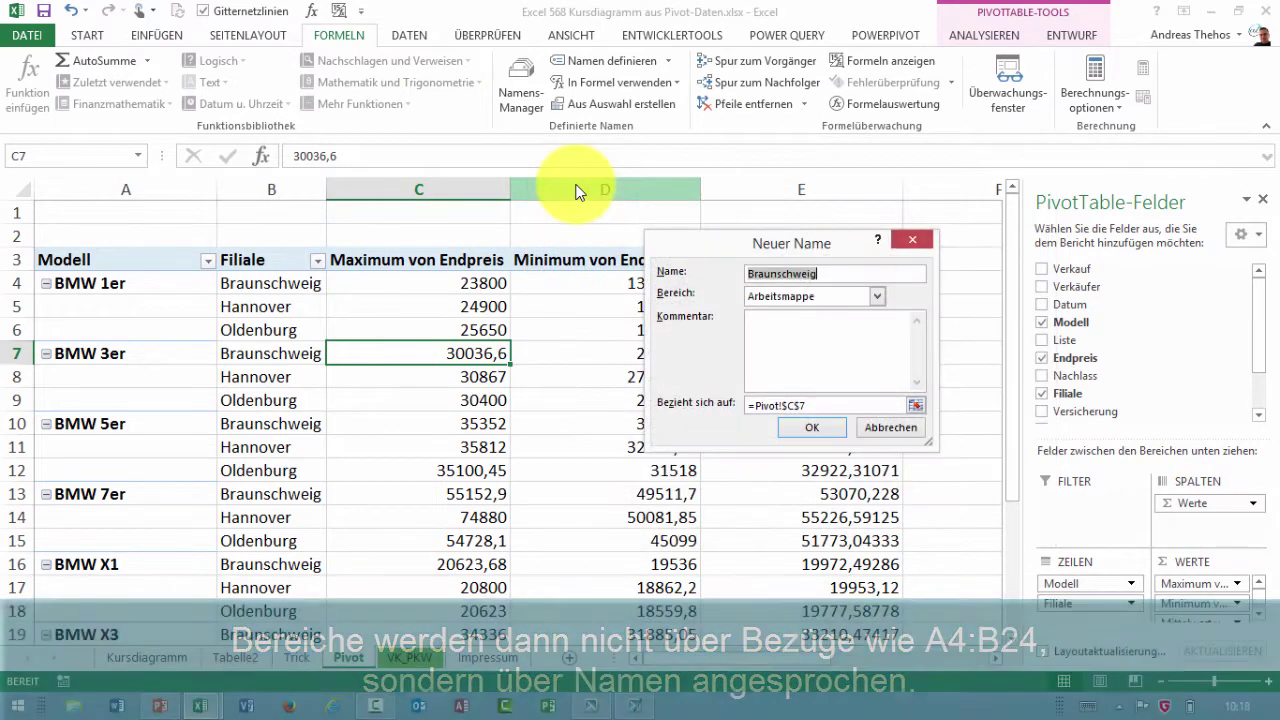
{"action": "type", "text": "DankAnThomas"}
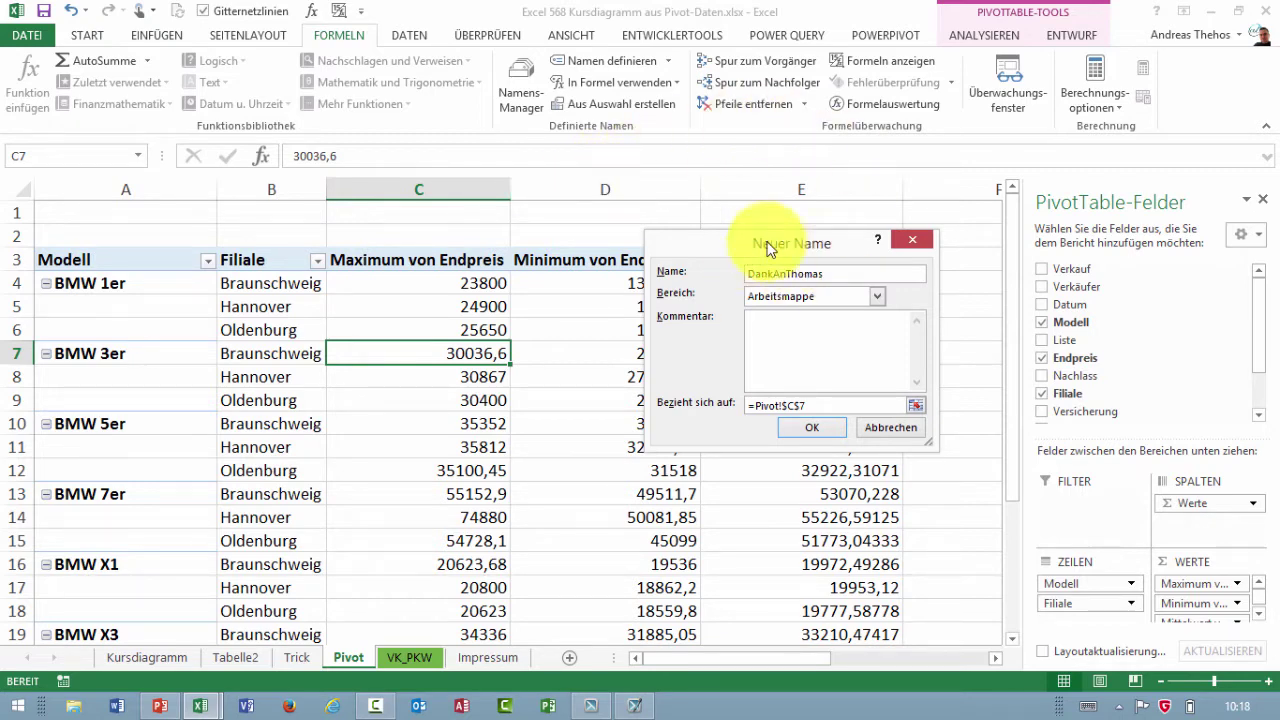
{"action": "left_click", "coordinate": [741, 403]}
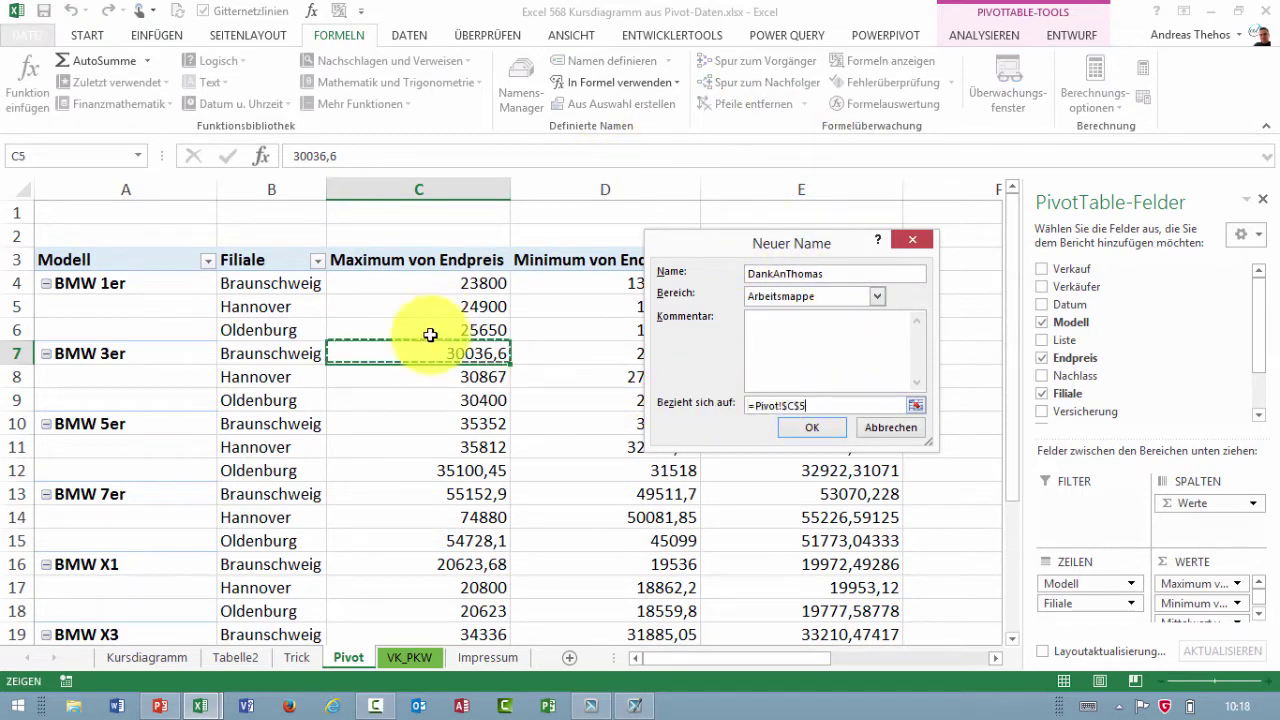
{"action": "left_click_drag", "start_coordinate": [435, 306], "coordinate": [443, 447]}
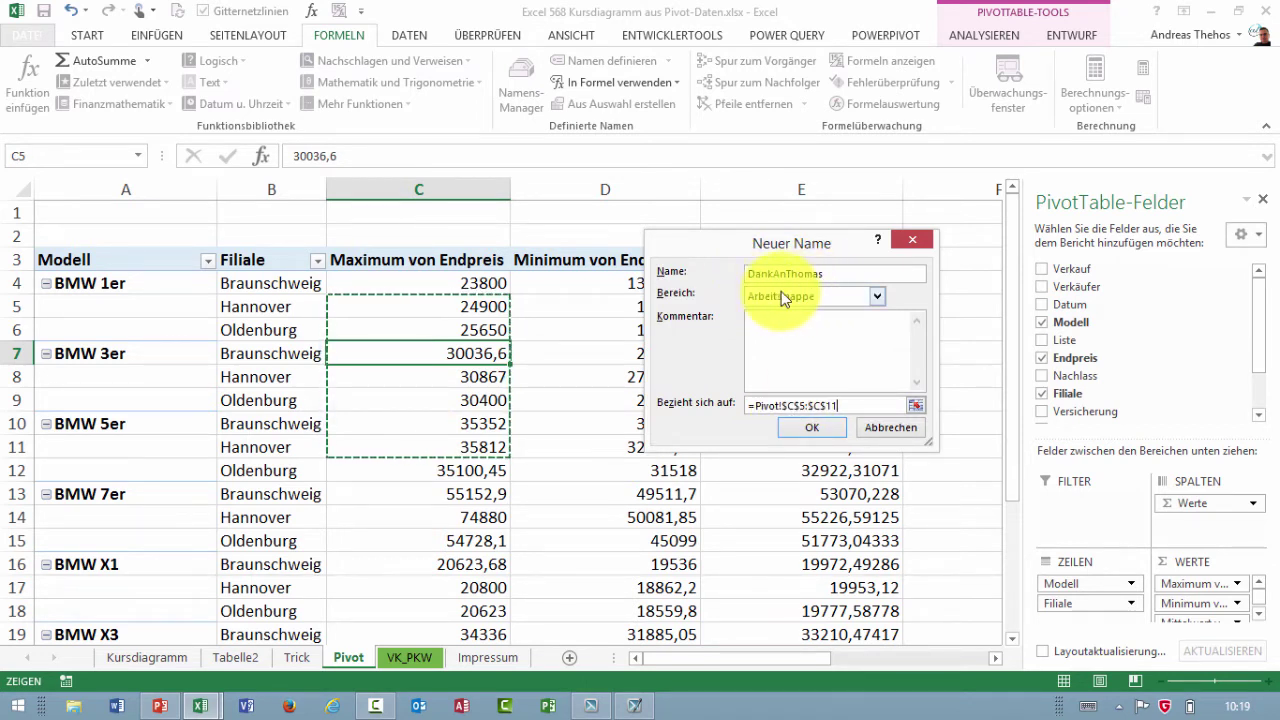
{"action": "left_click", "coordinate": [806, 428]}
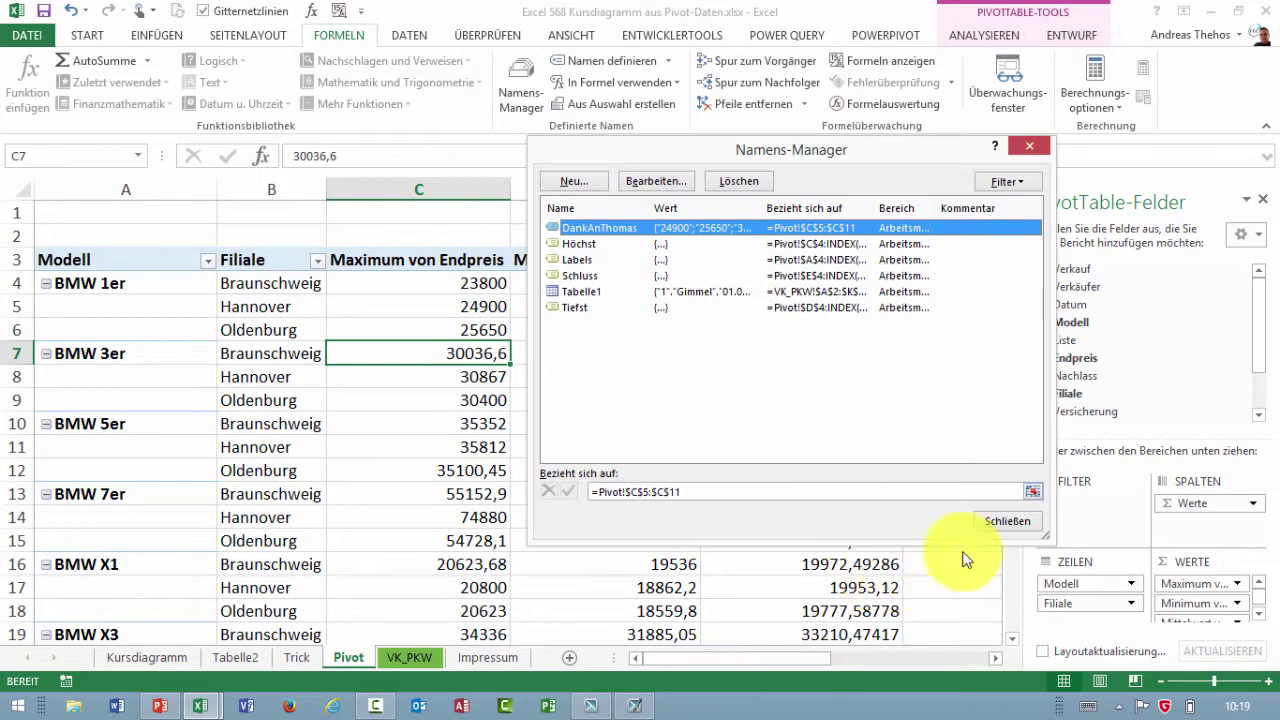
{"action": "left_click", "coordinate": [1005, 522]}
{"action": "left_click_drag", "start_coordinate": [813, 658], "coordinate": [973, 658]}
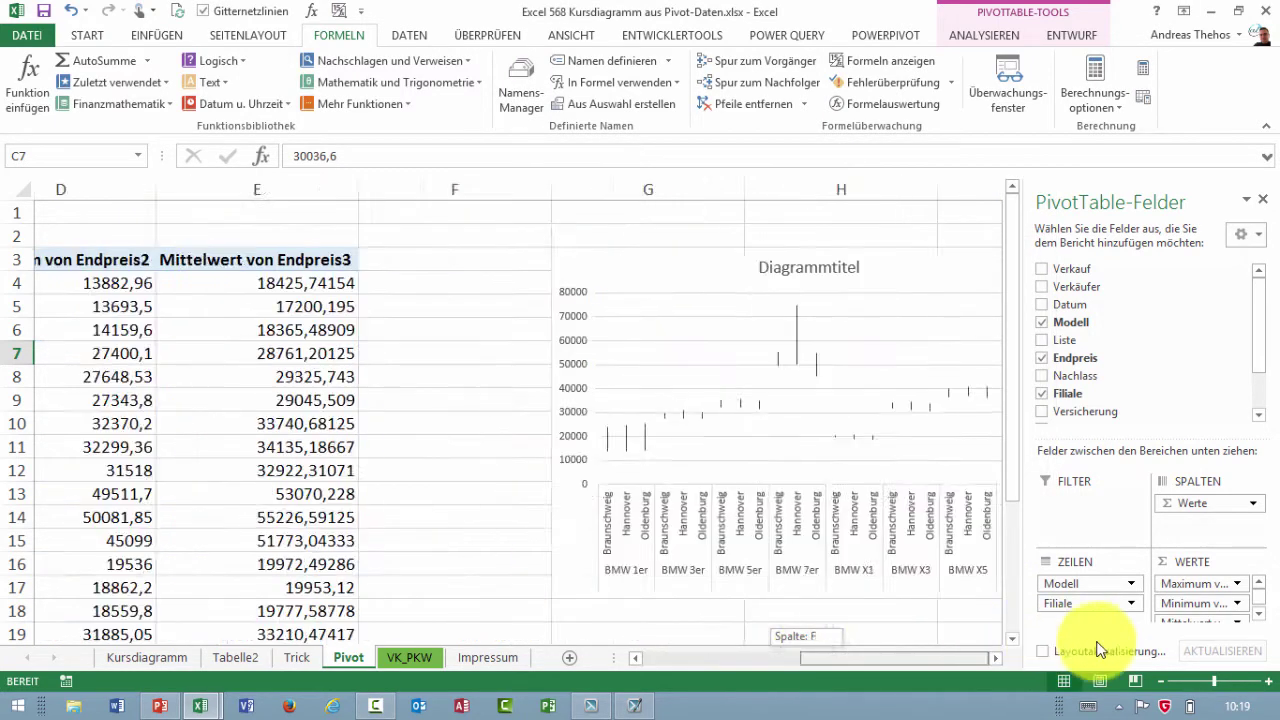
{"action": "left_click", "coordinate": [906, 309]}
{"action": "type", "text": "="}
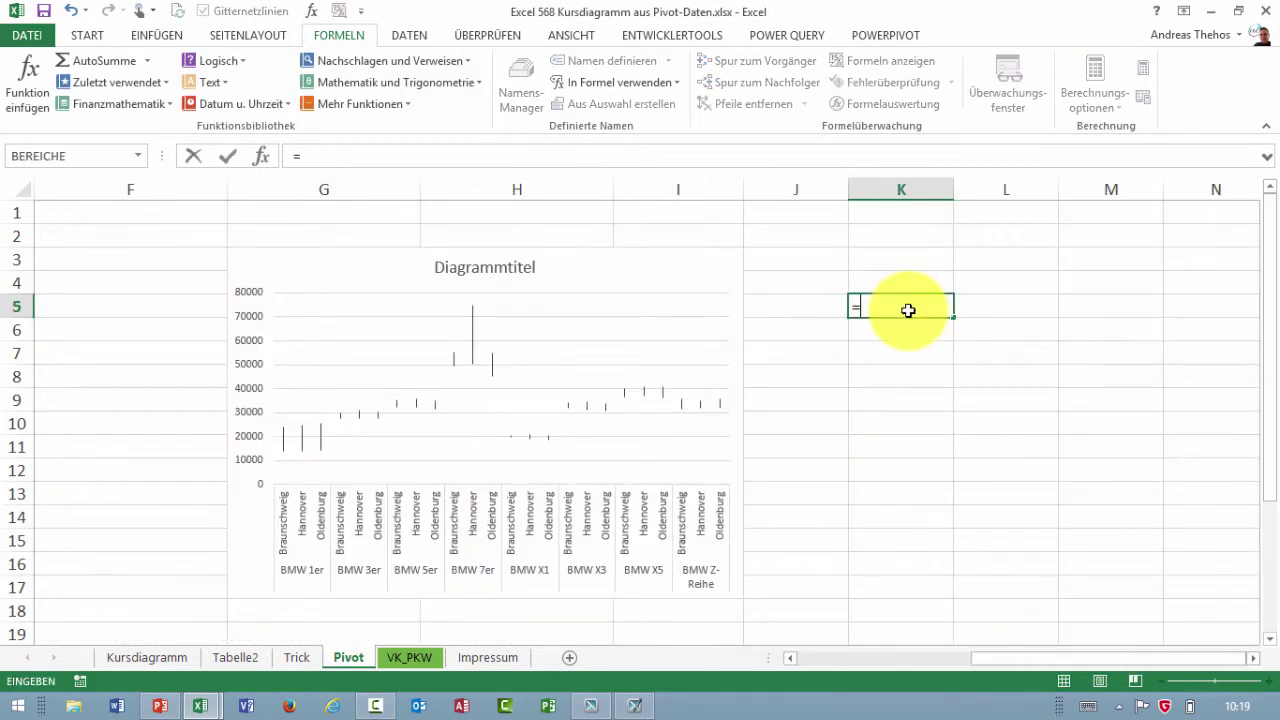
{"action": "type", "text": "Summe"}
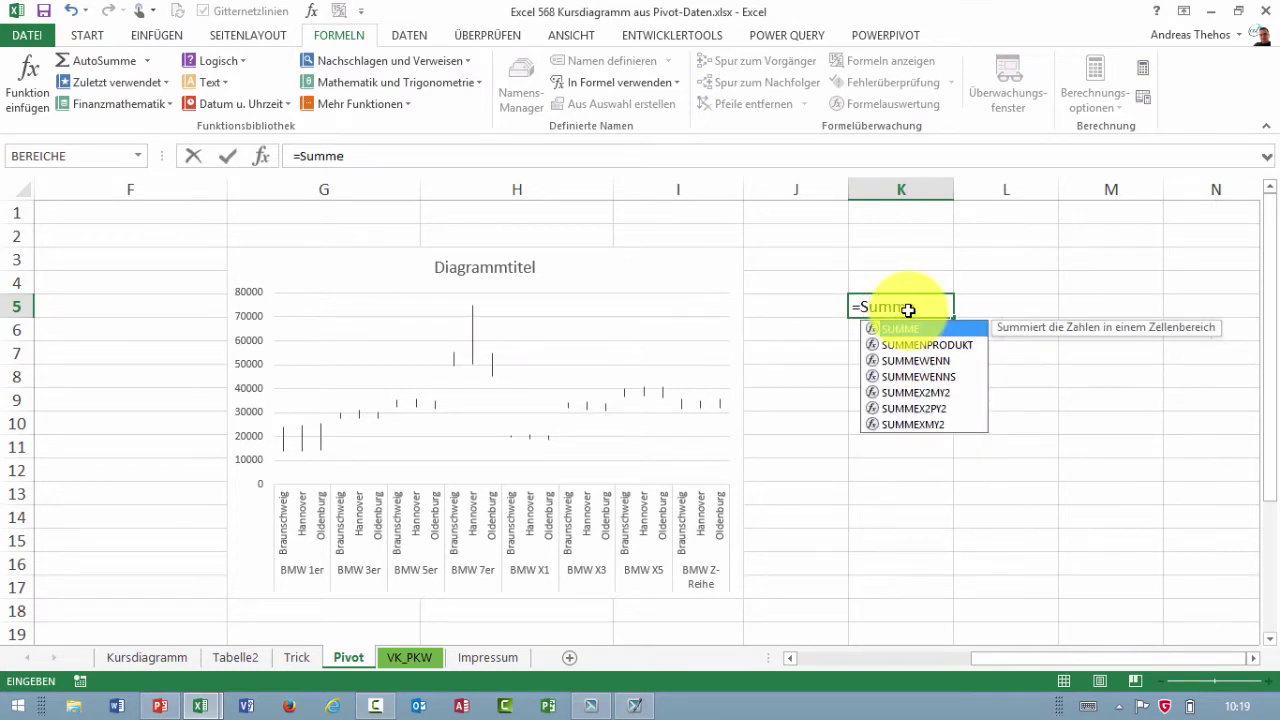
{"action": "type", "text": "(d"}
{"action": "key", "text": "Tab"}
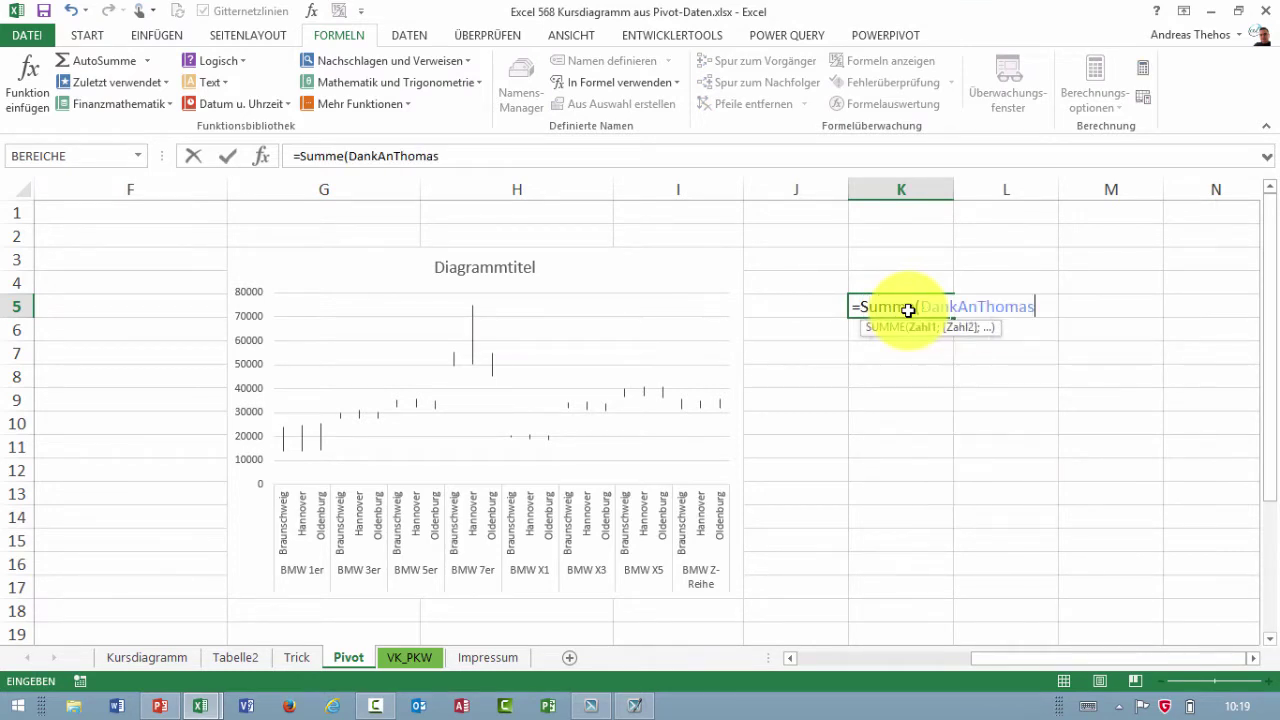
{"action": "key", "text": "Return"}
{"action": "left_click", "coordinate": [898, 308]}
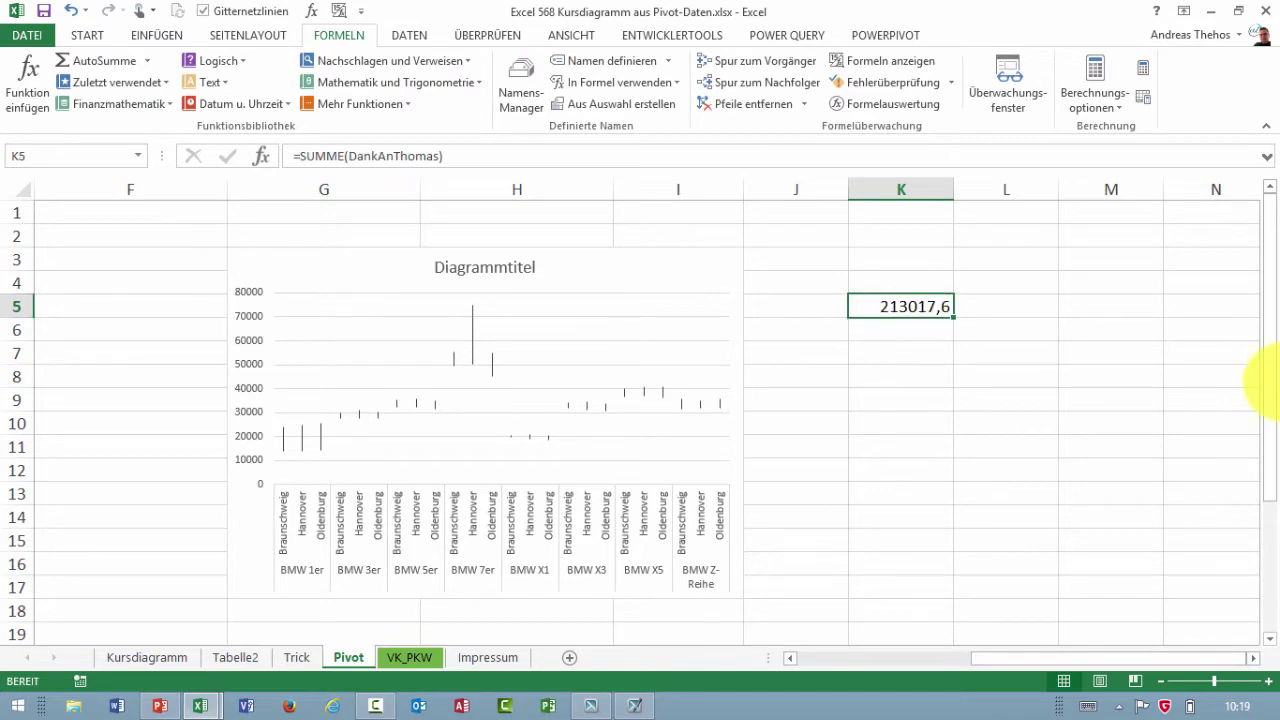
{"action": "key", "text": "Delete"}
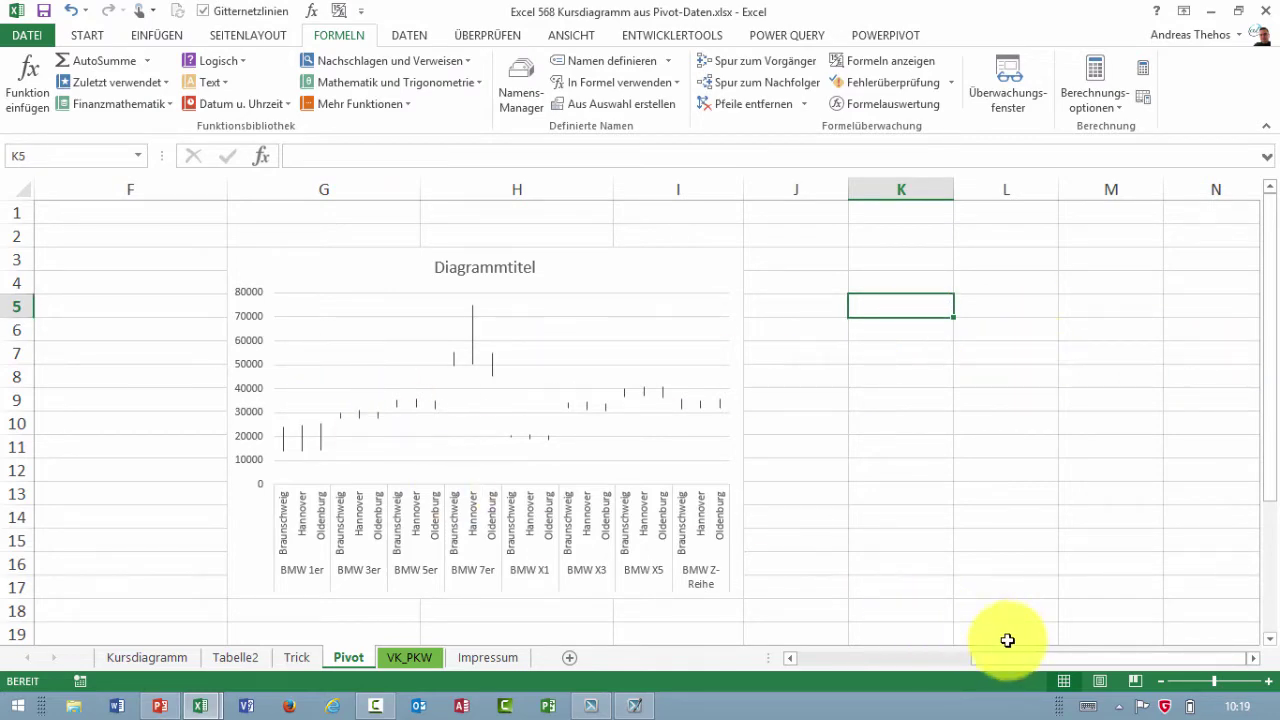
Step: Inspect the Maximum von Endpreis values in column C, from C4 down to the last row
{"action": "left_click_drag", "start_coordinate": [919, 659], "coordinate": [779, 655]}
{"action": "left_click", "coordinate": [445, 282]}
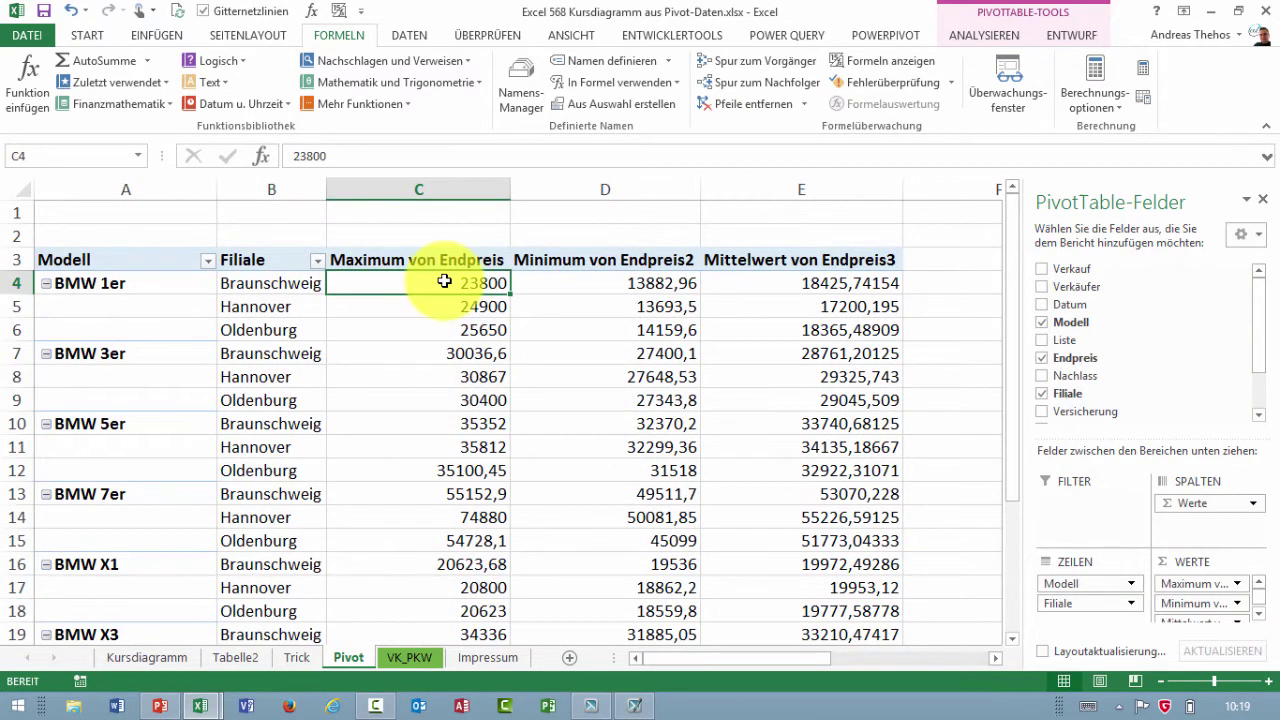
{"action": "left_click_drag", "start_coordinate": [445, 282], "coordinate": [456, 618]}
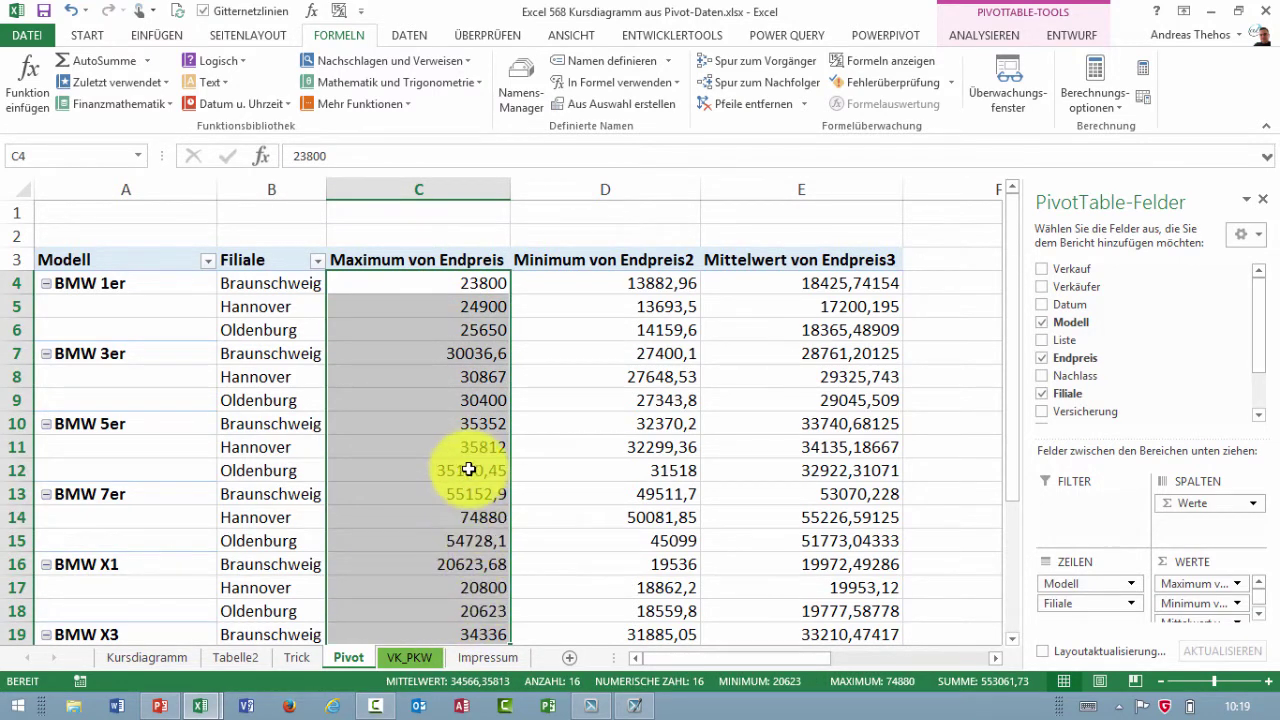
{"action": "left_click", "coordinate": [483, 287]}
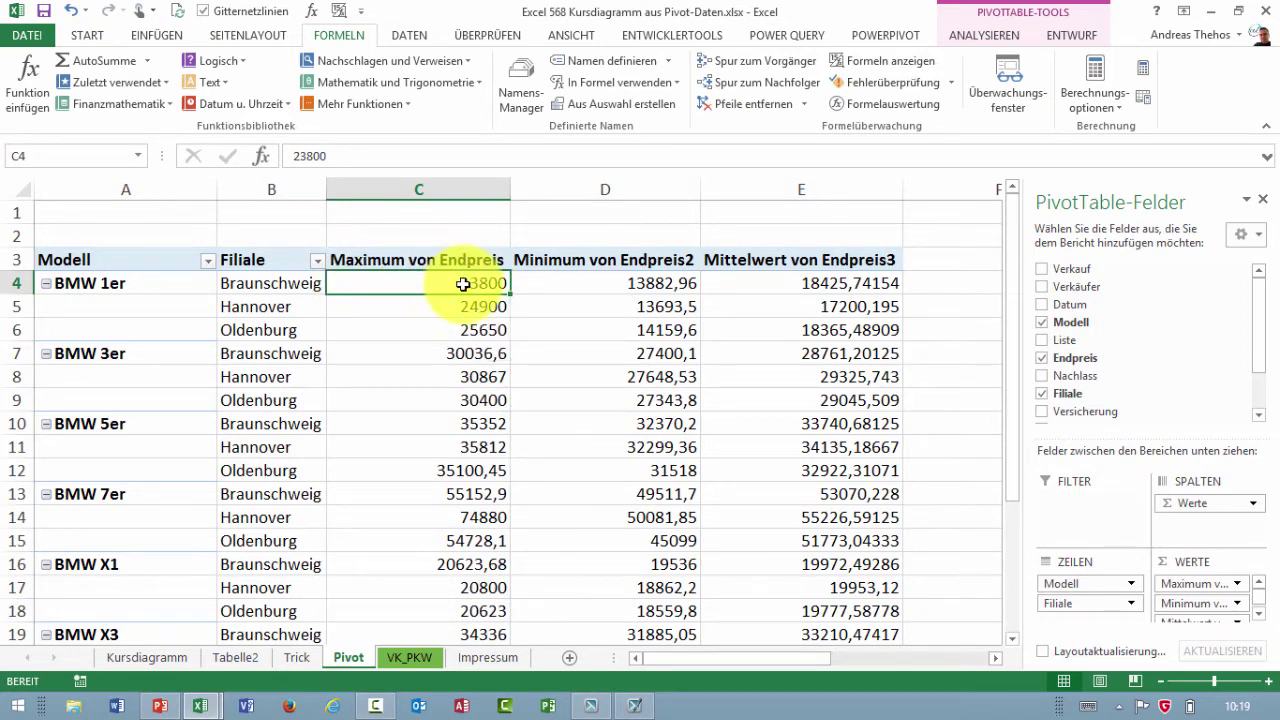
{"action": "left_click_drag", "start_coordinate": [463, 284], "coordinate": [471, 608]}
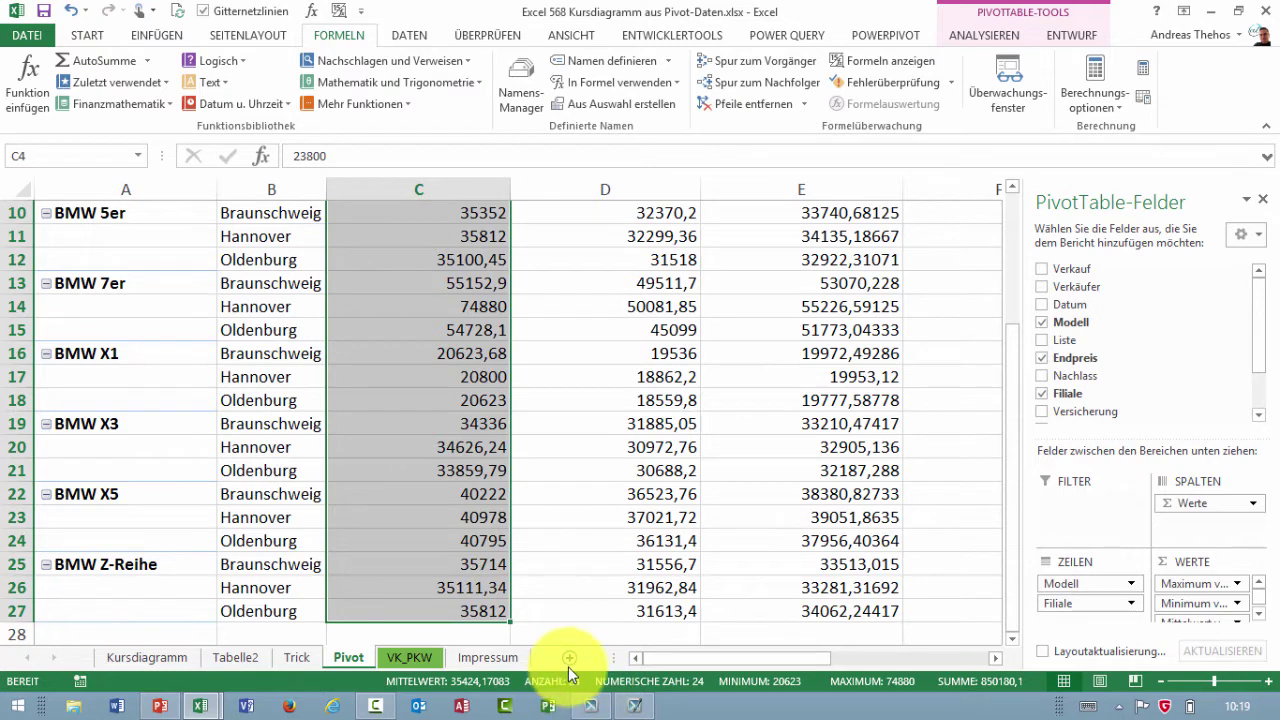
{"action": "scroll", "coordinate": [563, 462], "scroll_direction": "up", "scroll_amount": 3}
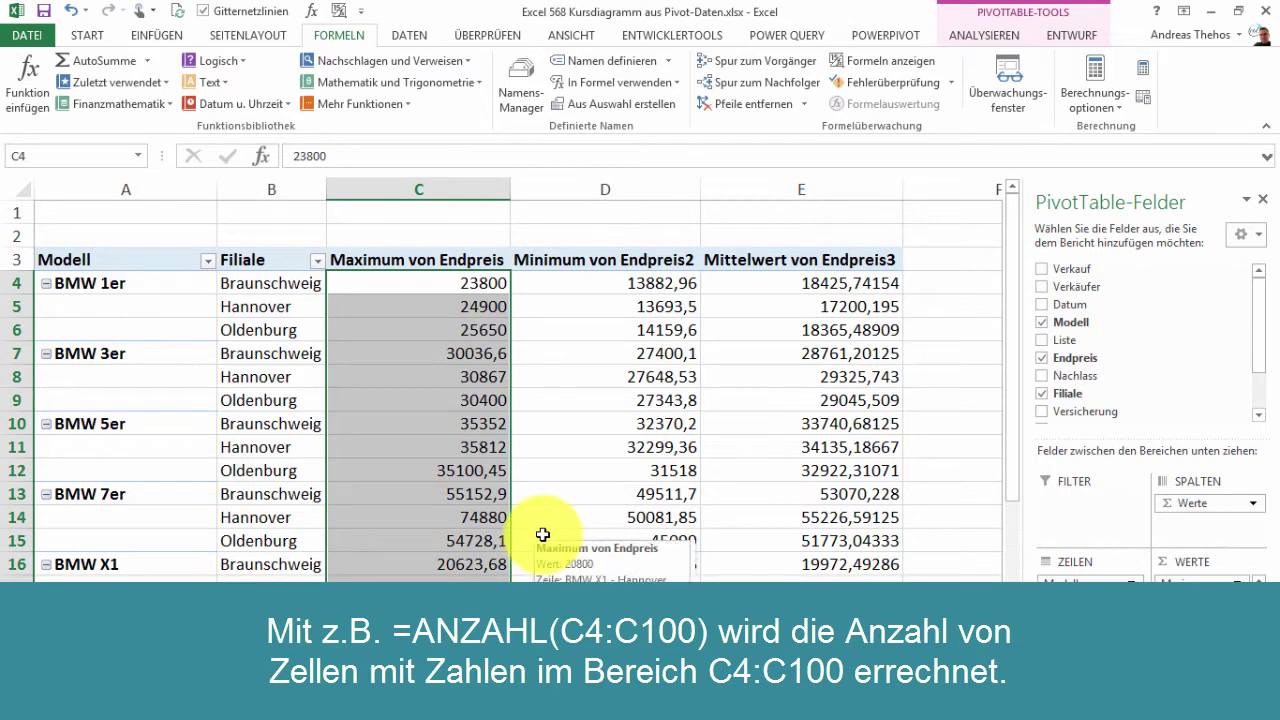
{"action": "left_click", "coordinate": [464, 283]}
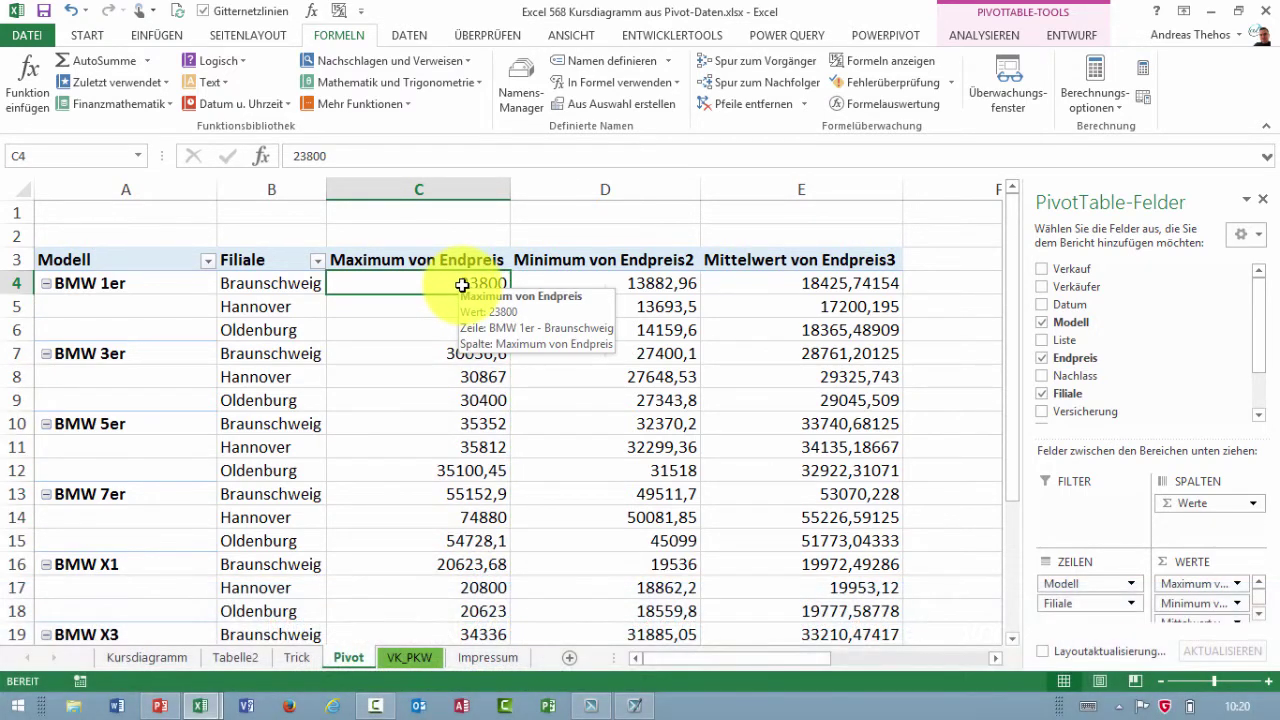
{"action": "scroll", "coordinate": [470, 590], "scroll_direction": "down", "scroll_amount": 3}
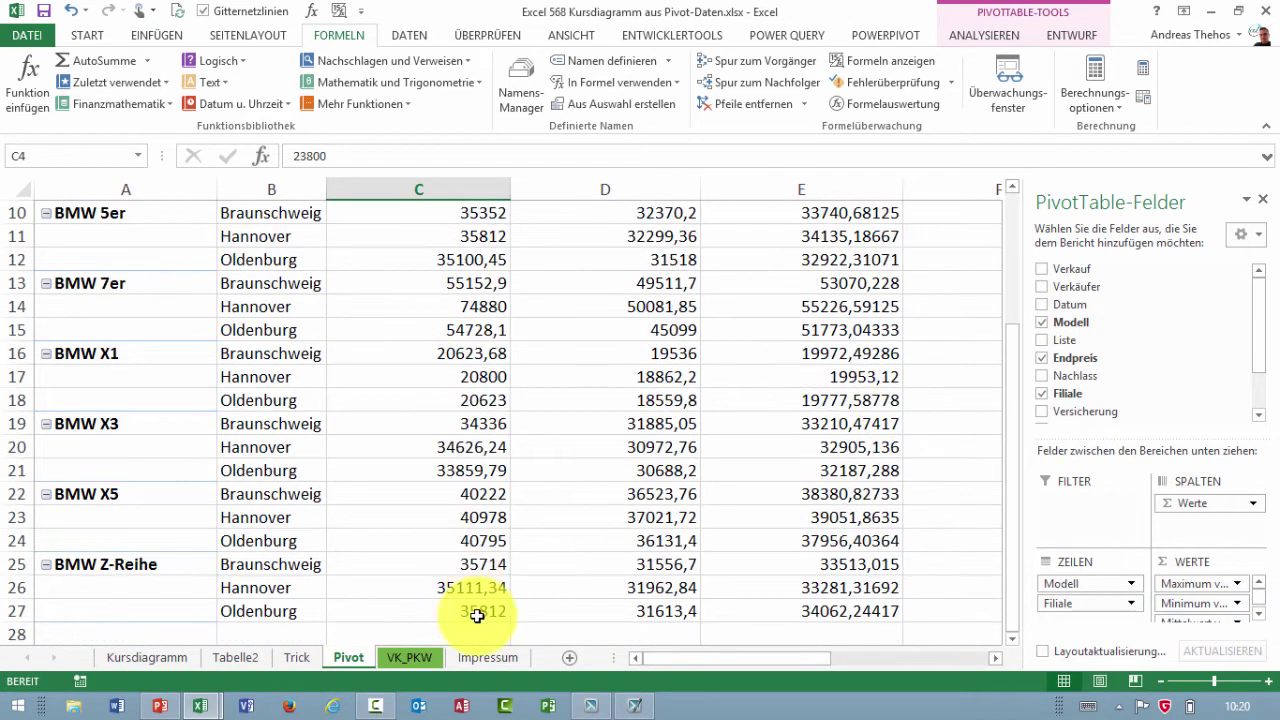
{"action": "left_click", "coordinate": [478, 616]}
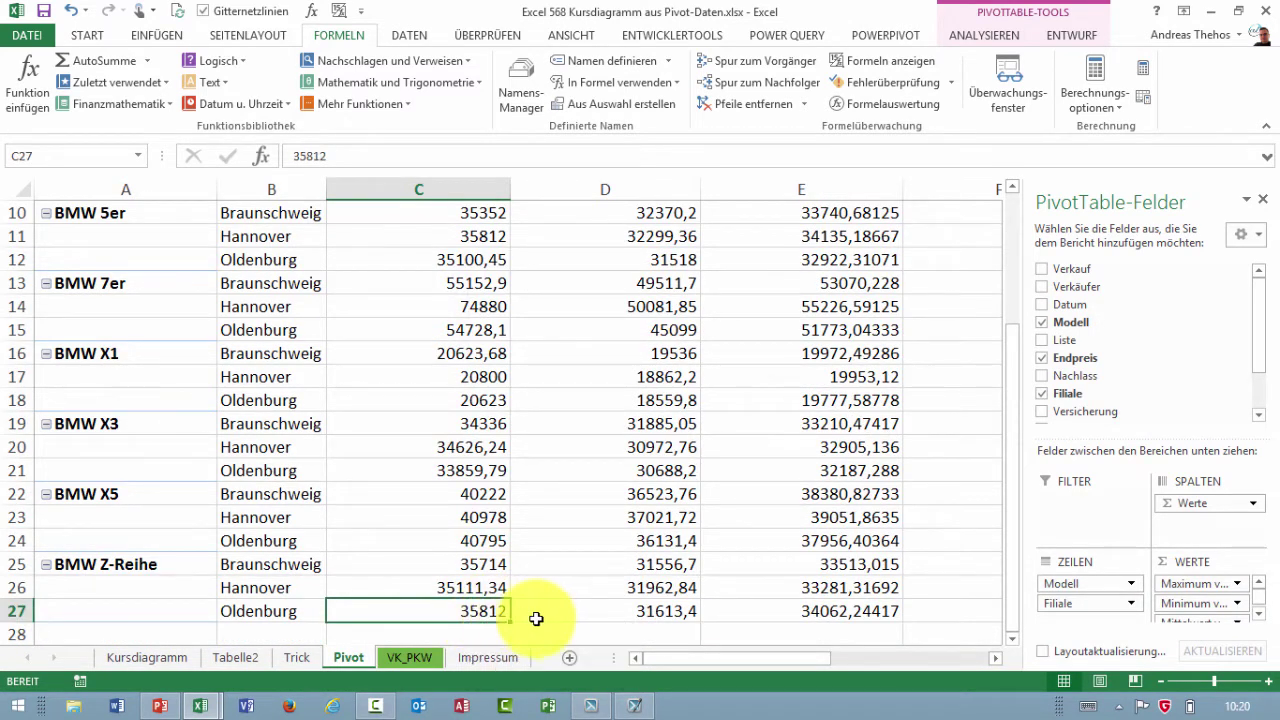
{"action": "scroll", "coordinate": [632, 541], "scroll_direction": "up", "scroll_amount": 3}
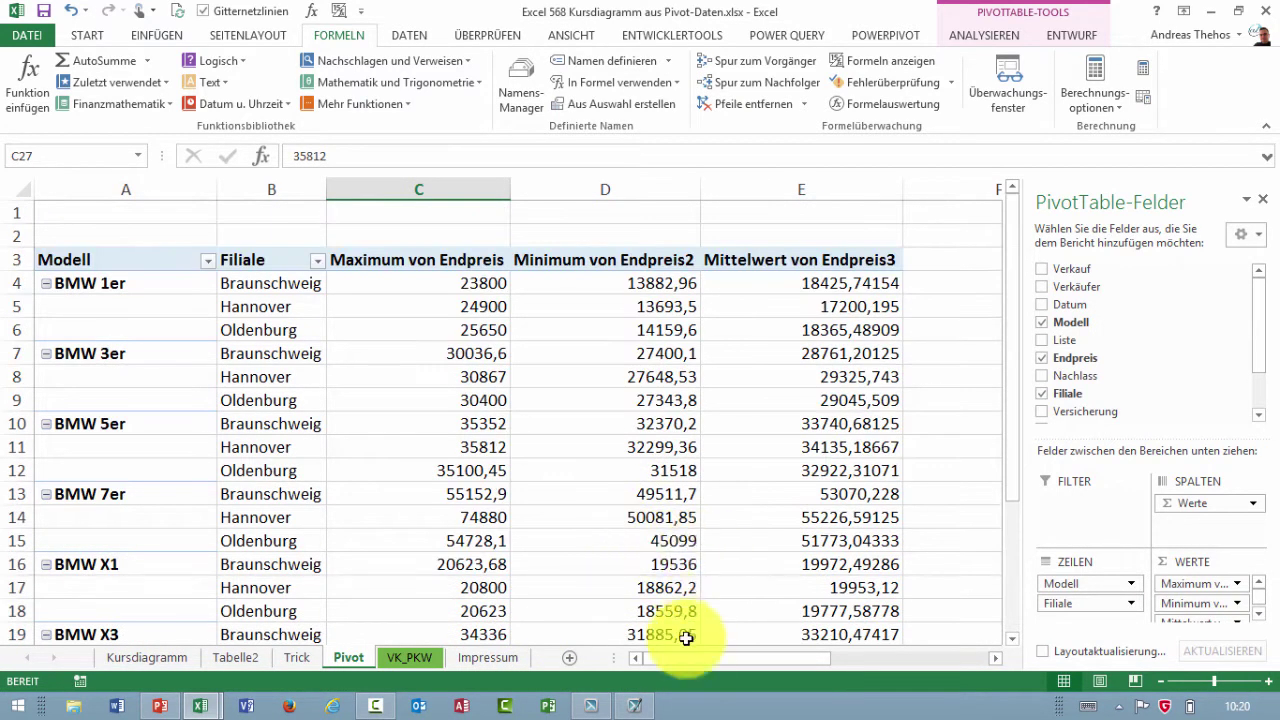
Step: Add a new sheet, enter labels a–e in B3:B7 and fill 6 into C3:C7
{"action": "left_click", "coordinate": [568, 658]}
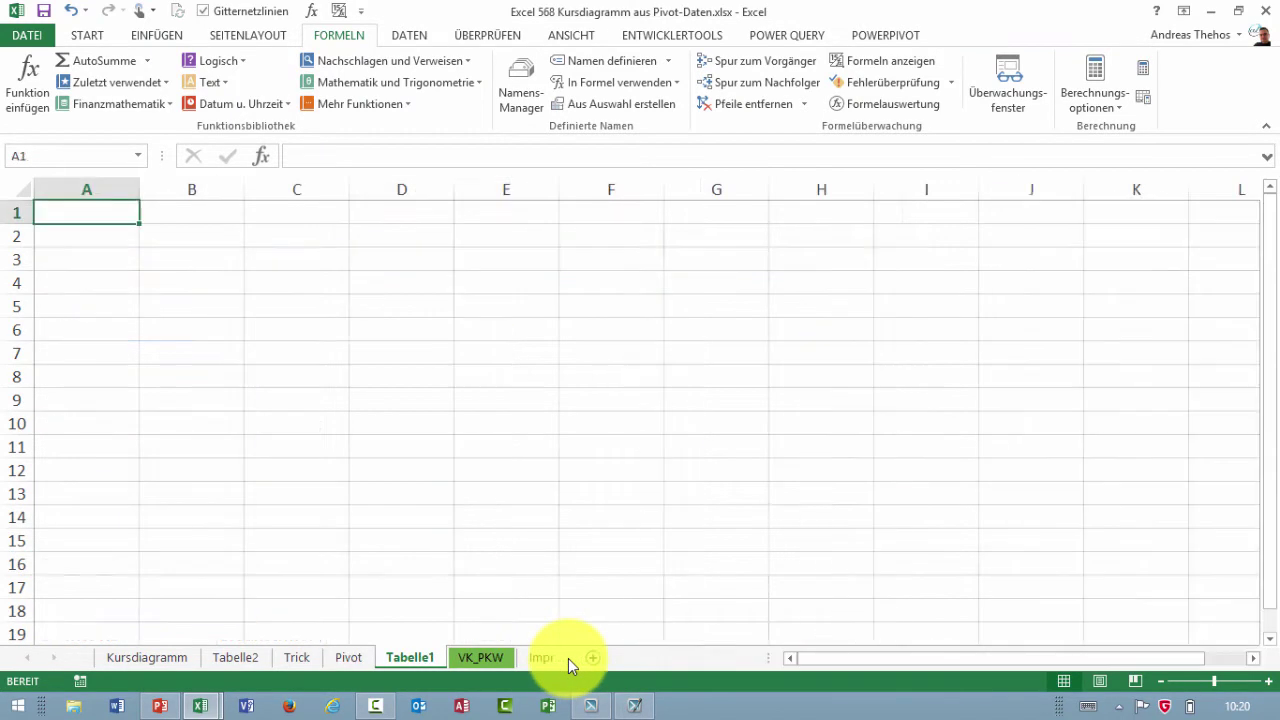
{"action": "left_click", "coordinate": [220, 267]}
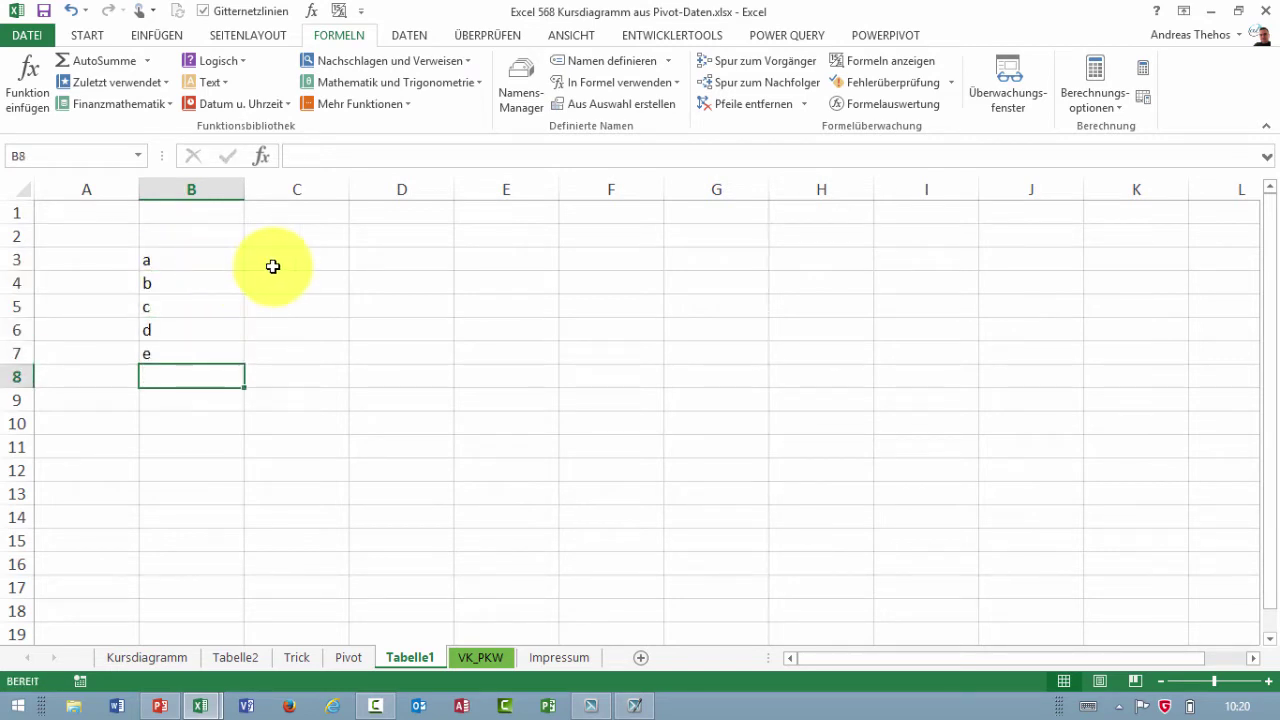
{"action": "left_click_drag", "start_coordinate": [271, 264], "coordinate": [282, 353]}
{"action": "type", "text": "6"}
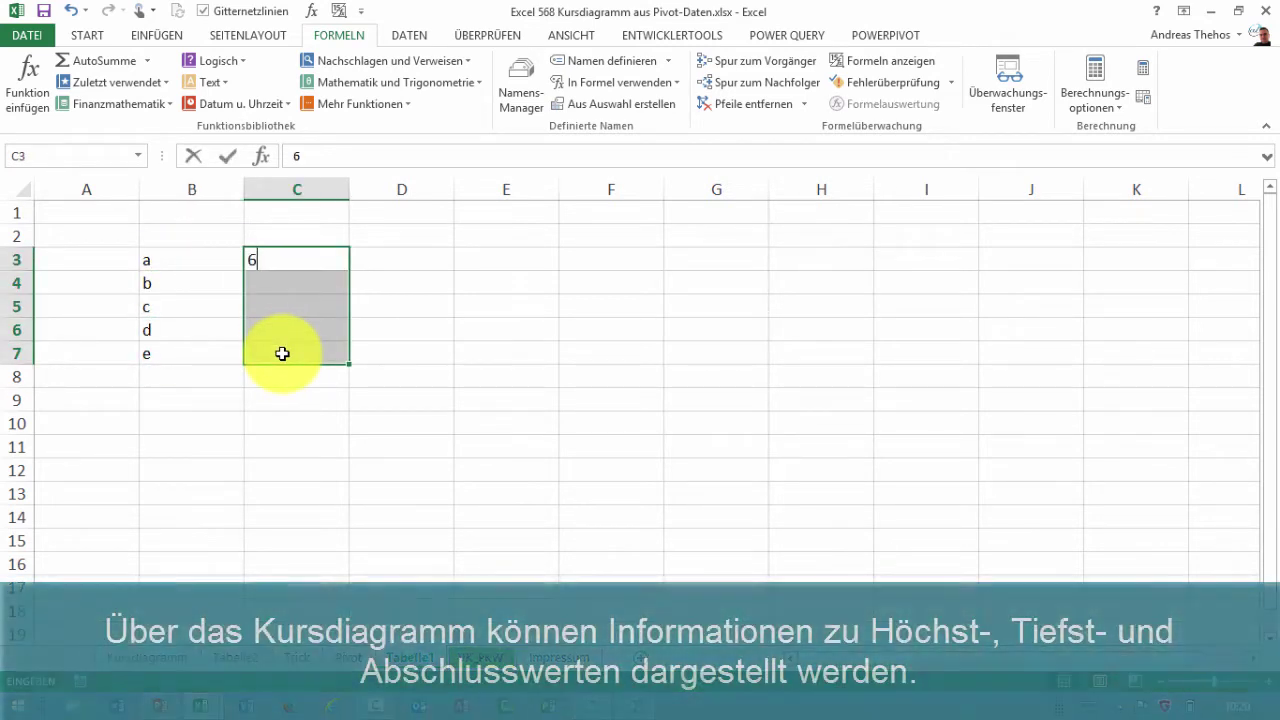
{"action": "key", "text": "ctrl+Return"}
Step: Fill 3 into D3:D7 and 4 into E3:E7, then select the table B3:E7
{"action": "left_click_drag", "start_coordinate": [407, 254], "coordinate": [387, 360]}
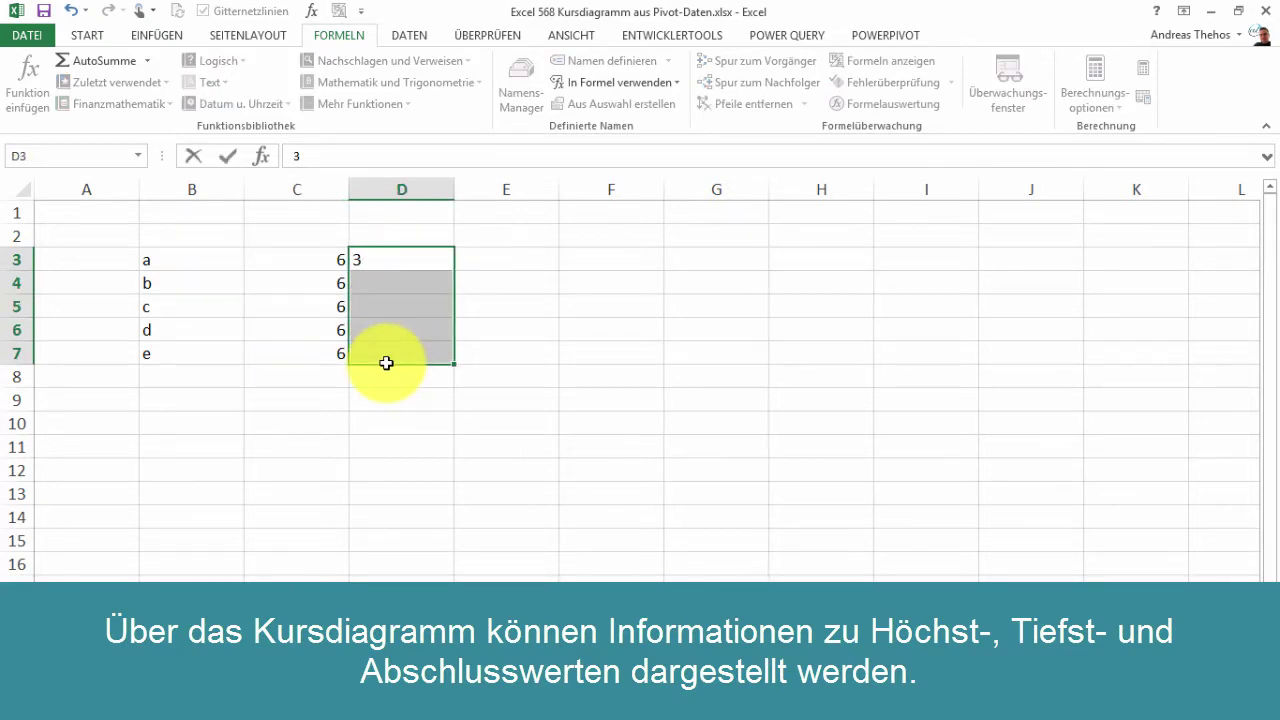
{"action": "key", "text": "ctrl+Return"}
{"action": "left_click_drag", "start_coordinate": [500, 252], "coordinate": [490, 356]}
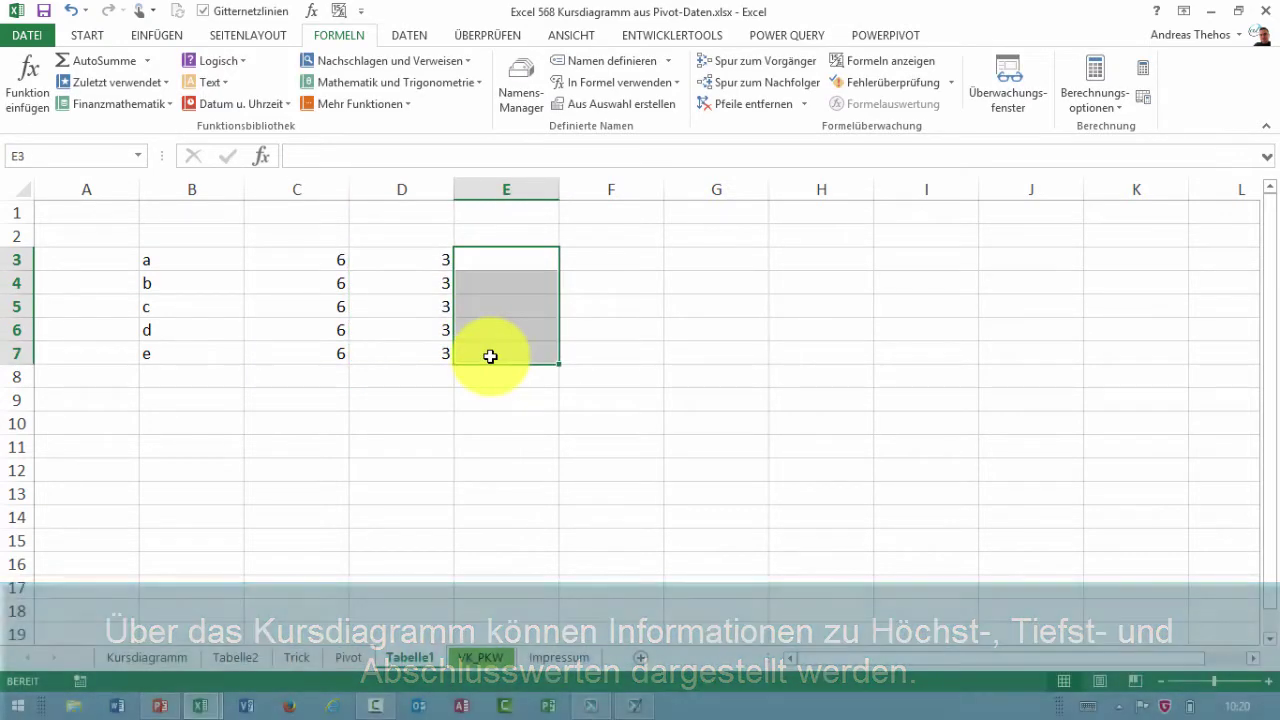
{"action": "type", "text": "4"}
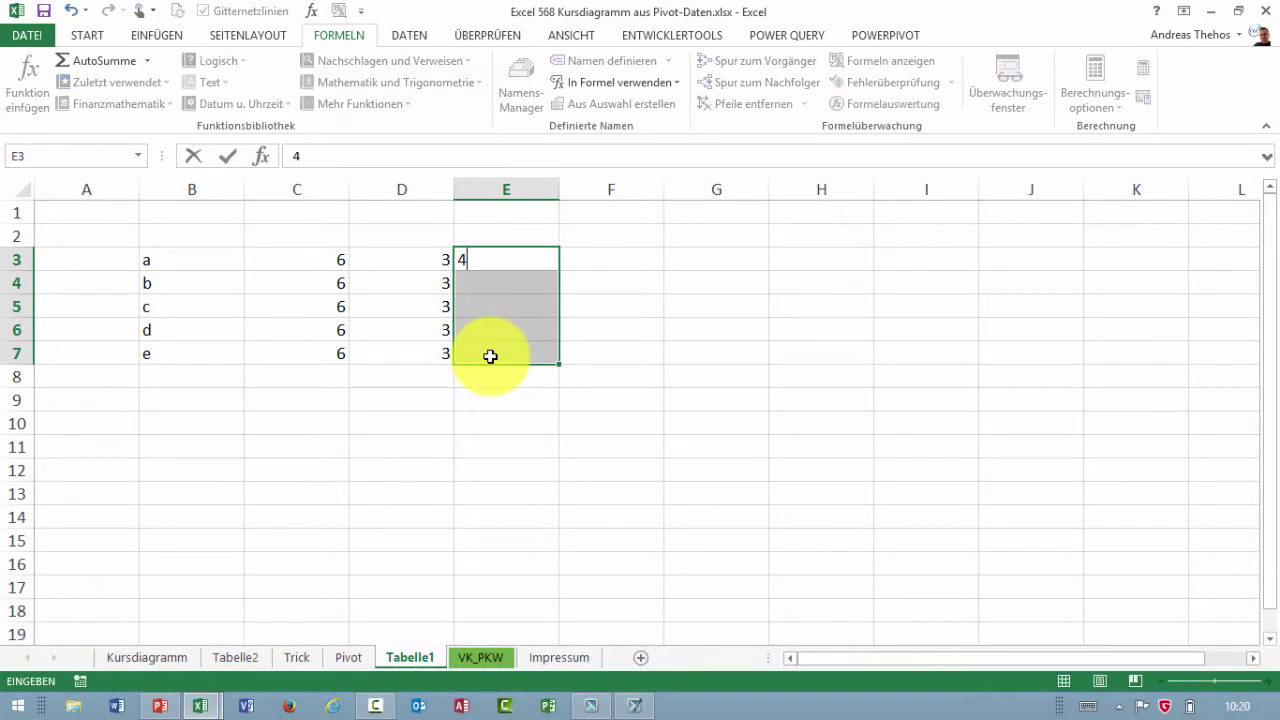
{"action": "key", "text": "ctrl+Return"}
{"action": "left_click_drag", "start_coordinate": [209, 269], "coordinate": [558, 362]}
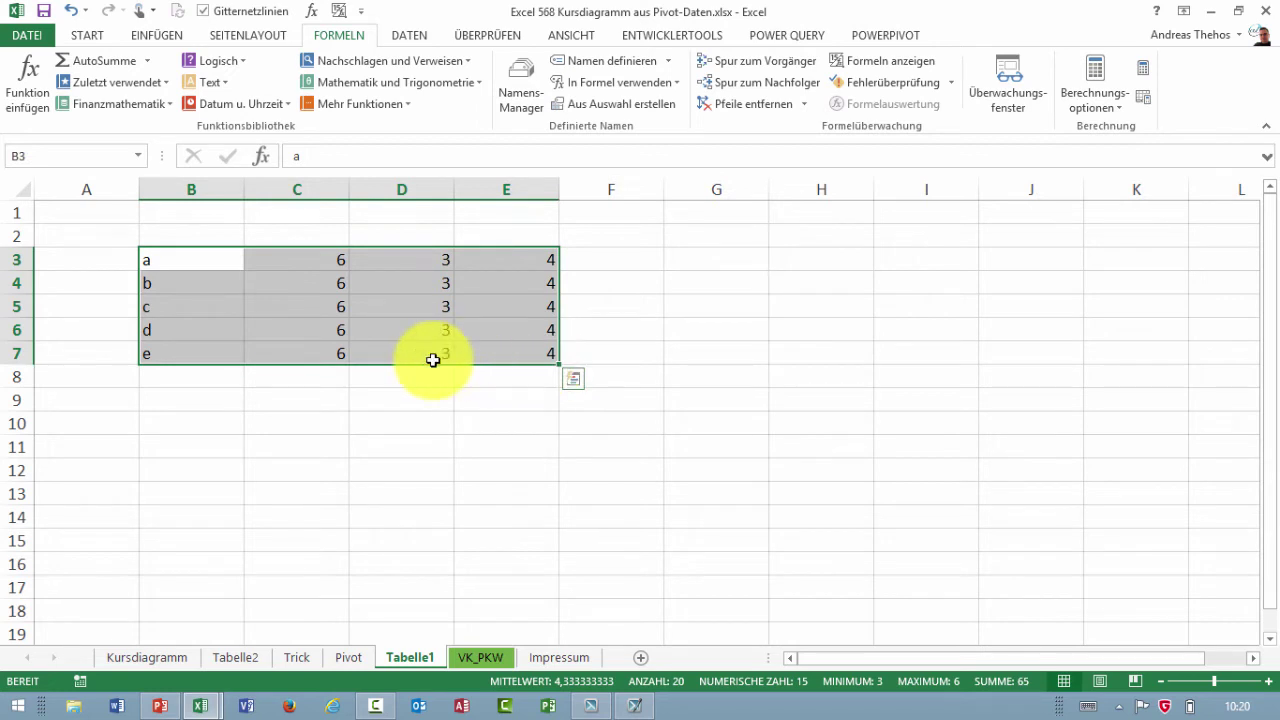
Step: Insert a High-Low-Close stock chart from the sample table and review its data source
{"action": "left_click", "coordinate": [155, 33]}
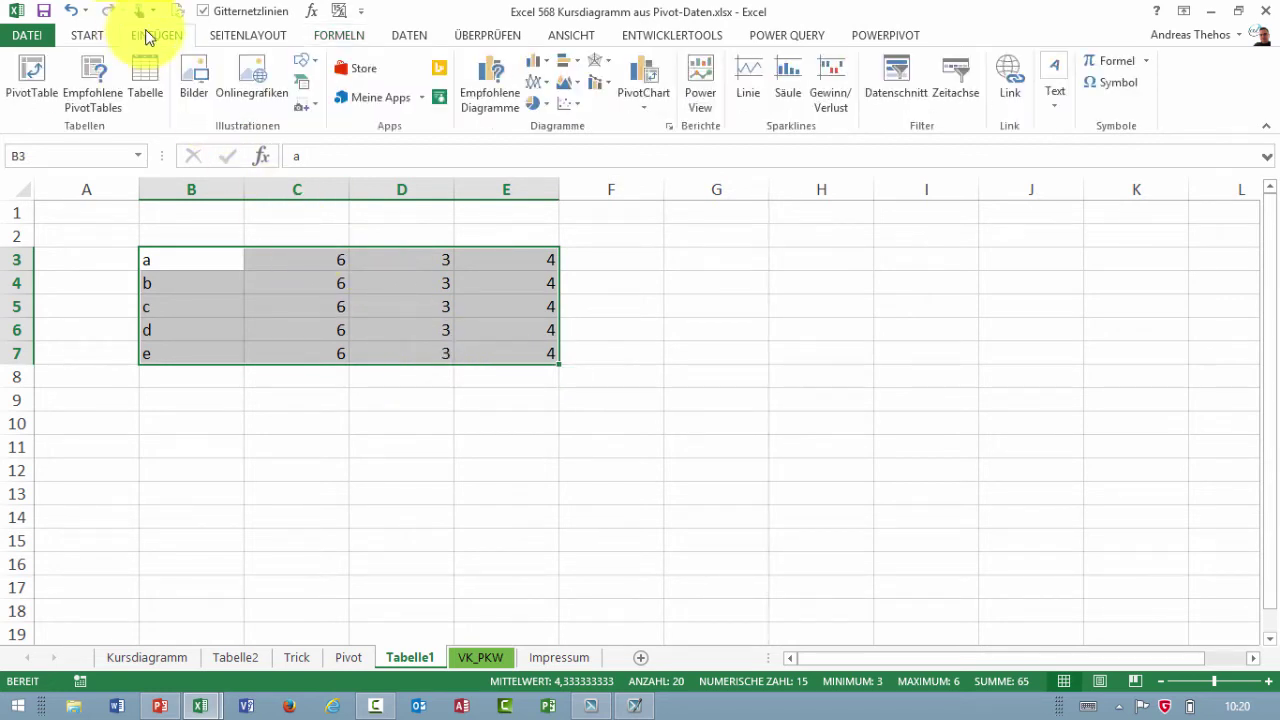
{"action": "left_click", "coordinate": [609, 66]}
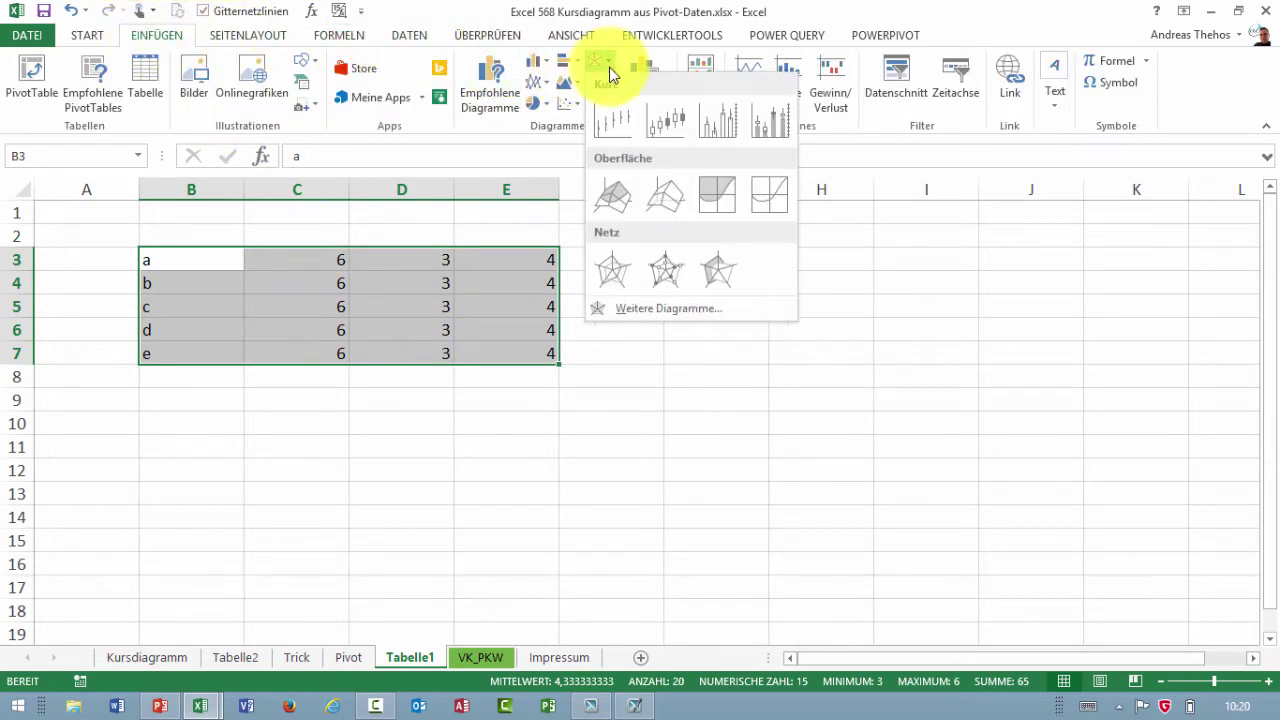
{"action": "left_click", "coordinate": [609, 119]}
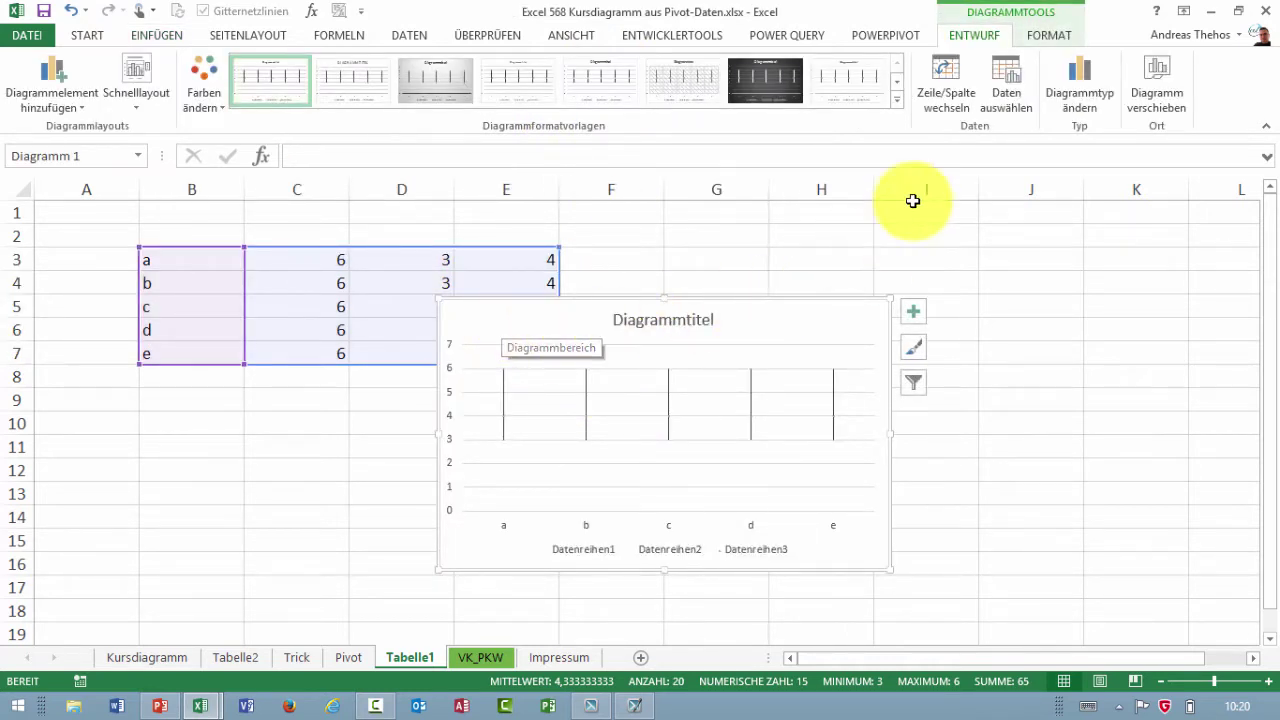
{"action": "left_click", "coordinate": [1004, 118]}
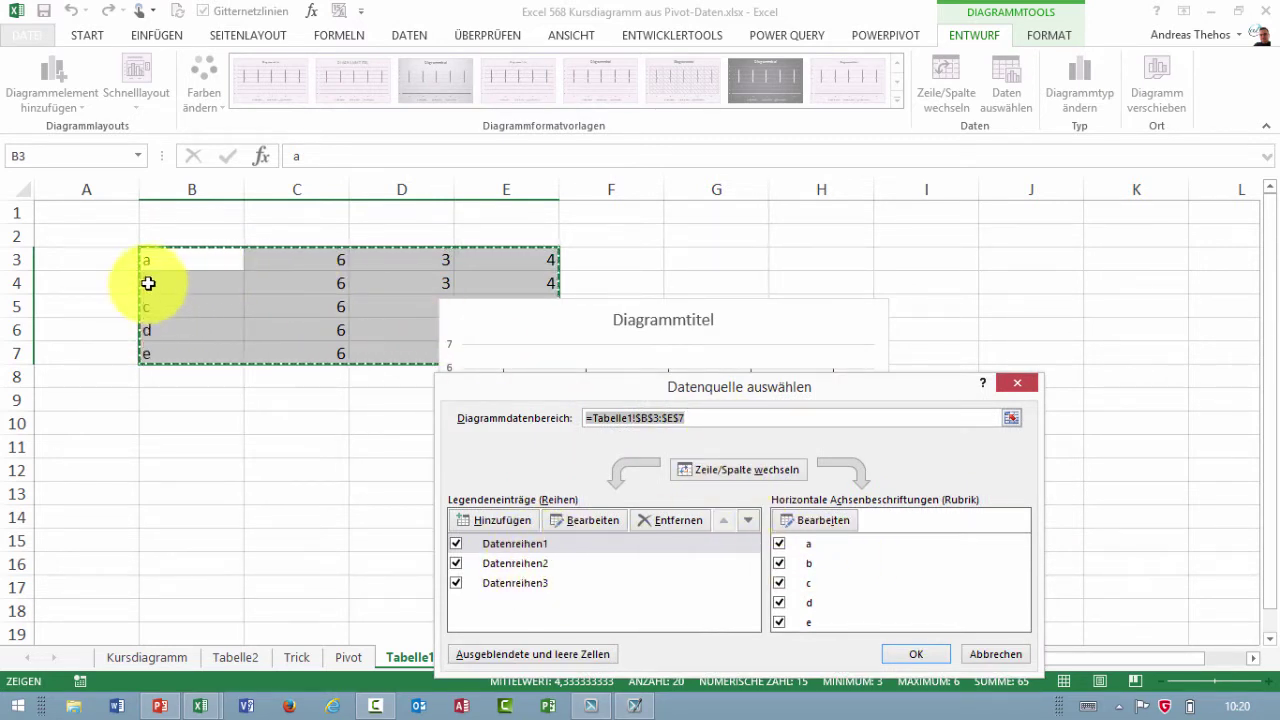
{"action": "left_click", "coordinate": [971, 652]}
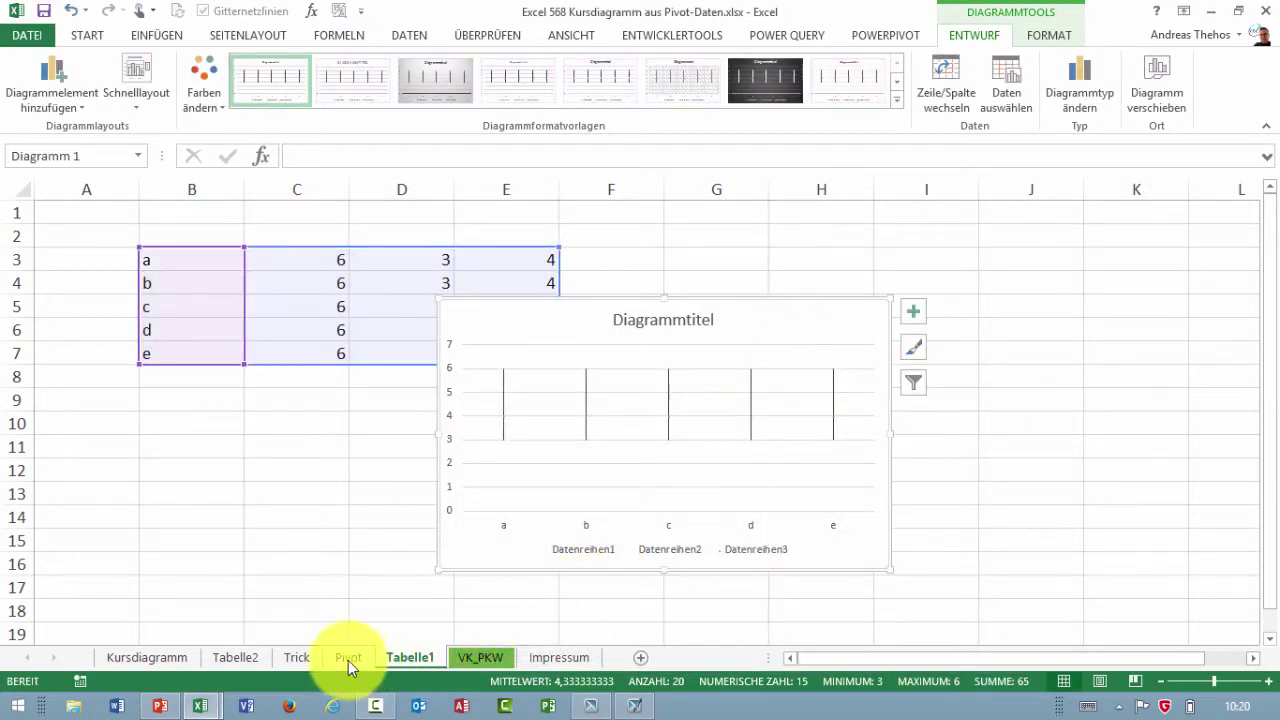
Step: Return to the Pivot sheet and select the old chart in column G
{"action": "left_click", "coordinate": [235, 657]}
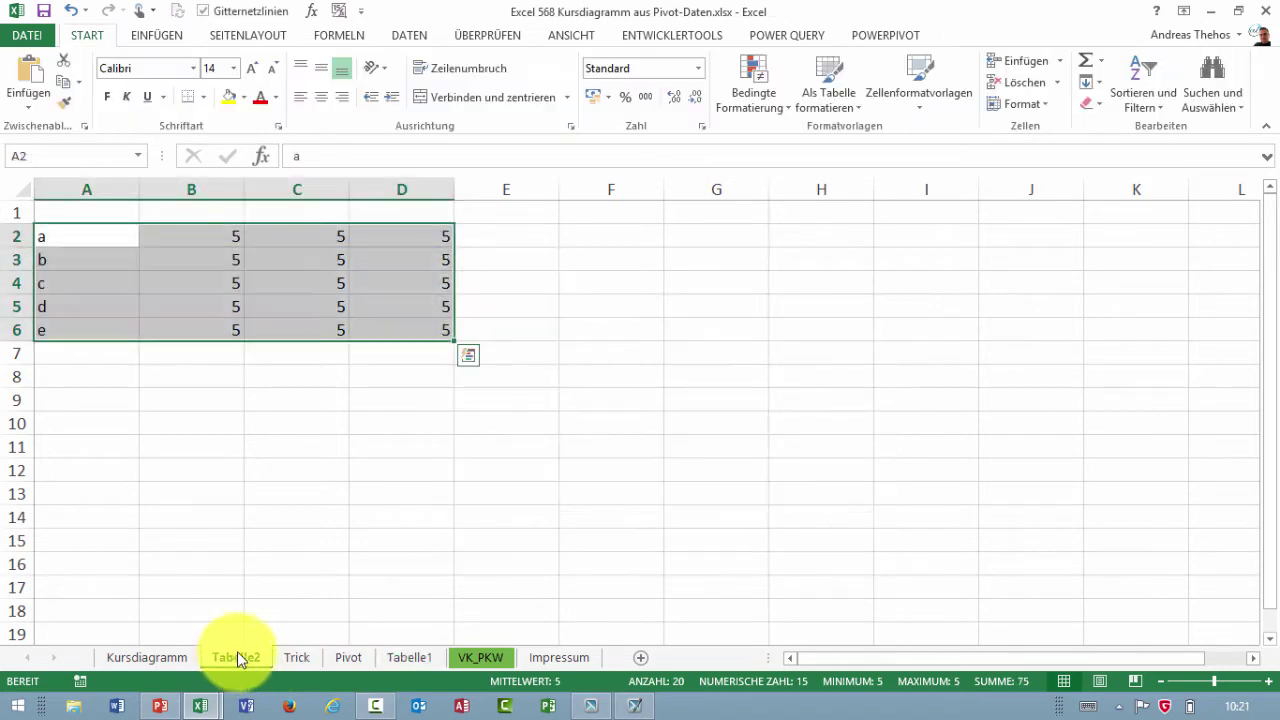
{"action": "left_click", "coordinate": [350, 660]}
{"action": "left_click", "coordinate": [945, 420]}
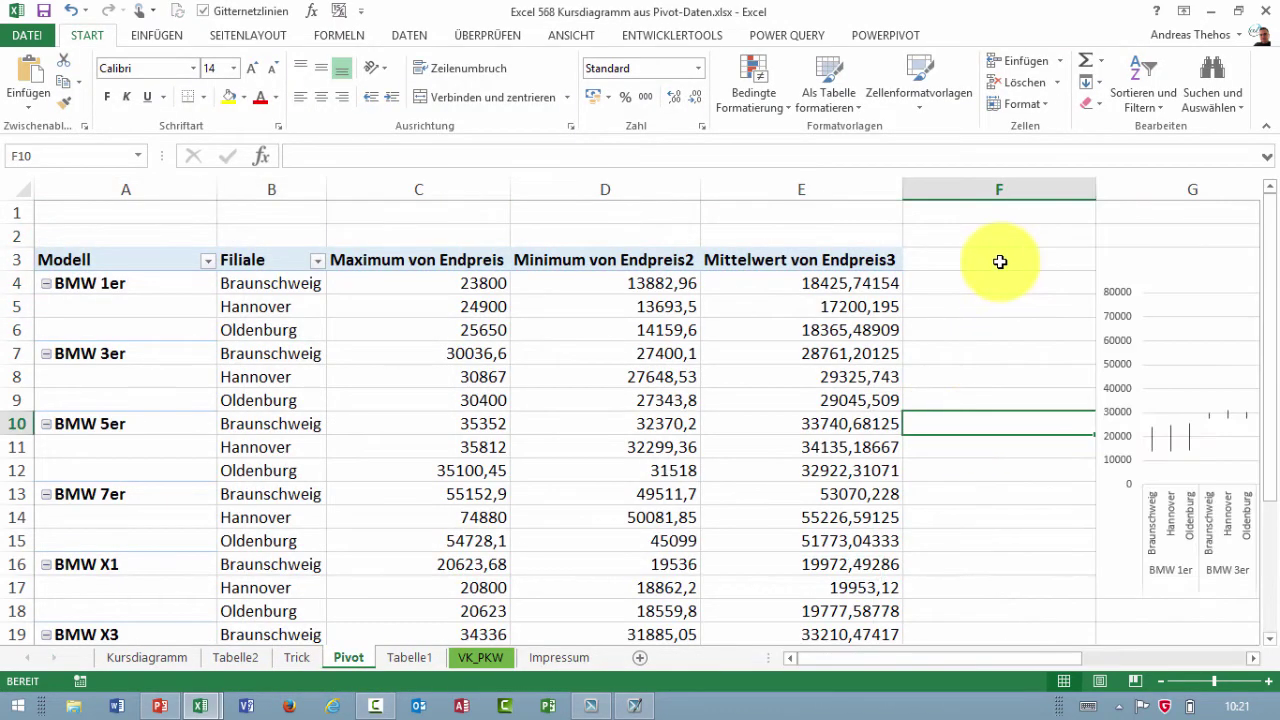
{"action": "left_click", "coordinate": [1114, 263]}
Step: Delete the old chart, place the stock chart at F3, and narrow columns C to E
{"action": "key", "text": "Delete"}
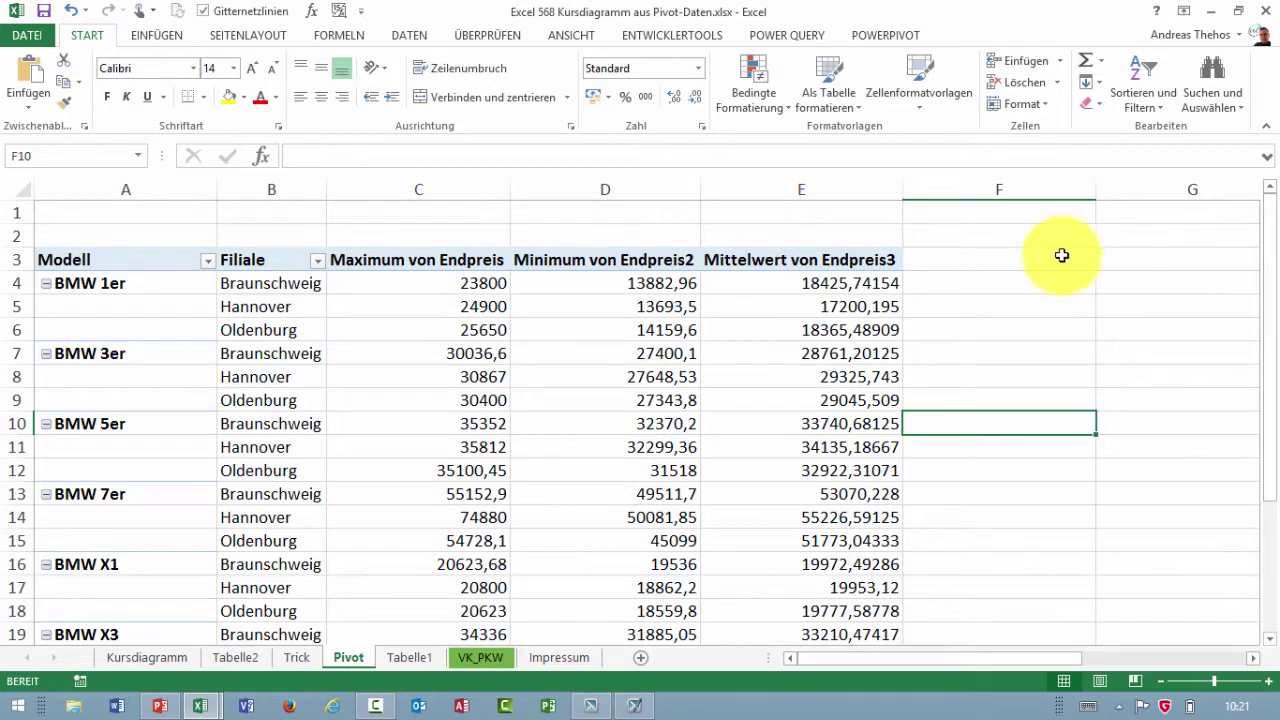
{"action": "left_click", "coordinate": [1055, 254]}
{"action": "key", "text": "ctrl+z"}
{"action": "left_click_drag", "start_coordinate": [846, 187], "coordinate": [432, 189]}
{"action": "left_click", "coordinate": [495, 353]}
Step: Mark the maximum, minimum and average values for BMW 1er and 3er against the chart
{"action": "left_click", "coordinate": [729, 277]}
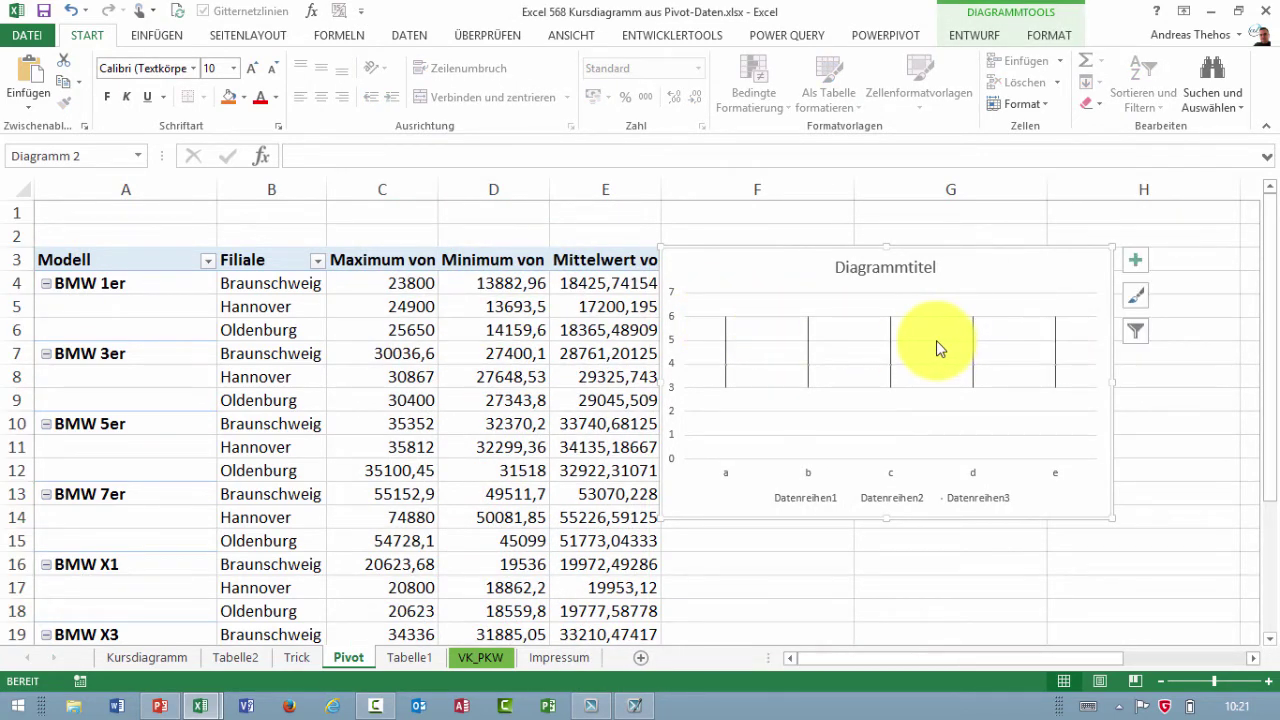
{"action": "mouse_move", "coordinate": [369, 295]}
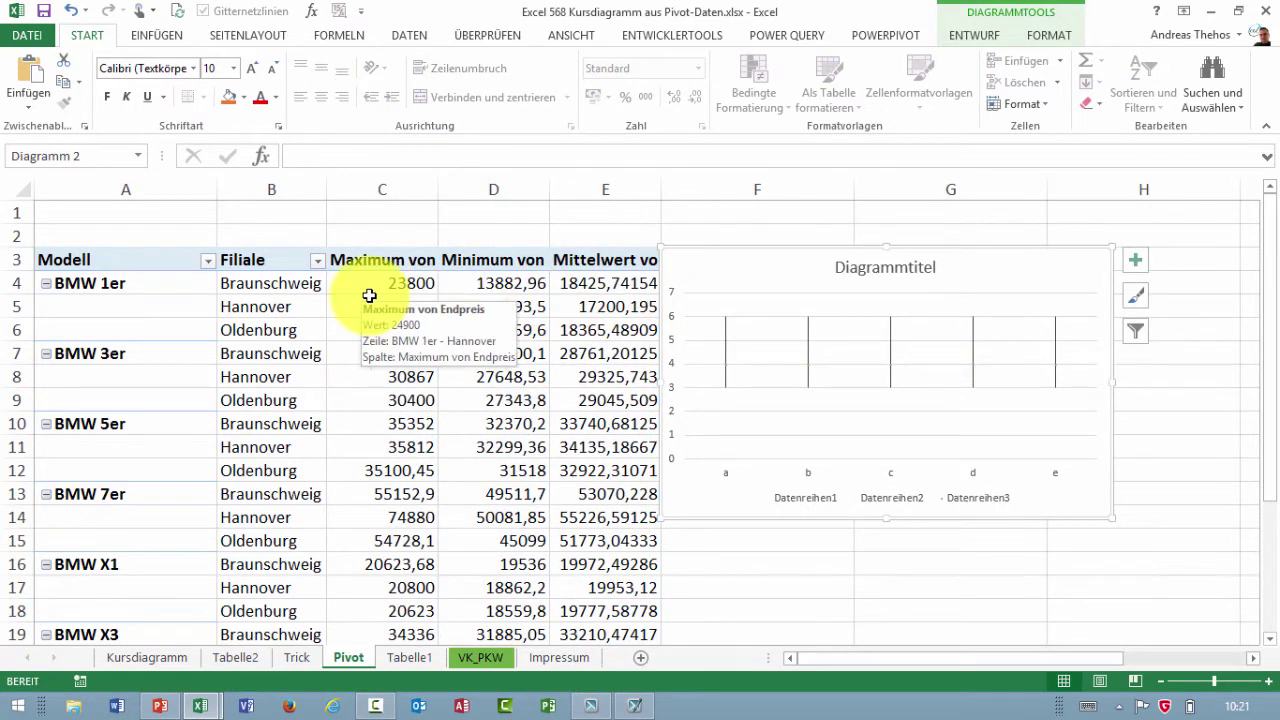
{"action": "left_click_drag", "start_coordinate": [370, 293], "coordinate": [390, 400]}
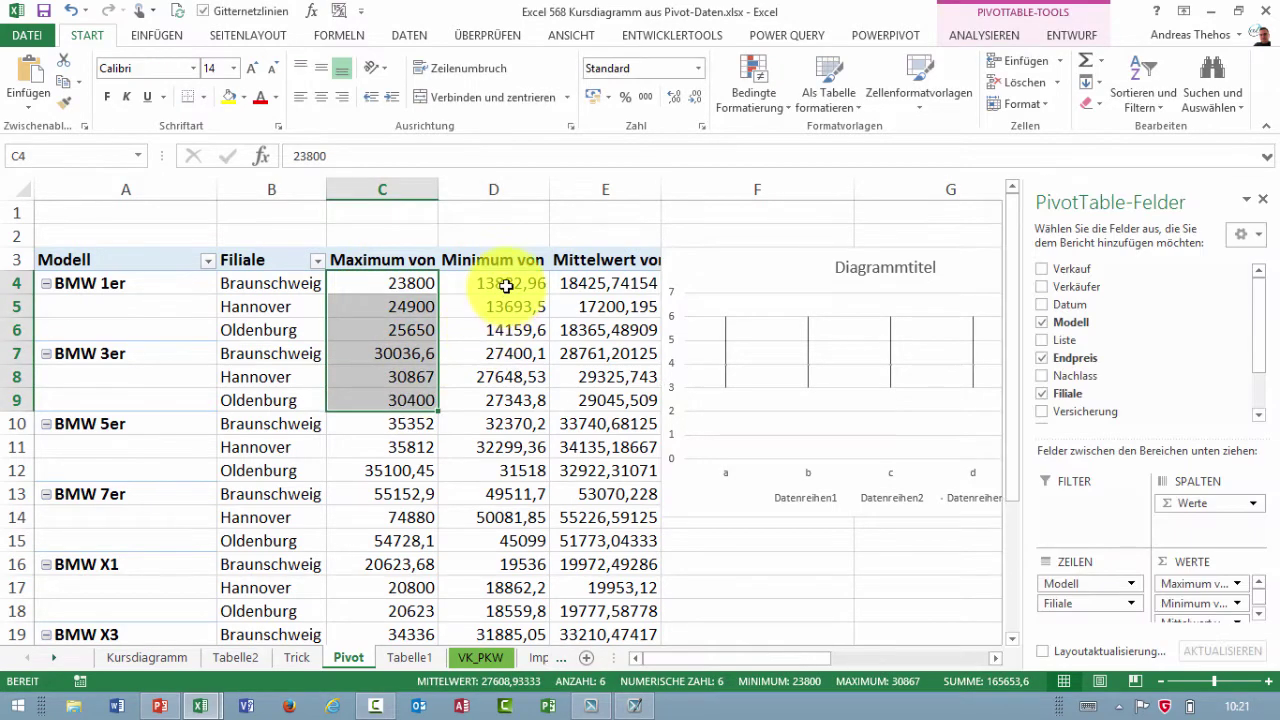
{"action": "left_click_drag", "start_coordinate": [500, 283], "coordinate": [497, 400]}
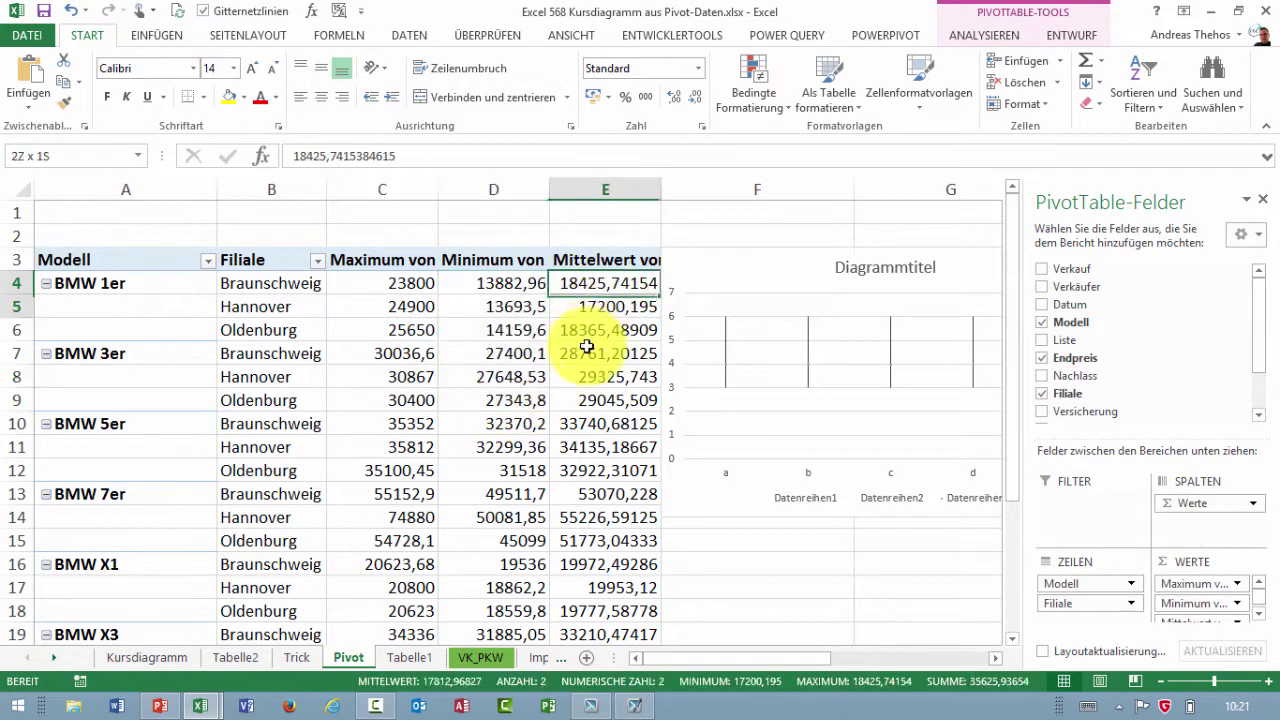
{"action": "left_click_drag", "start_coordinate": [605, 283], "coordinate": [605, 377]}
{"action": "left_click", "coordinate": [728, 374]}
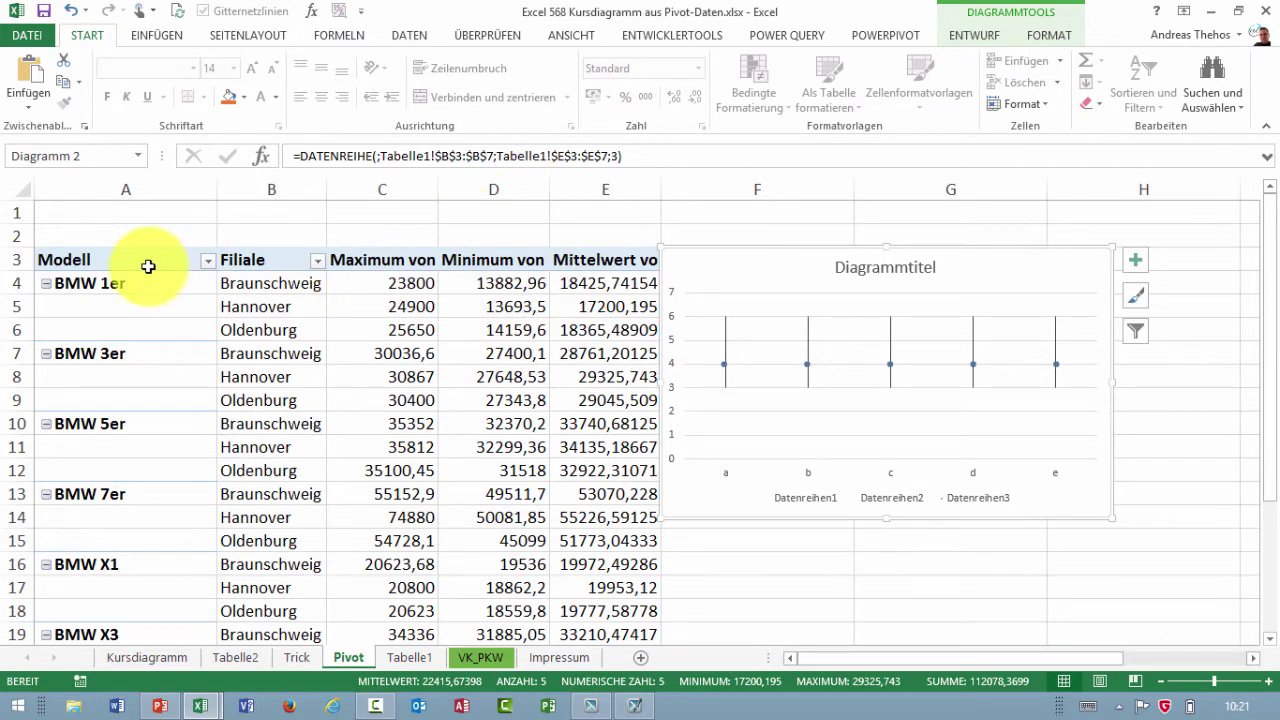
Step: Mark the Modell and Filiale label cells and the maximum values C4:C7, ending on C4
{"action": "left_click_drag", "start_coordinate": [149, 266], "coordinate": [265, 365]}
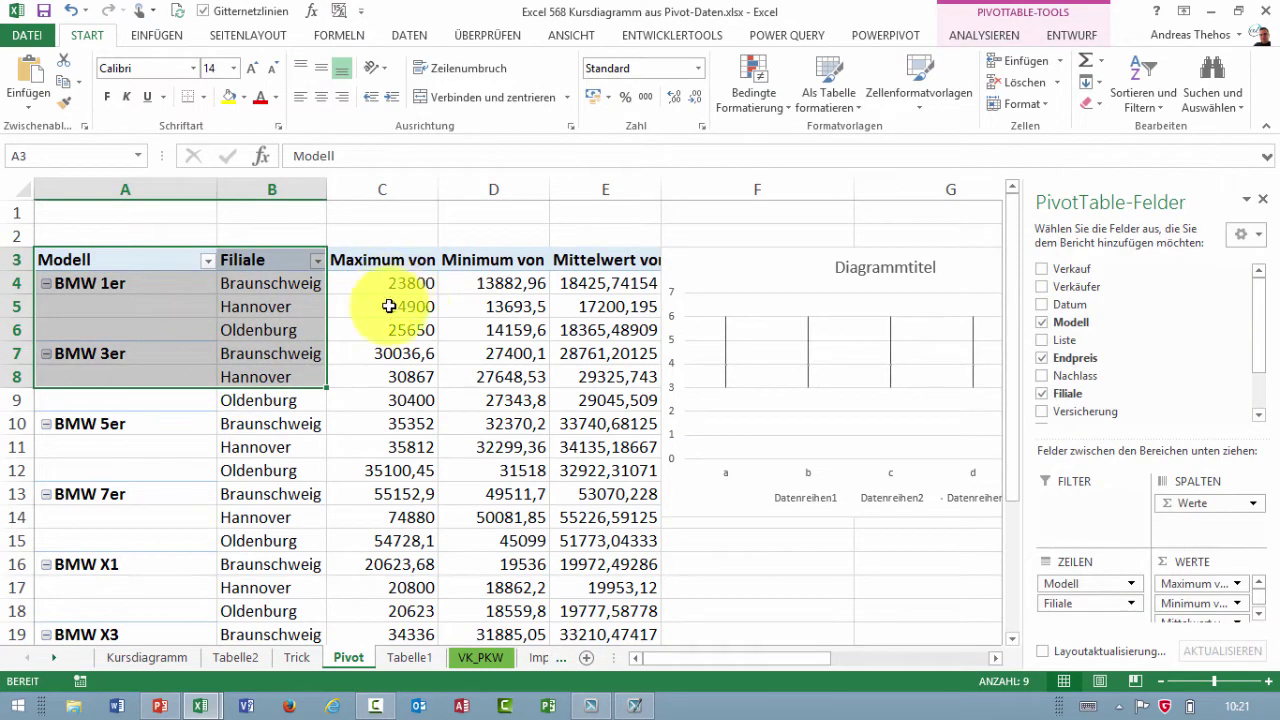
{"action": "left_click_drag", "start_coordinate": [410, 284], "coordinate": [400, 352]}
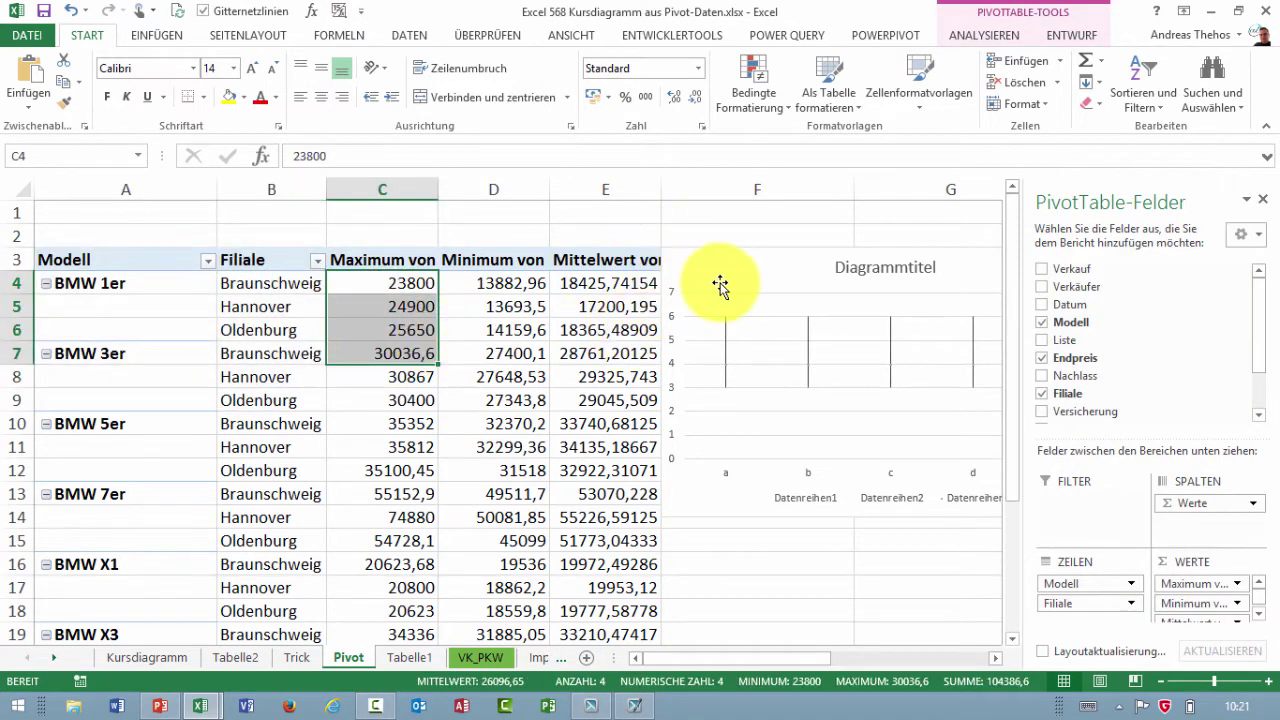
{"action": "left_click", "coordinate": [395, 286]}
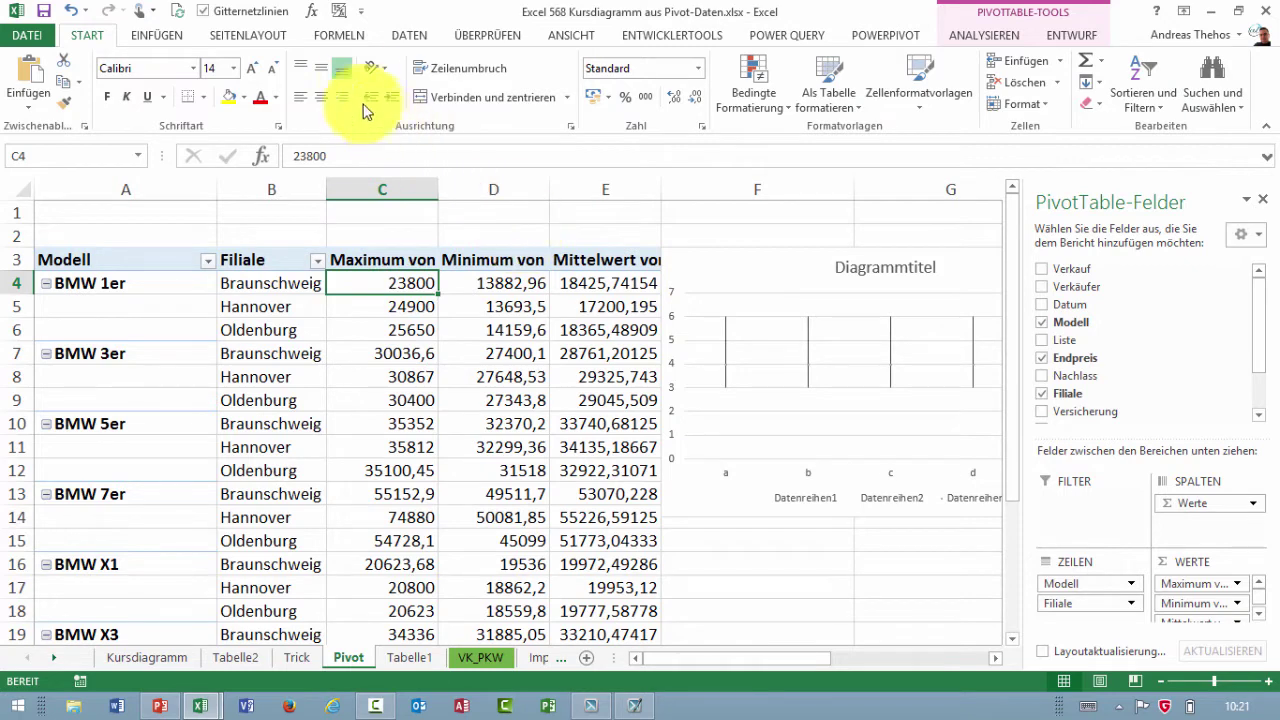
{"action": "left_click", "coordinate": [352, 40]}
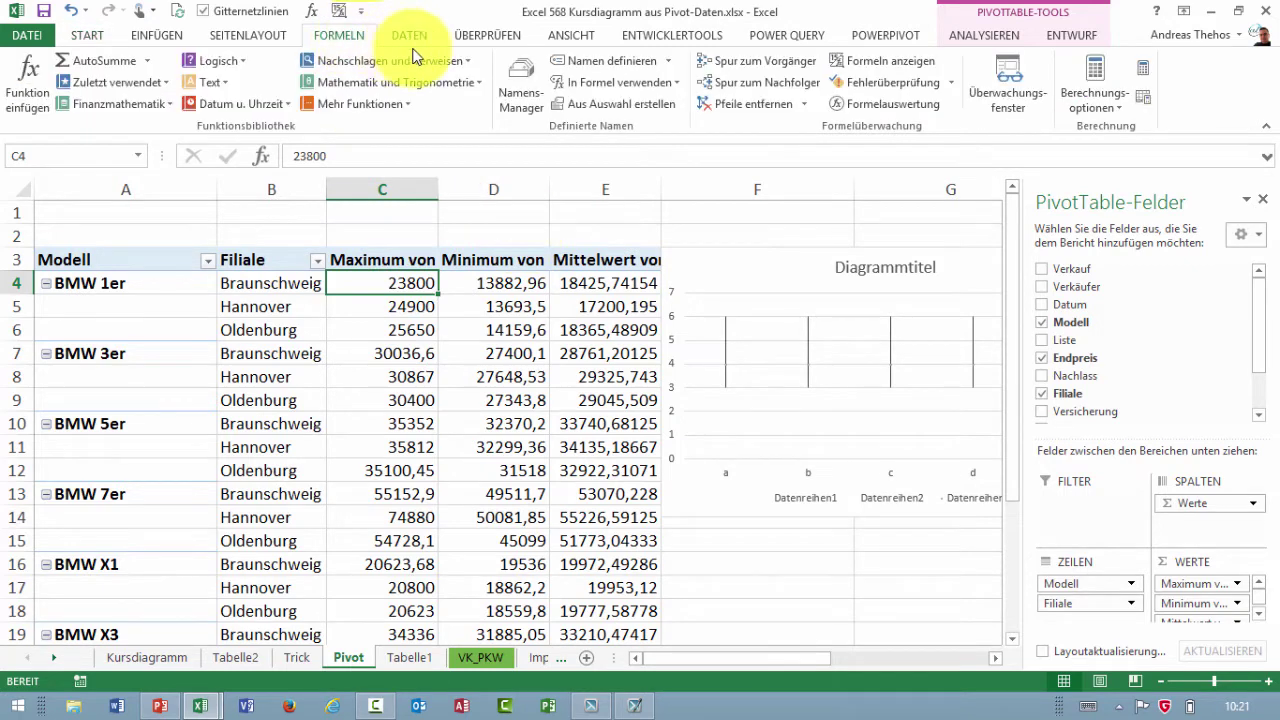
Step: Delete the DankAnThomas name in the Namens-Manager
{"action": "left_click", "coordinate": [521, 82]}
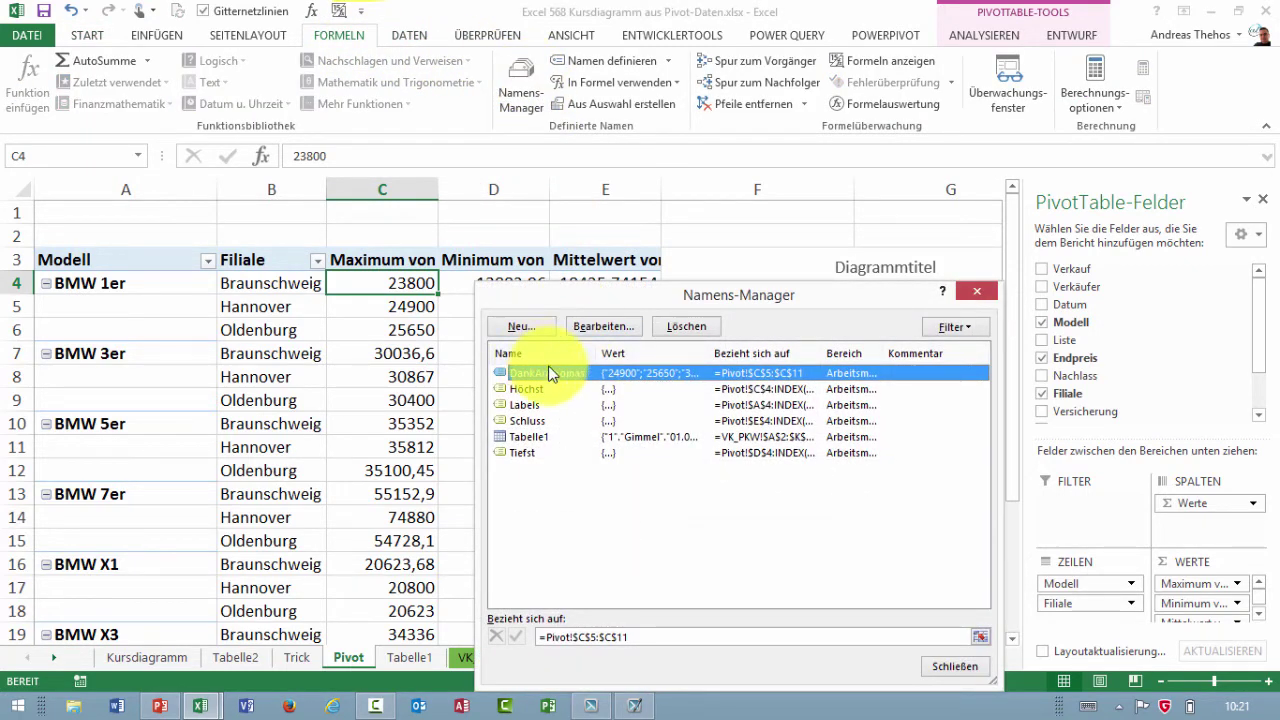
{"action": "left_click", "coordinate": [686, 326]}
{"action": "left_click", "coordinate": [563, 405]}
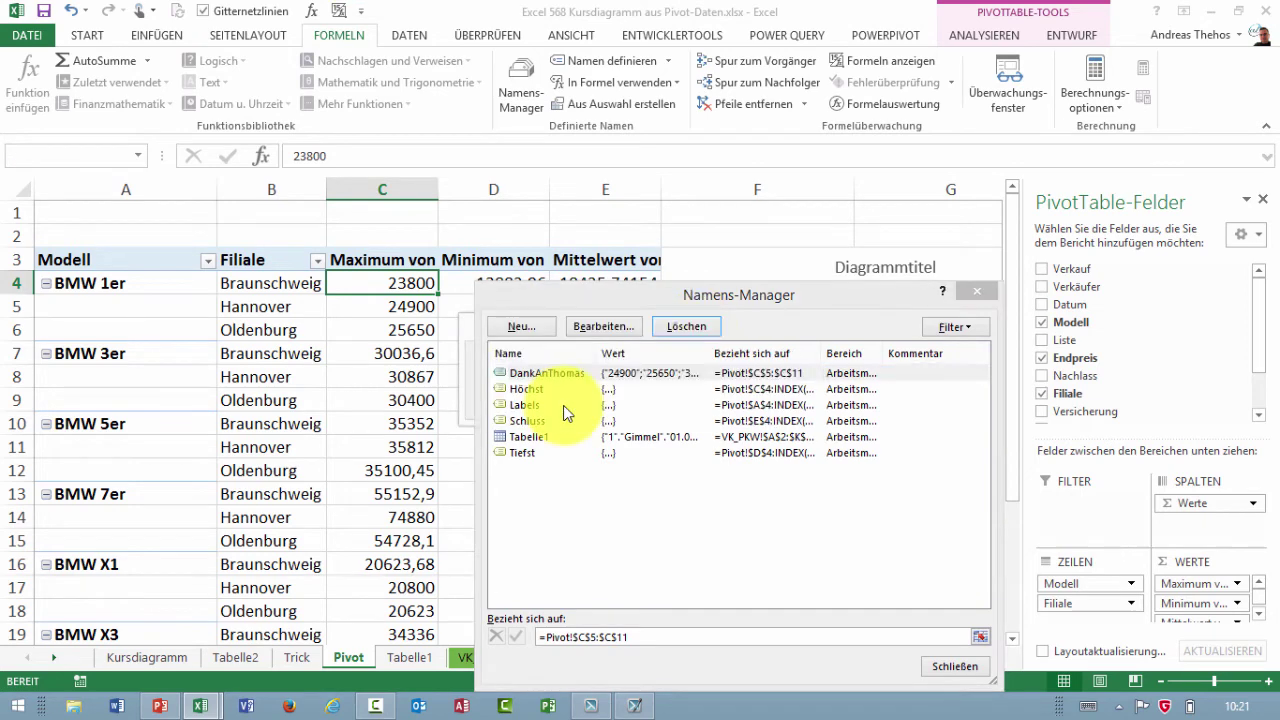
Step: Start a new name Maximalkurs with reference =Pivot!$C$4:Index( pointing down column C
{"action": "left_click", "coordinate": [510, 328]}
{"action": "type", "text": "Maximalkurs"}
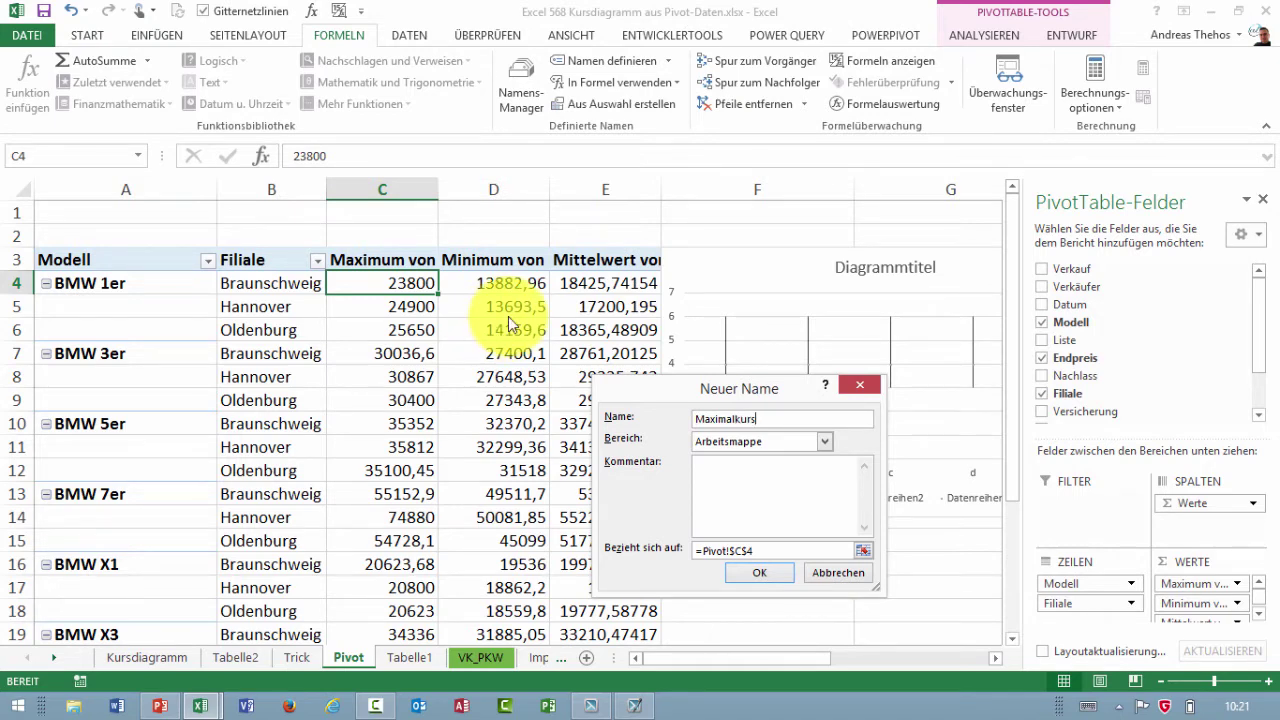
{"action": "left_click", "coordinate": [713, 548]}
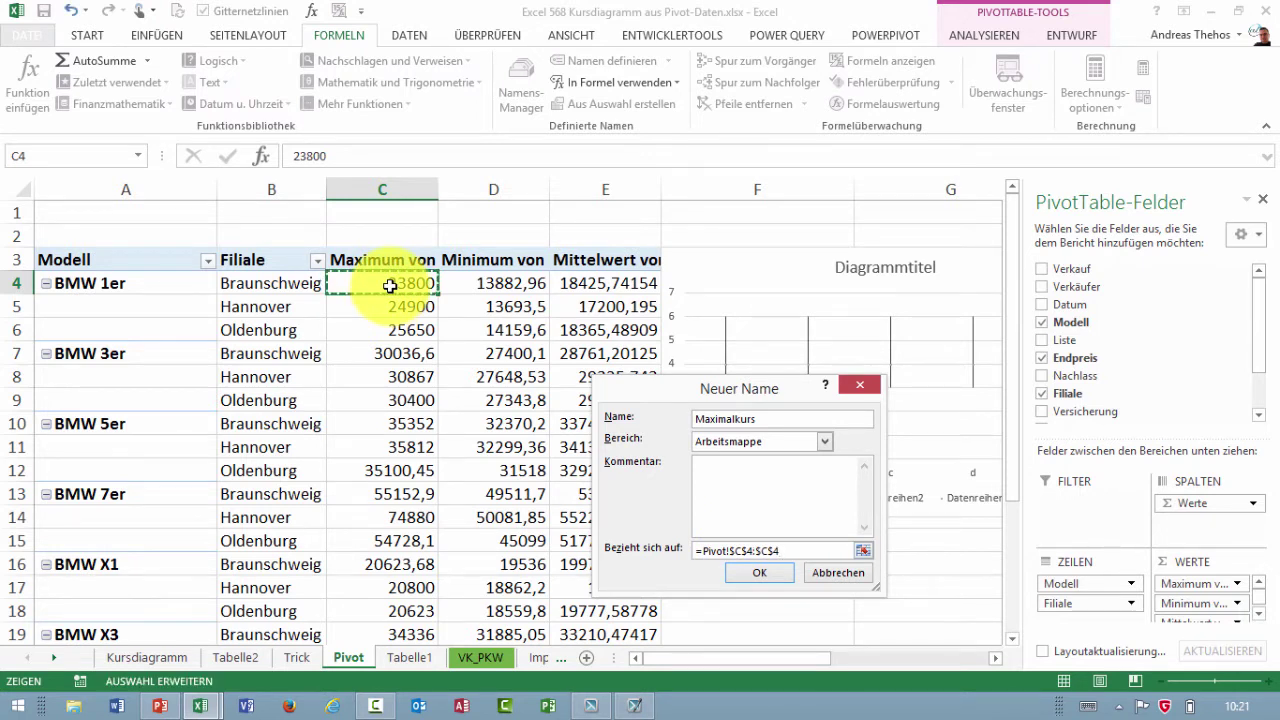
{"action": "key", "text": "BackSpace"}
{"action": "key", "text": "BackSpace"}
{"action": "key", "text": "BackSpace"}
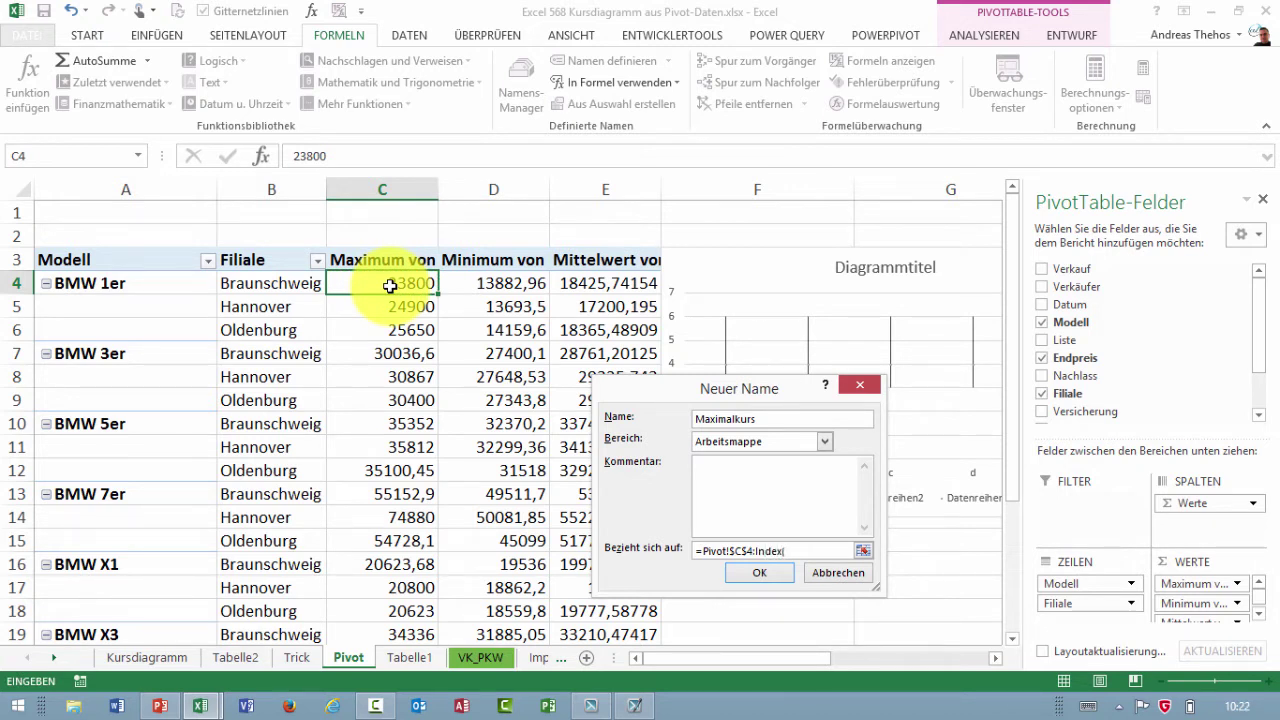
{"action": "left_click_drag", "start_coordinate": [390, 286], "coordinate": [372, 401]}
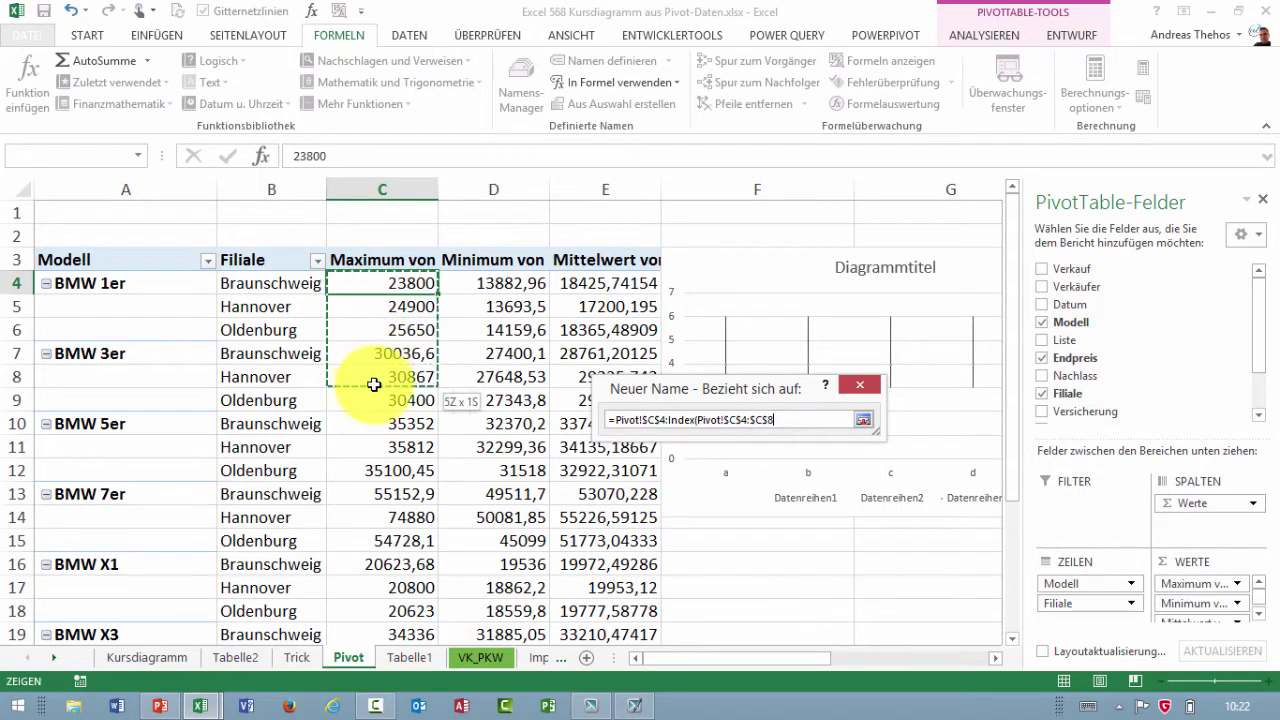
{"action": "left_click_drag", "start_coordinate": [371, 408], "coordinate": [381, 330]}
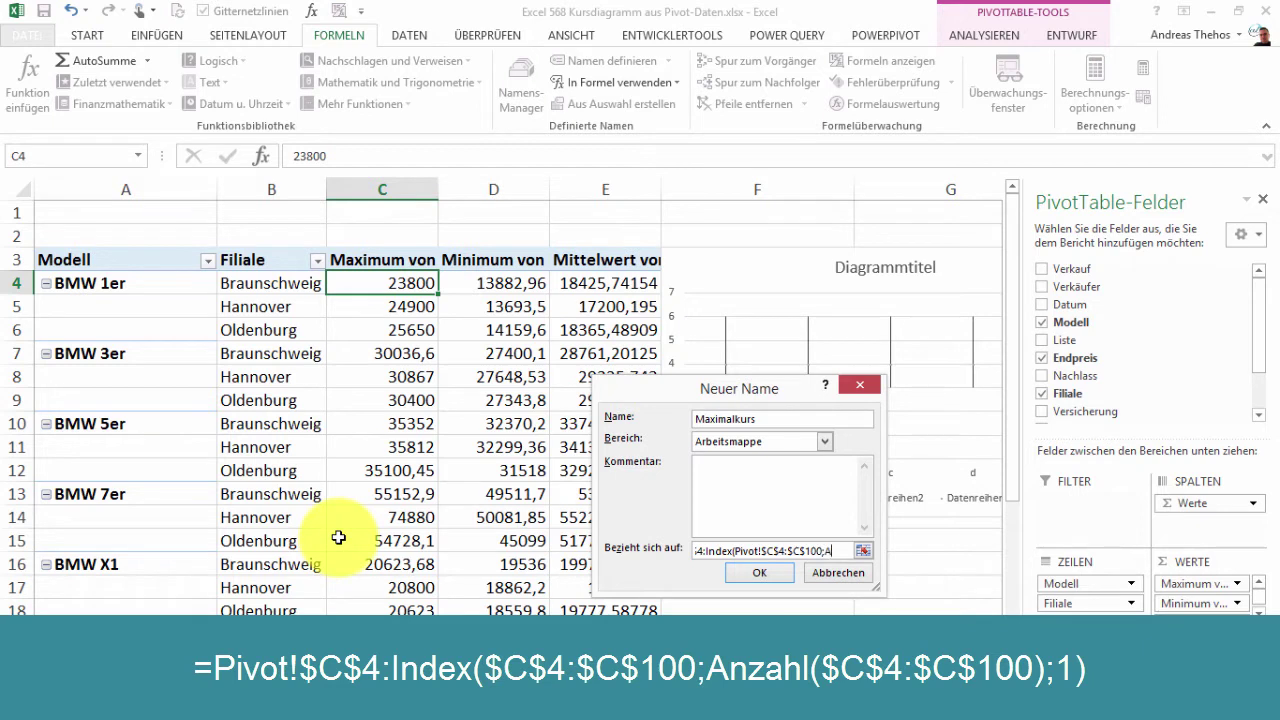
Step: Finish Maximalkurs as =Pivot!$C$4:Index(Pivot!$C$4:$C$100;Anzahl(Pivot!$C$4:$C$100);1), copy the formula and save
{"action": "type", "text": "hl("}
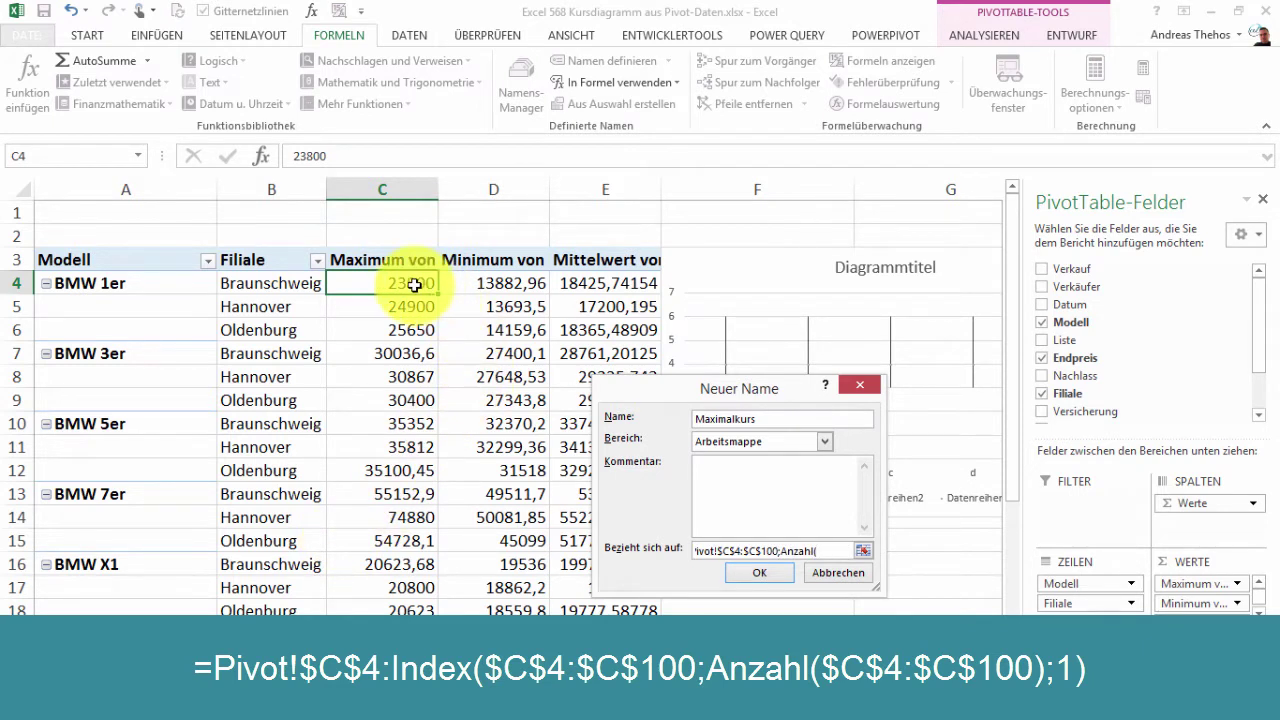
{"action": "left_click", "coordinate": [414, 285]}
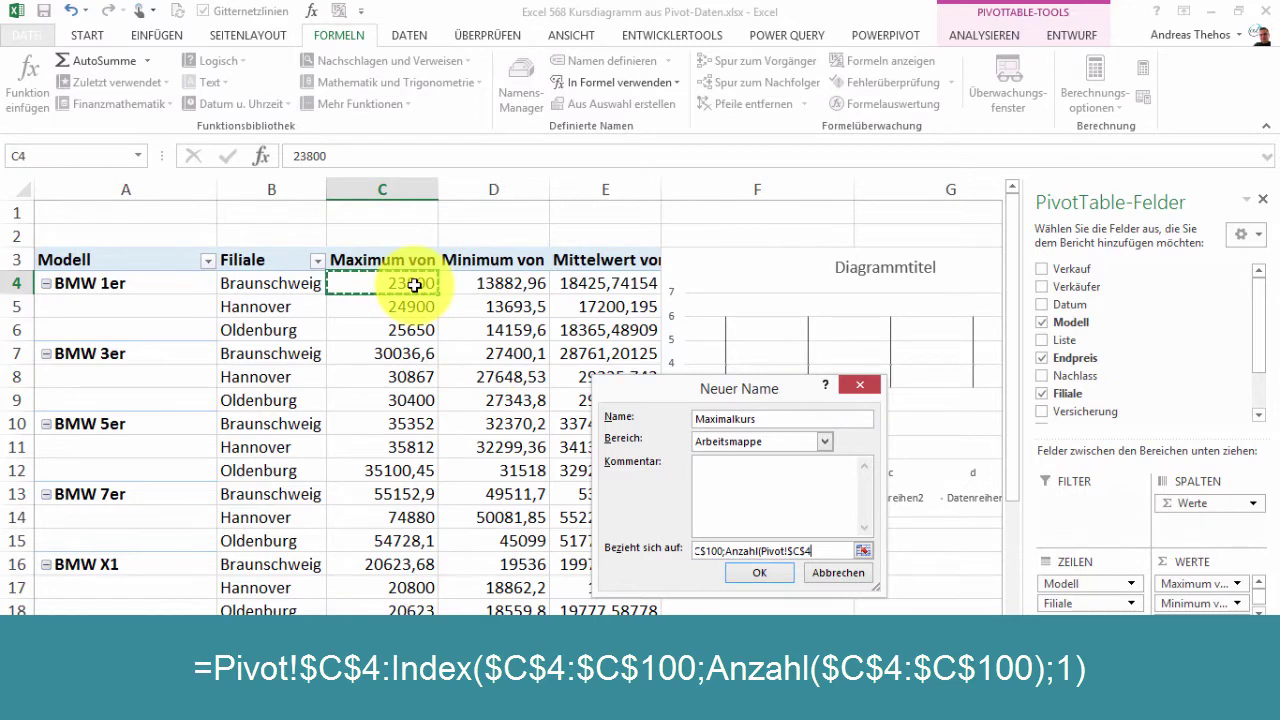
{"action": "left_click_drag", "start_coordinate": [414, 285], "coordinate": [416, 308]}
{"action": "type", "text": ":$C$100"}
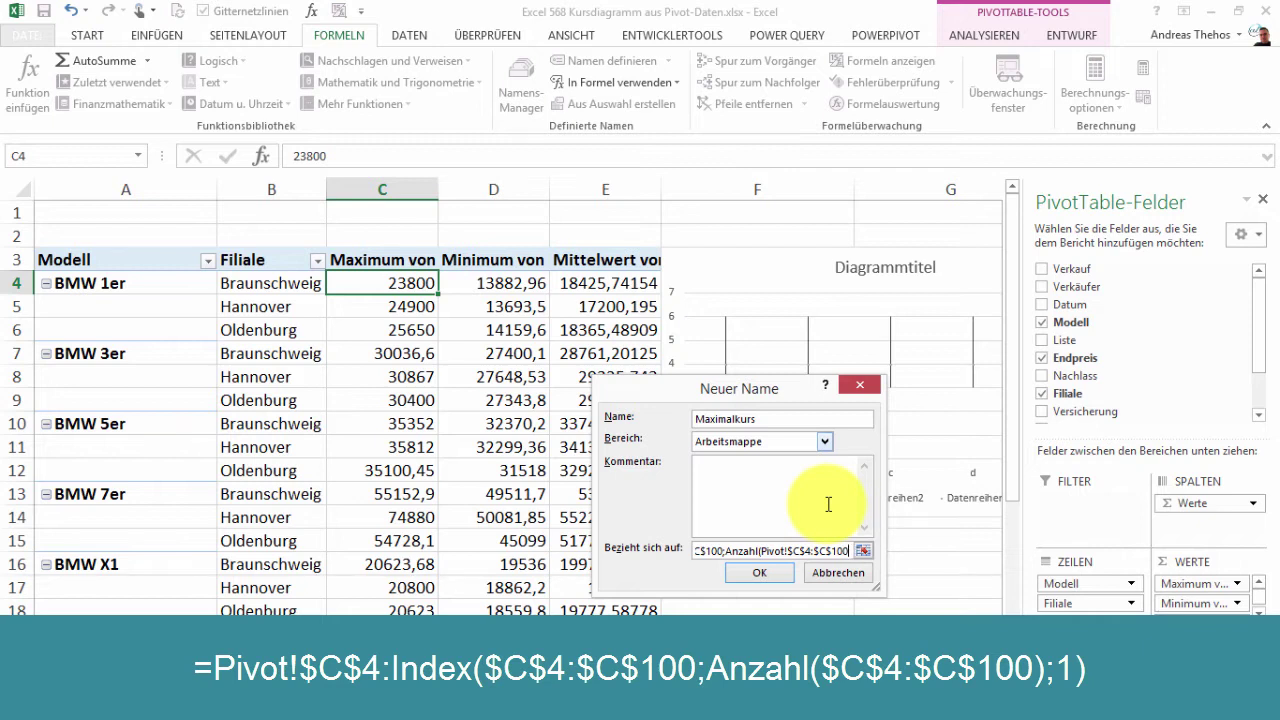
{"action": "type", "text": ")"}
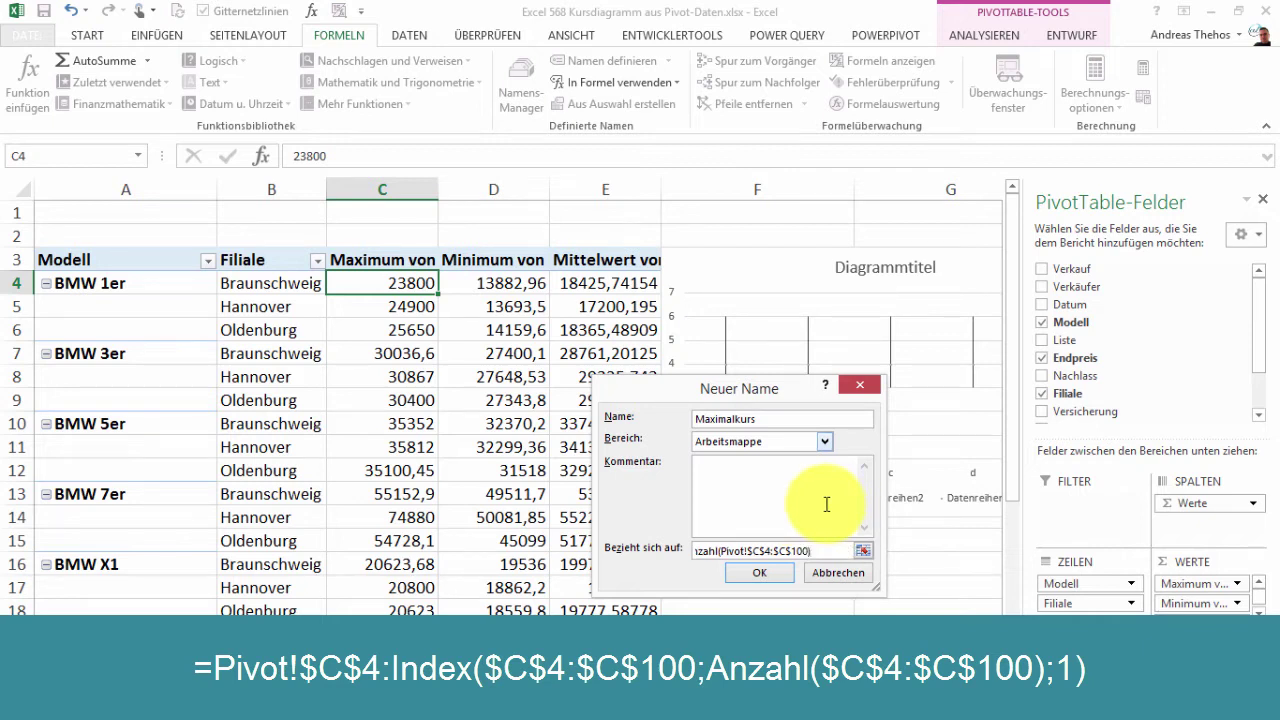
{"action": "left_click_drag", "start_coordinate": [596, 531], "coordinate": [182, 530]}
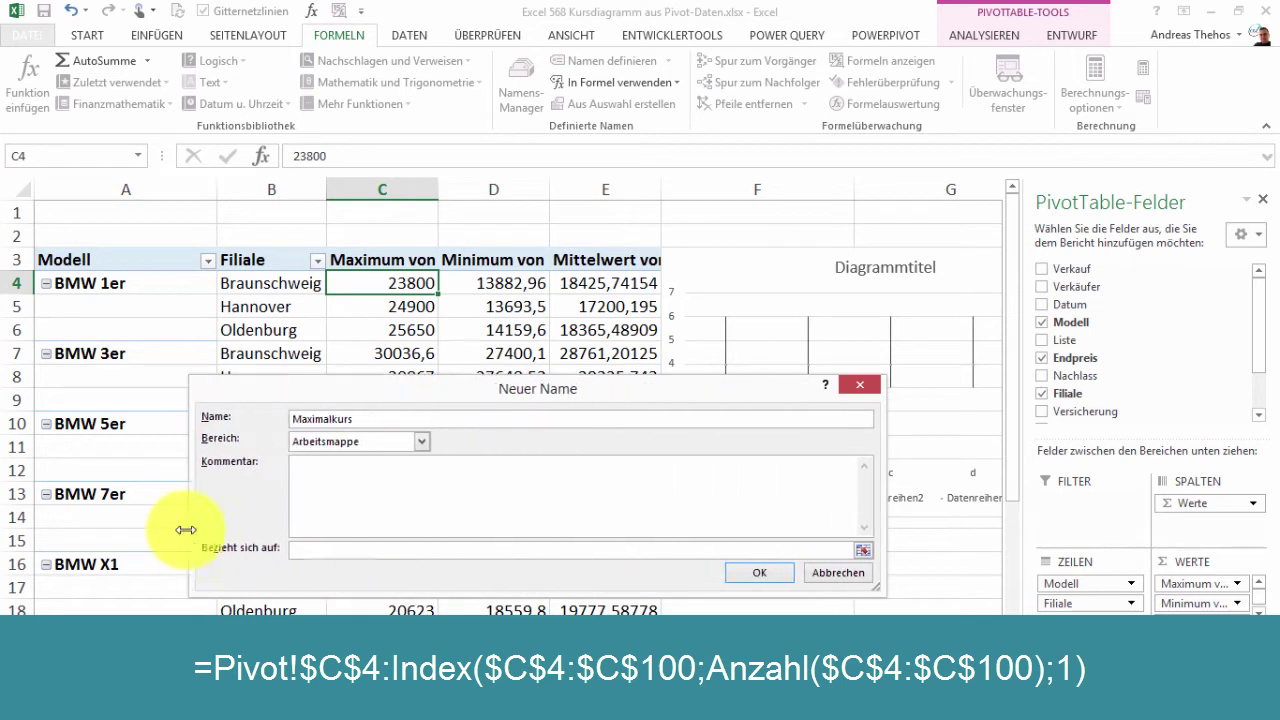
{"action": "left_click_drag", "start_coordinate": [333, 553], "coordinate": [255, 549]}
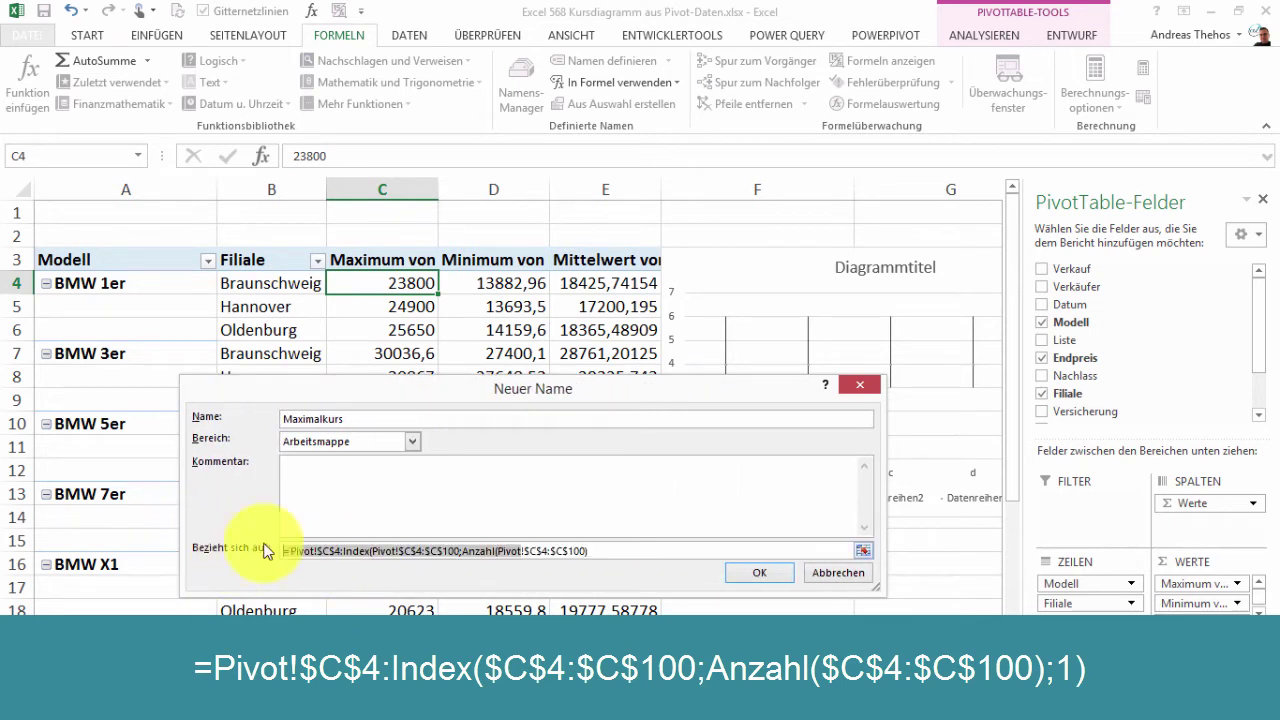
{"action": "left_click", "coordinate": [607, 549]}
{"action": "type", "text": ";"}
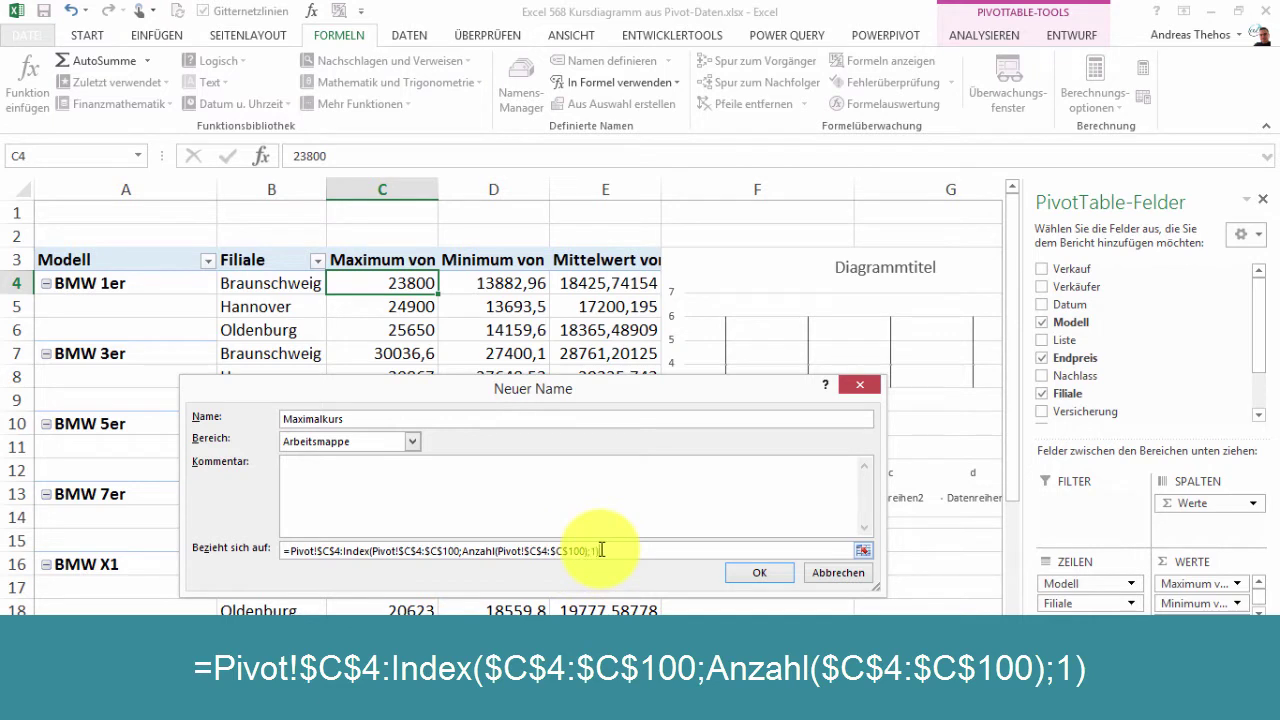
{"action": "type", "text": "1)"}
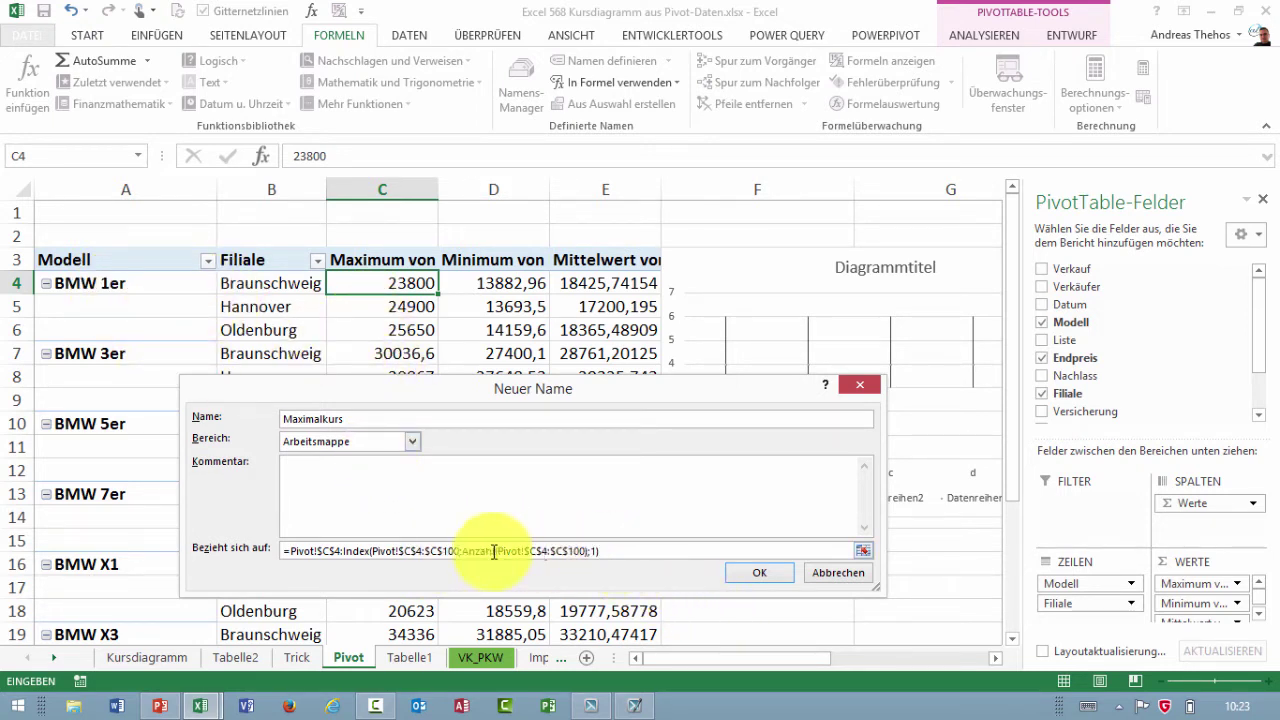
{"action": "left_click_drag", "start_coordinate": [600, 551], "coordinate": [258, 551]}
{"action": "key", "text": "ctrl+c"}
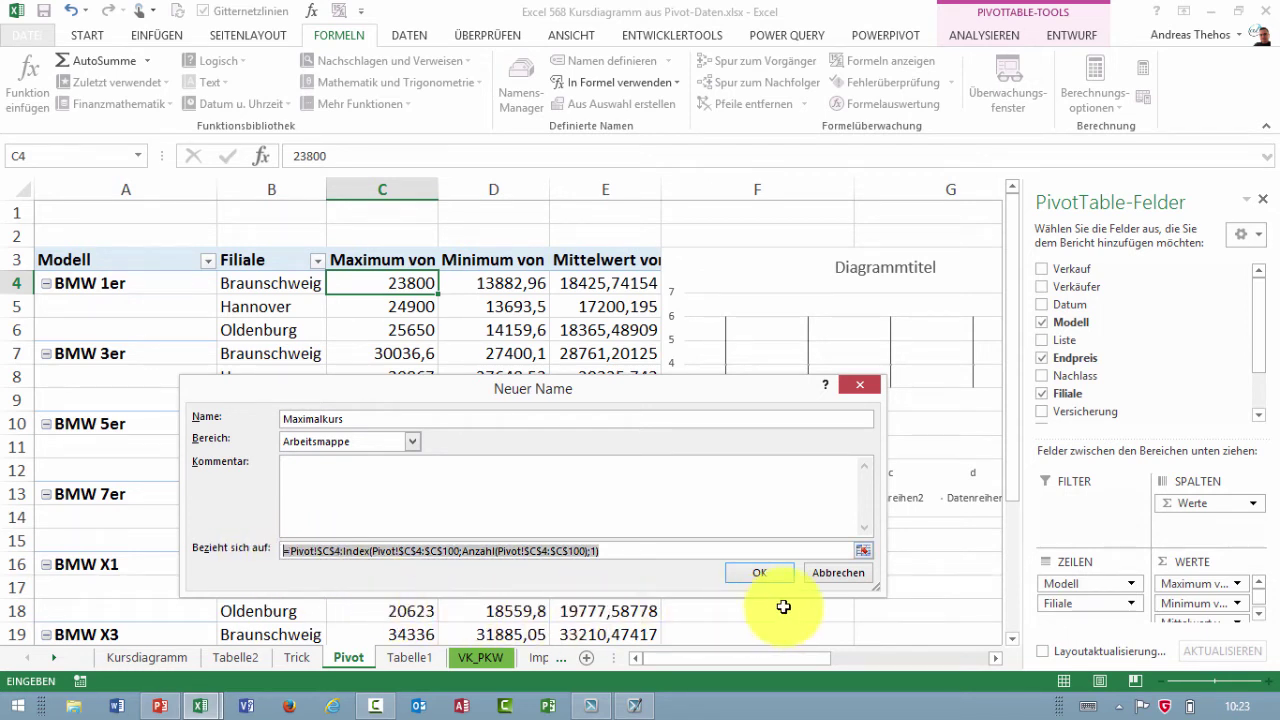
{"action": "left_click", "coordinate": [757, 570]}
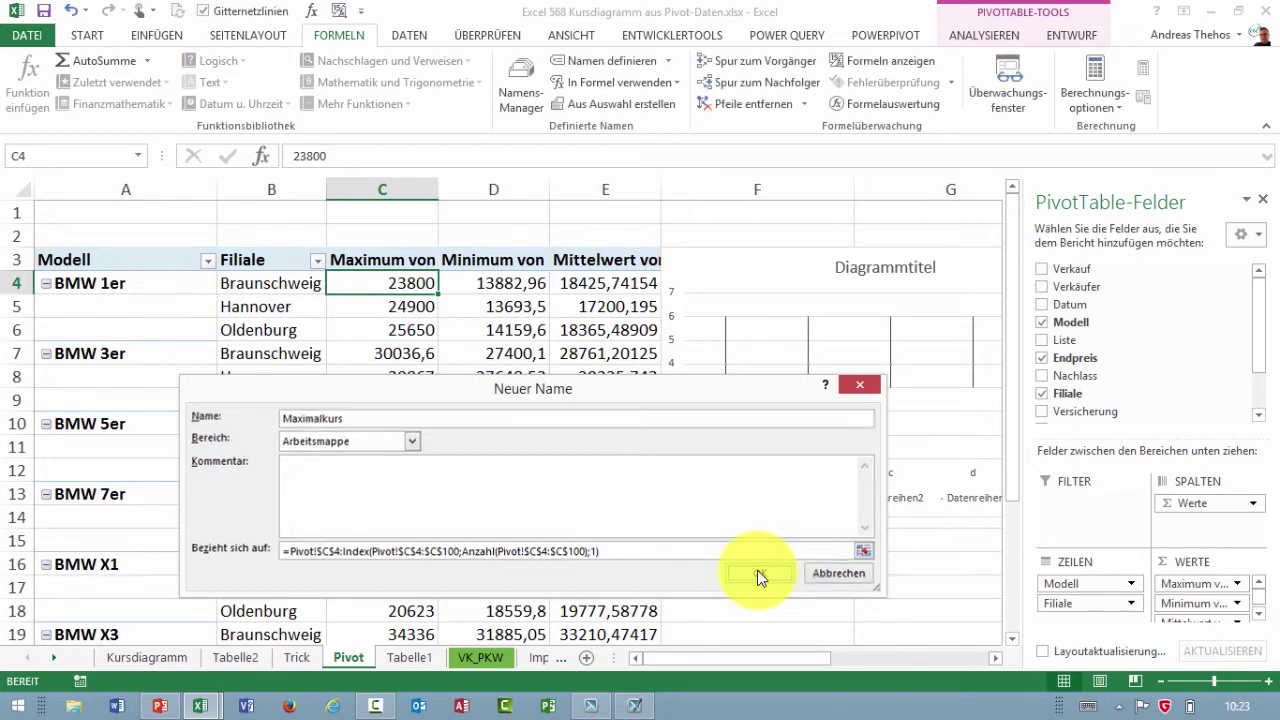
Step: Create name Beschriftung as =Pivot!$A$4:INDEX(Pivot!$B$4:$B$100;ANZAHL(Pivot!$C$4:$C$100);1) from the pasted formula
{"action": "left_click", "coordinate": [311, 326]}
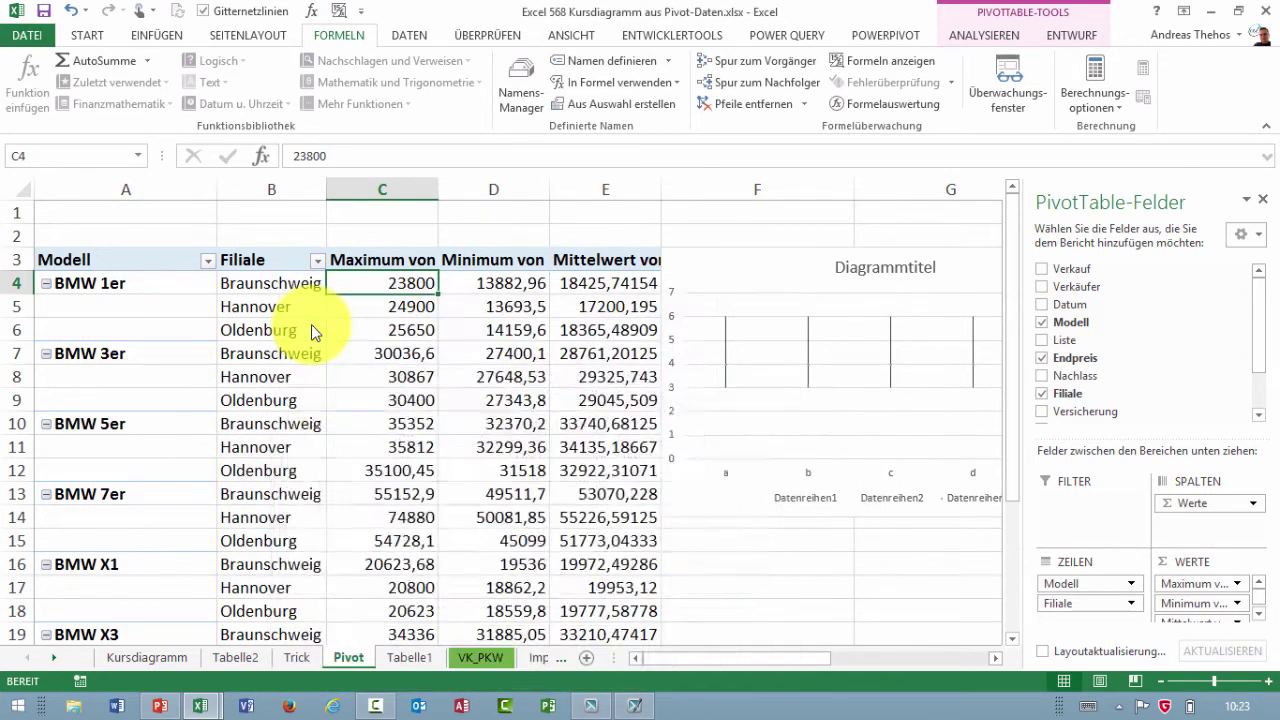
{"action": "type", "text": "Besch"}
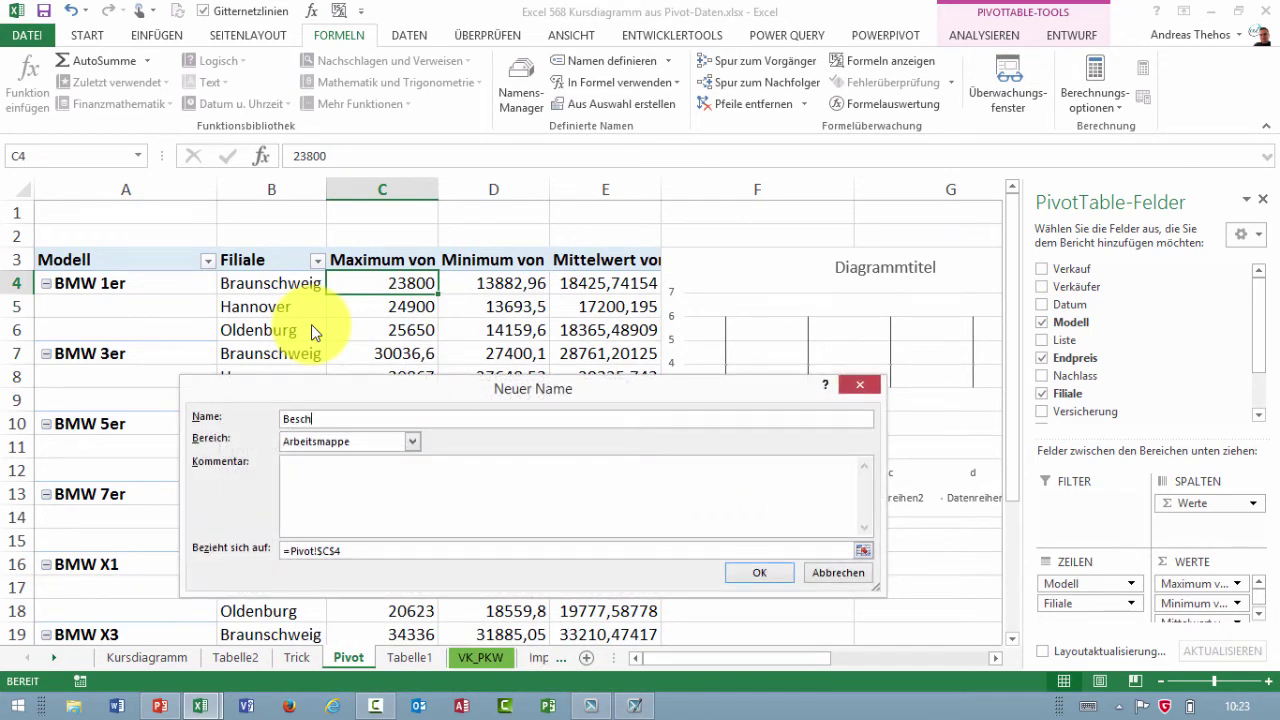
{"action": "type", "text": "riftung"}
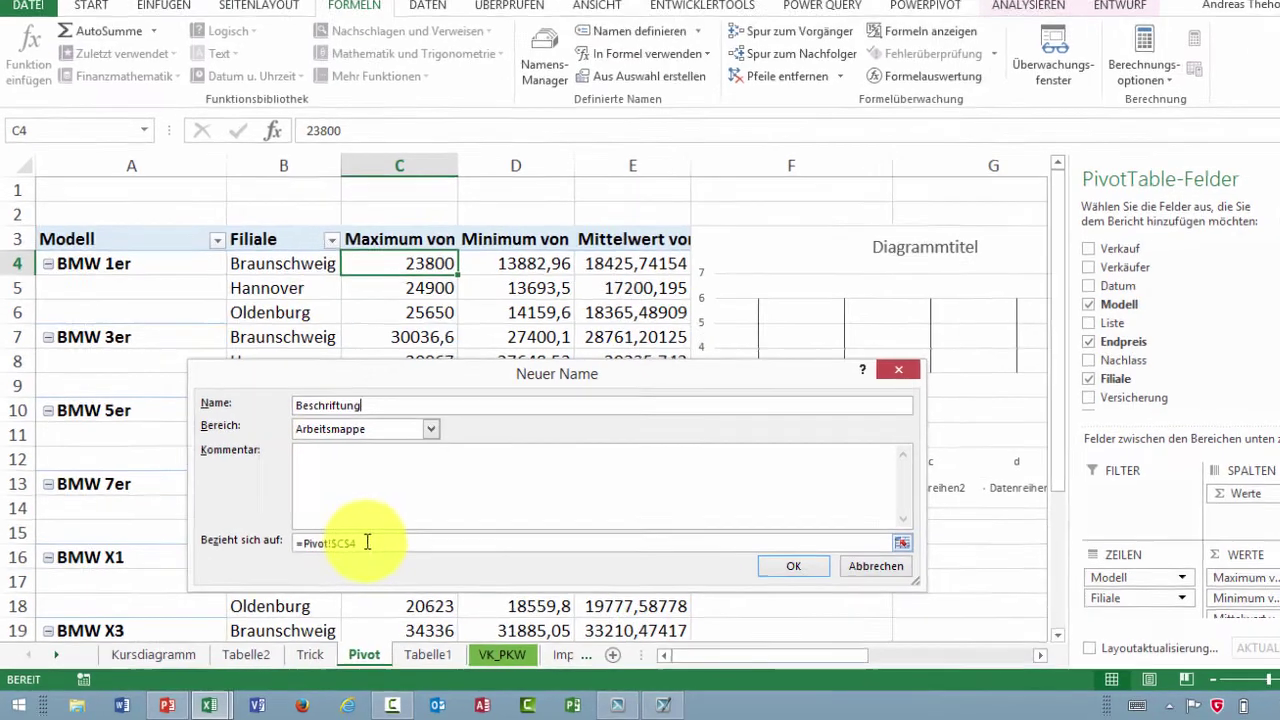
{"action": "left_click_drag", "start_coordinate": [355, 550], "coordinate": [266, 546]}
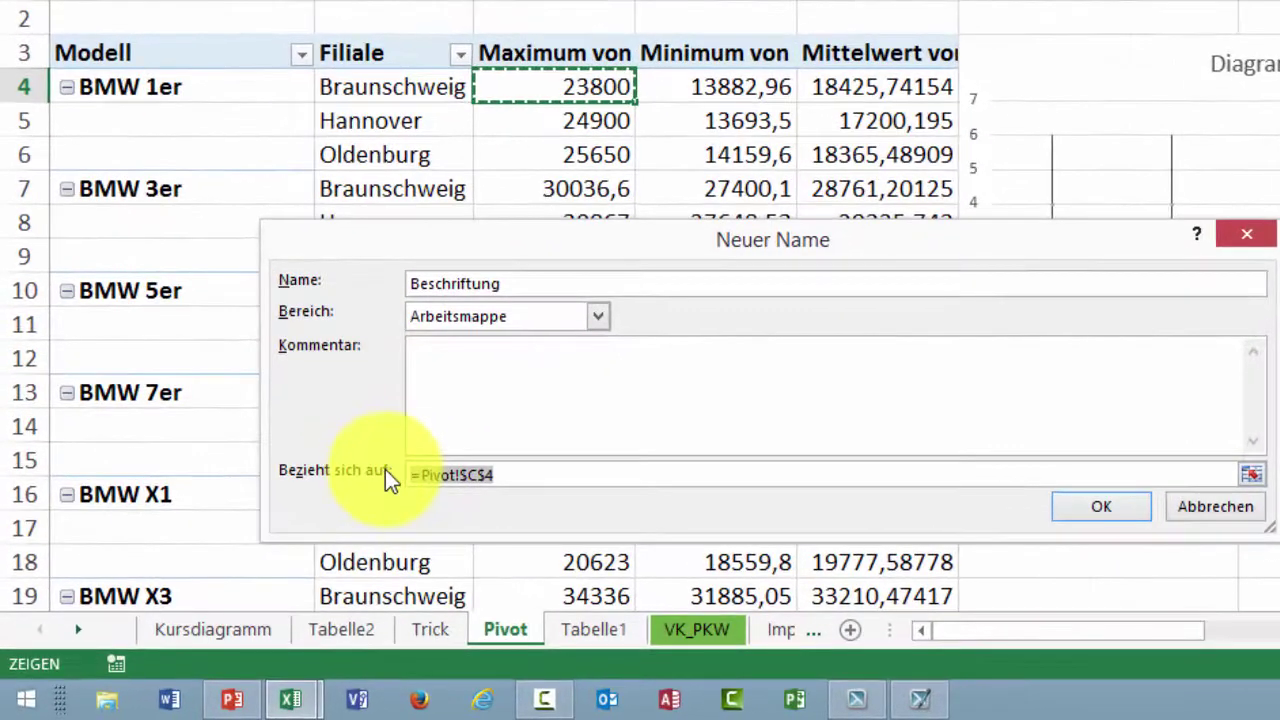
{"action": "key", "text": "ctrl+v"}
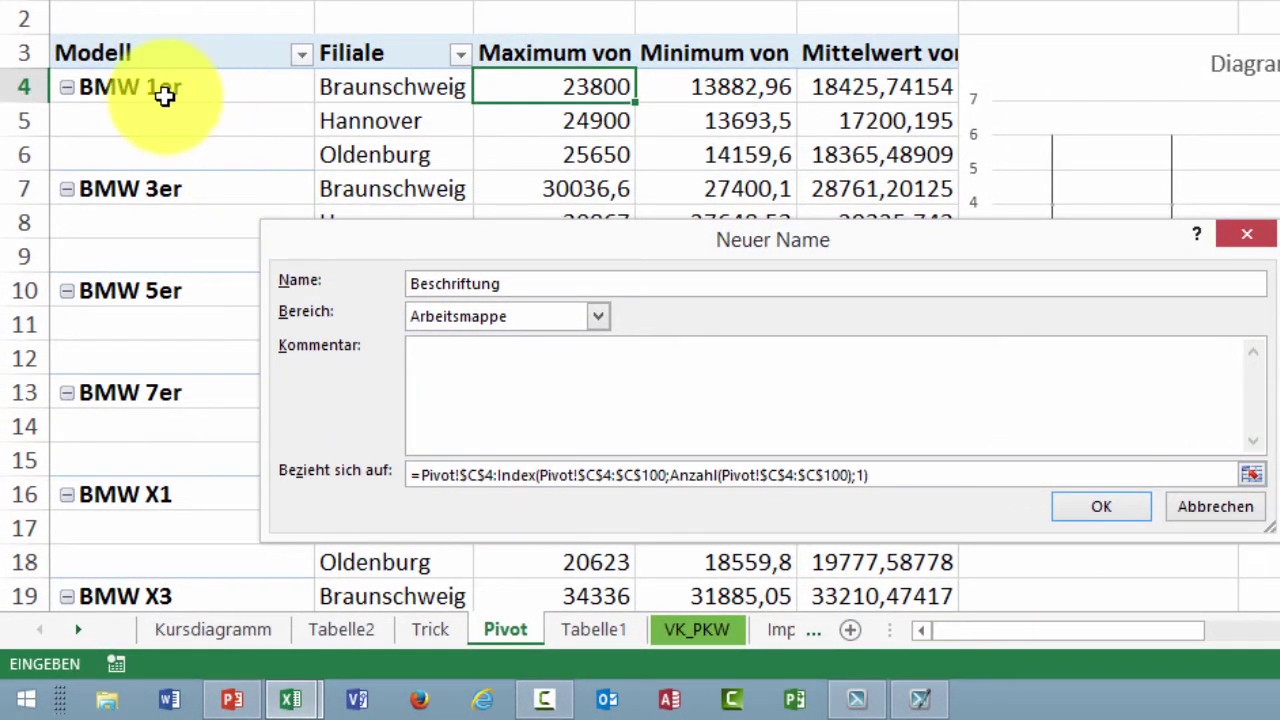
{"action": "left_click", "coordinate": [471, 476]}
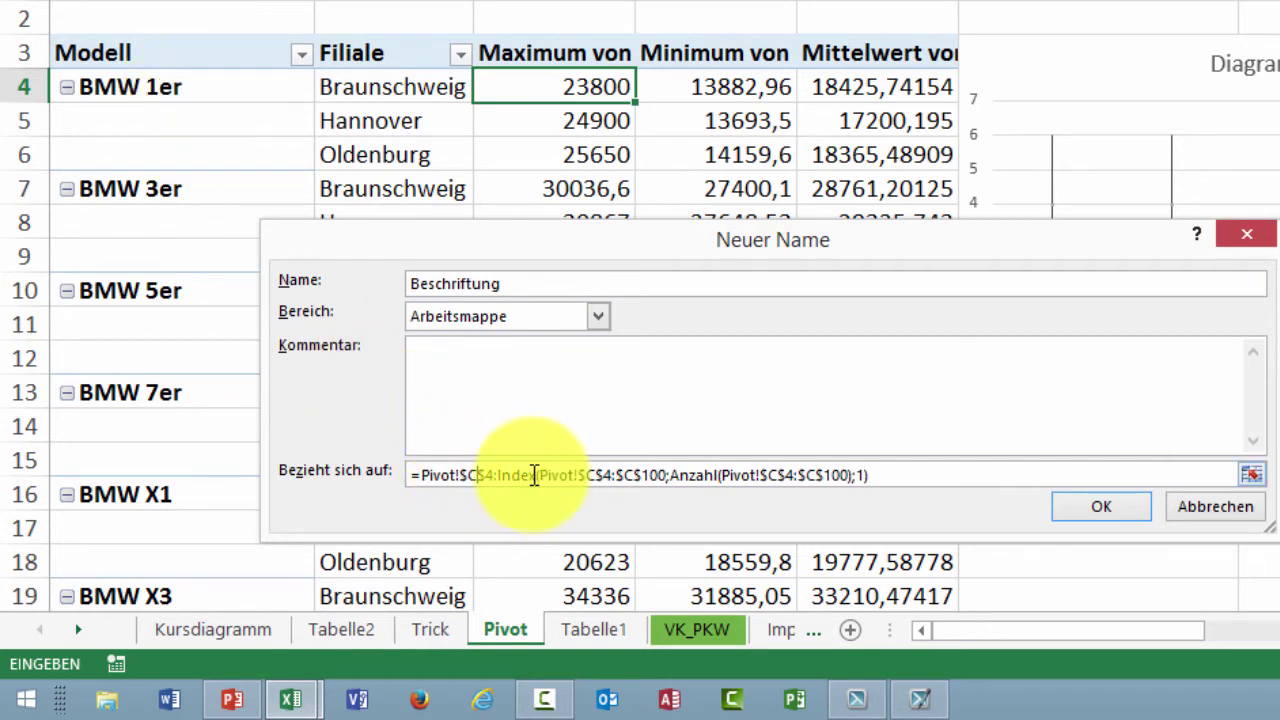
{"action": "key", "text": "BackSpace"}
{"action": "type", "text": "a"}
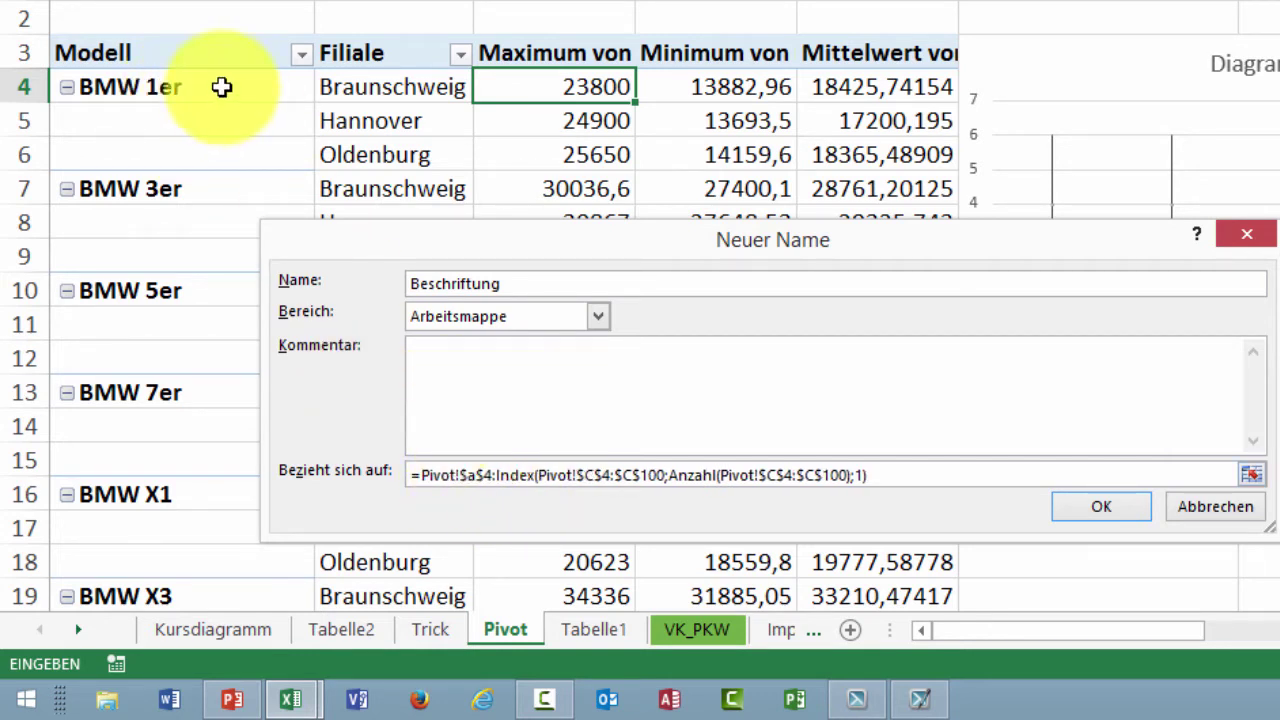
{"action": "left_click_drag", "start_coordinate": [590, 478], "coordinate": [597, 478]}
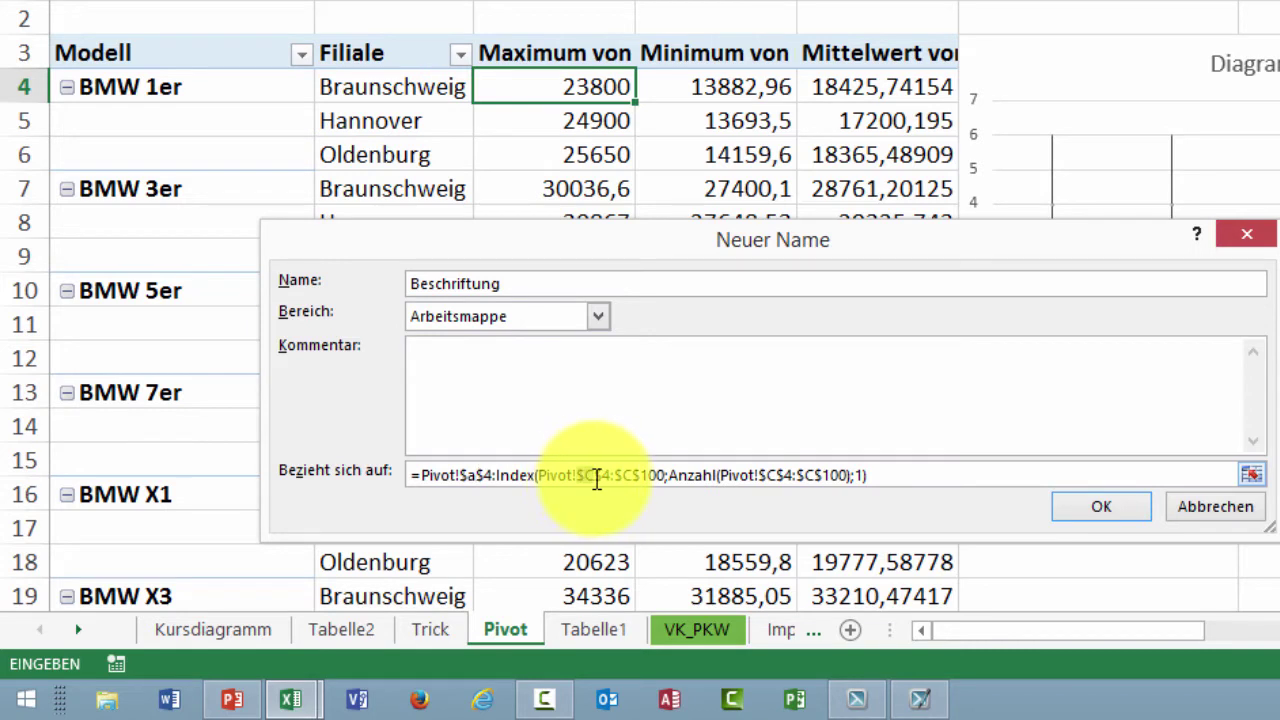
{"action": "type", "text": "b$4:$"}
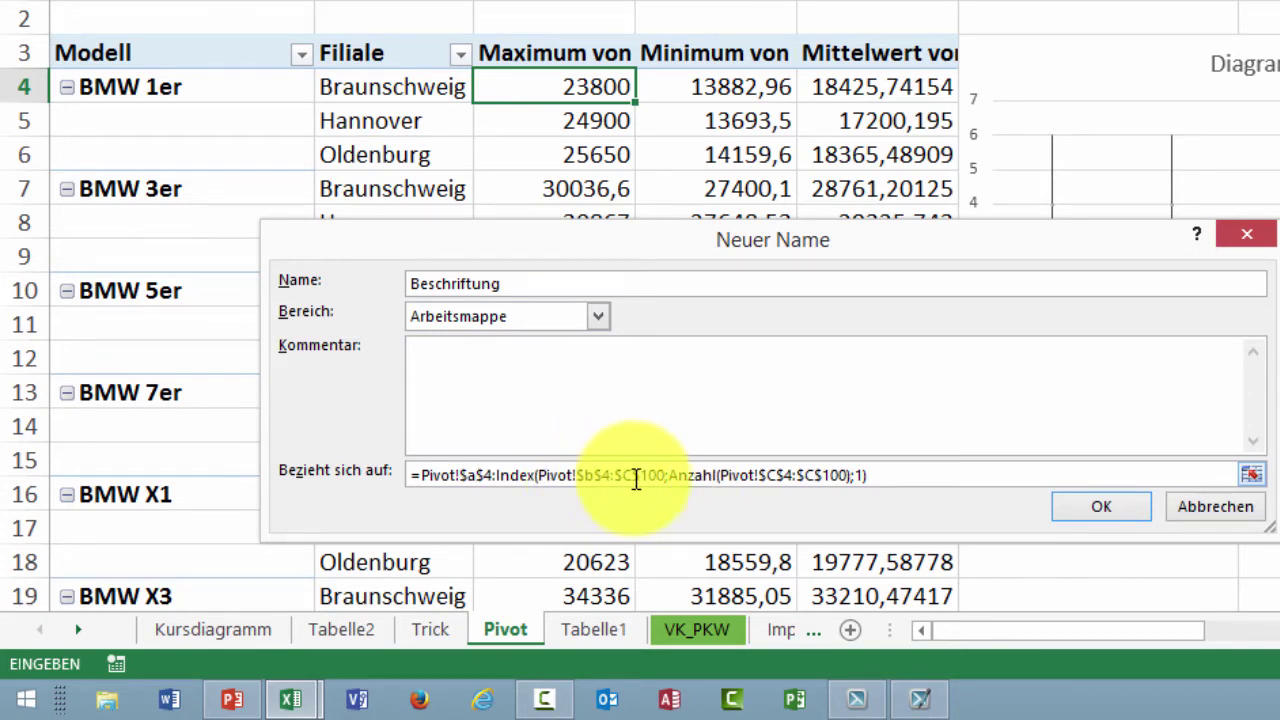
{"action": "type", "text": "b"}
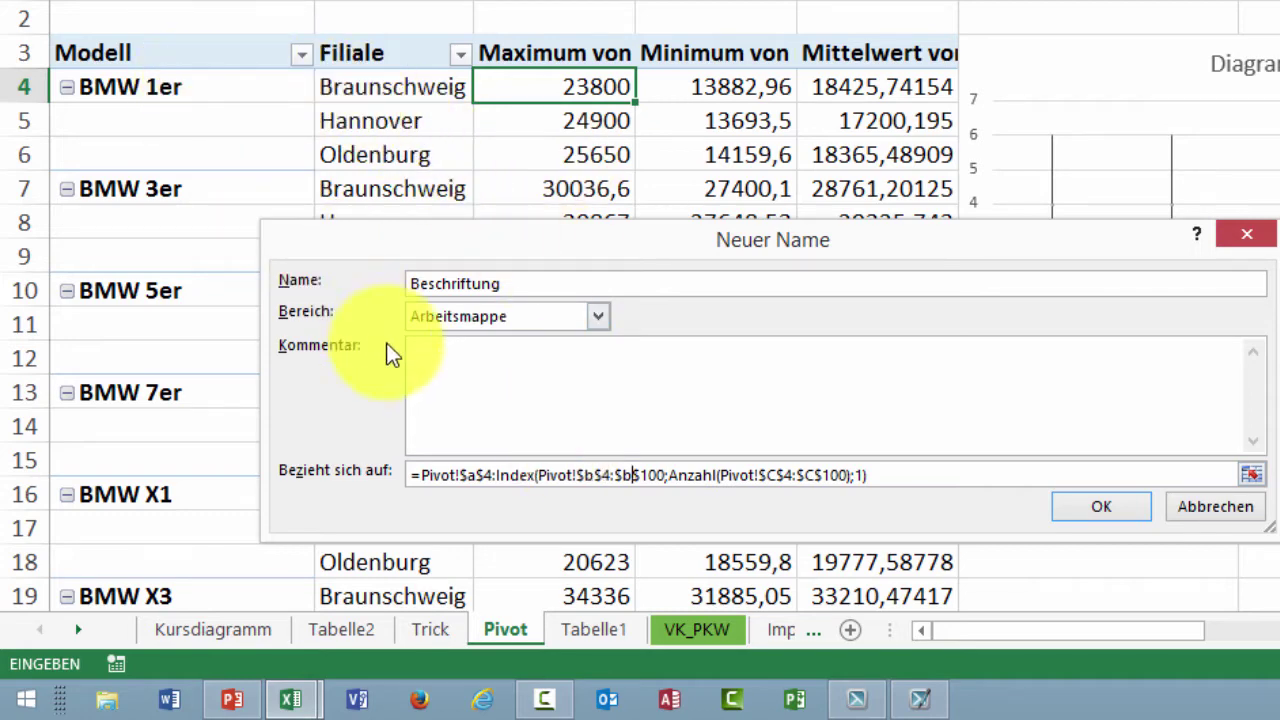
{"action": "left_click", "coordinate": [1105, 512]}
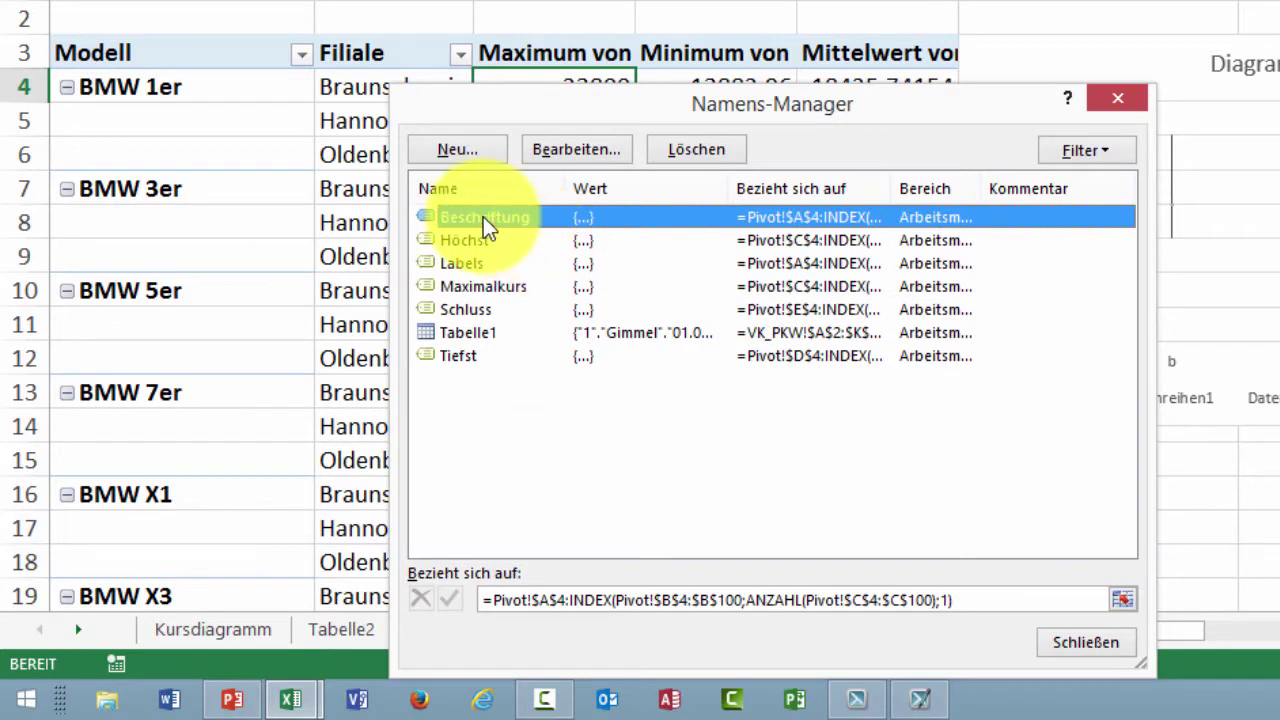
Step: Review the Maximalkurs and Schluss definitions, close the Namens-Manager, and select the stock chart
{"action": "left_click", "coordinate": [486, 288]}
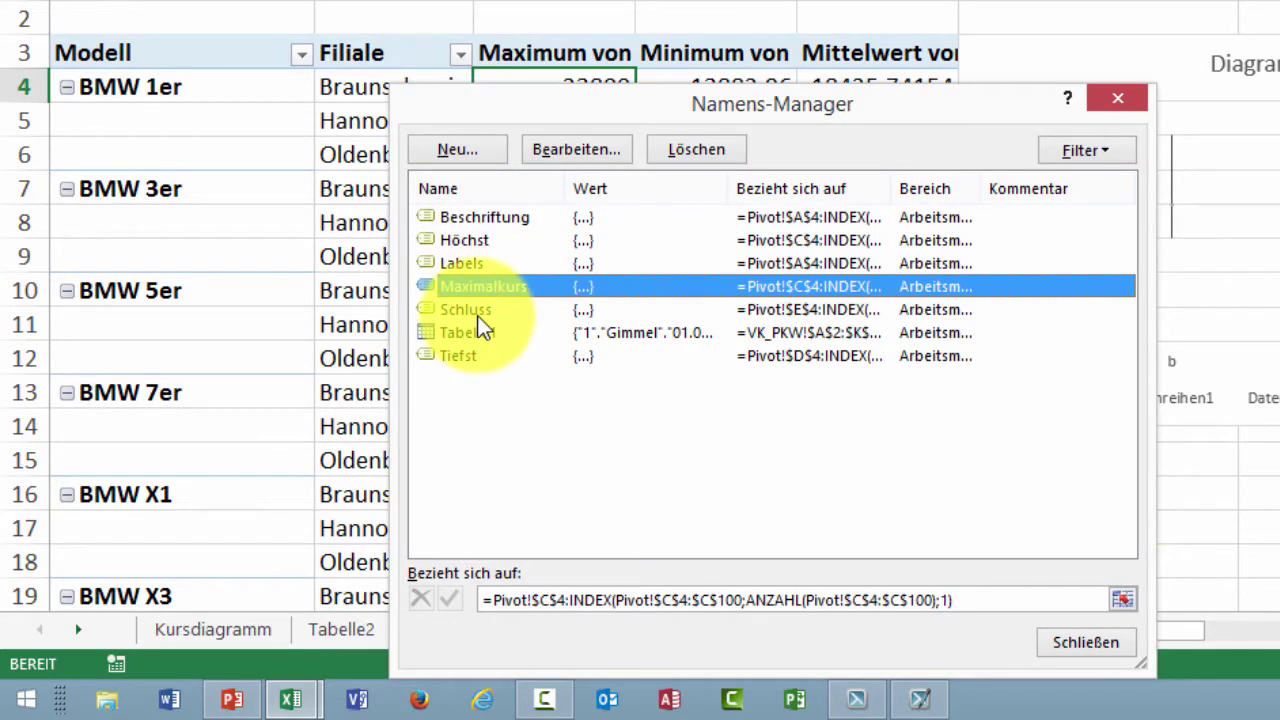
{"action": "left_click", "coordinate": [478, 311]}
{"action": "left_click", "coordinate": [470, 375]}
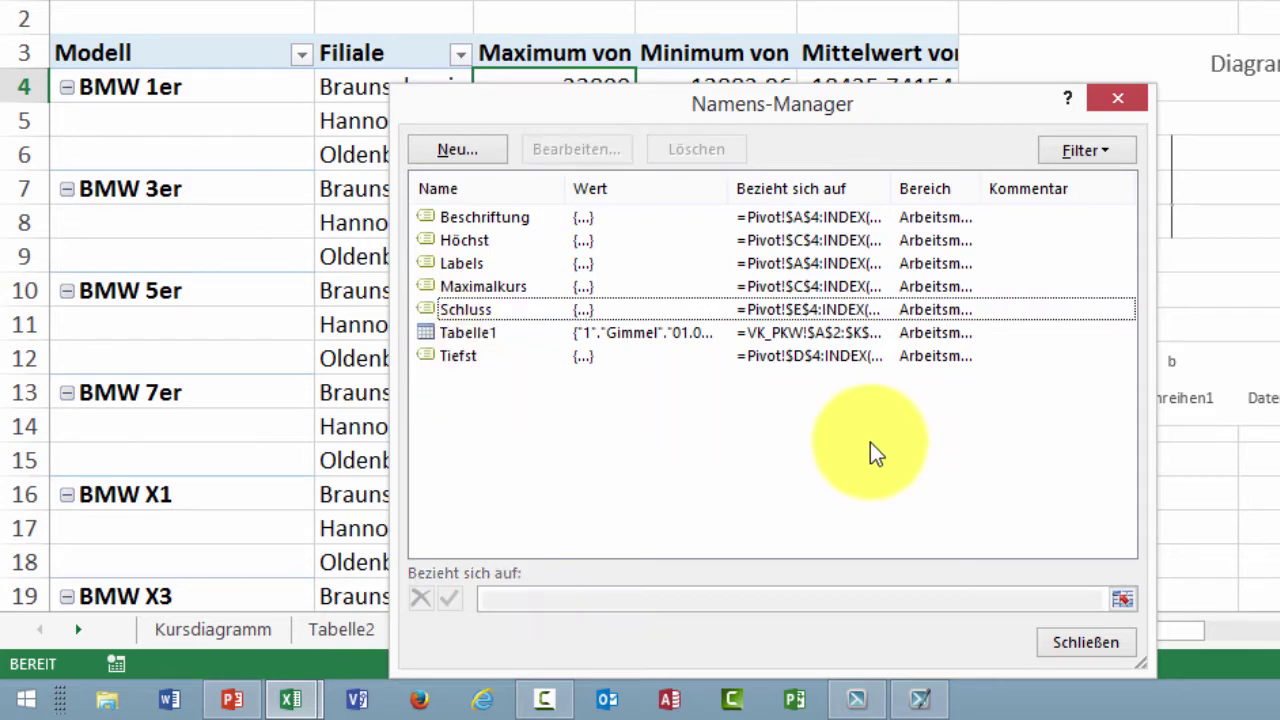
{"action": "left_click", "coordinate": [1080, 645]}
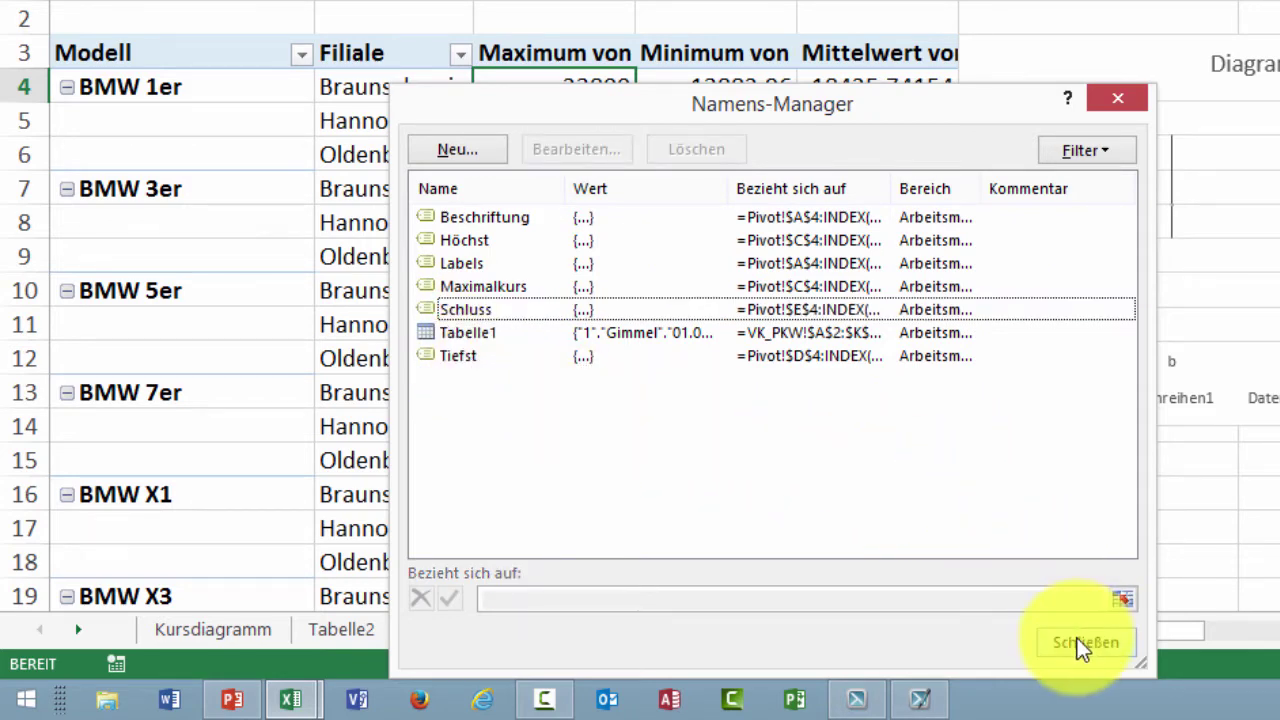
{"action": "left_click", "coordinate": [1050, 172]}
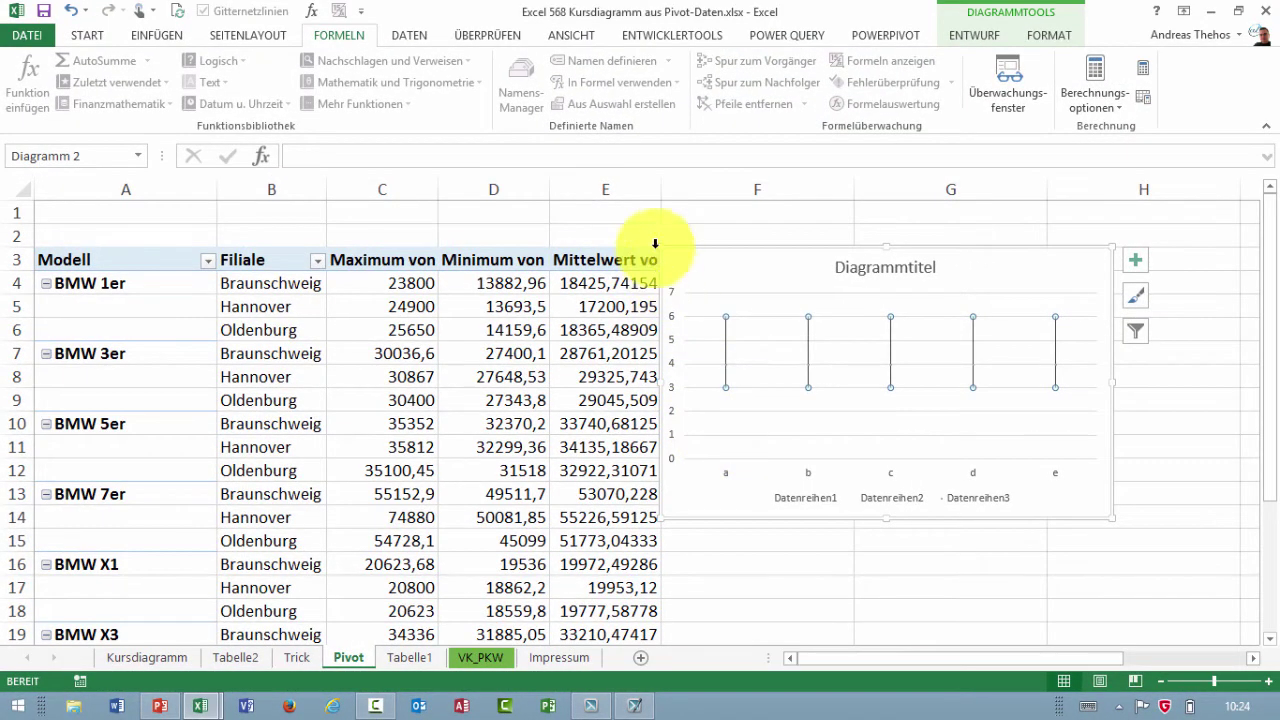
Step: Save the workbook with F12 under its current .xlsx name, then show the chart's Entwurf options
{"action": "left_click", "coordinate": [466, 376]}
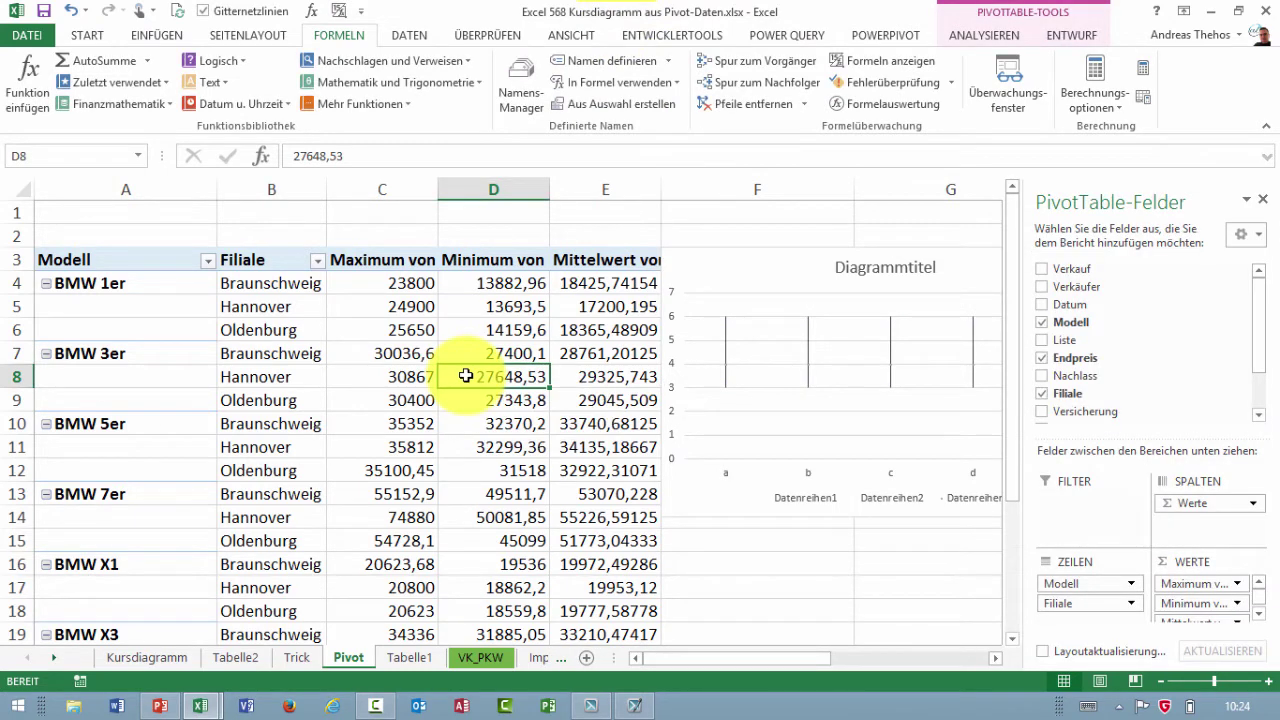
{"action": "key", "text": "F12"}
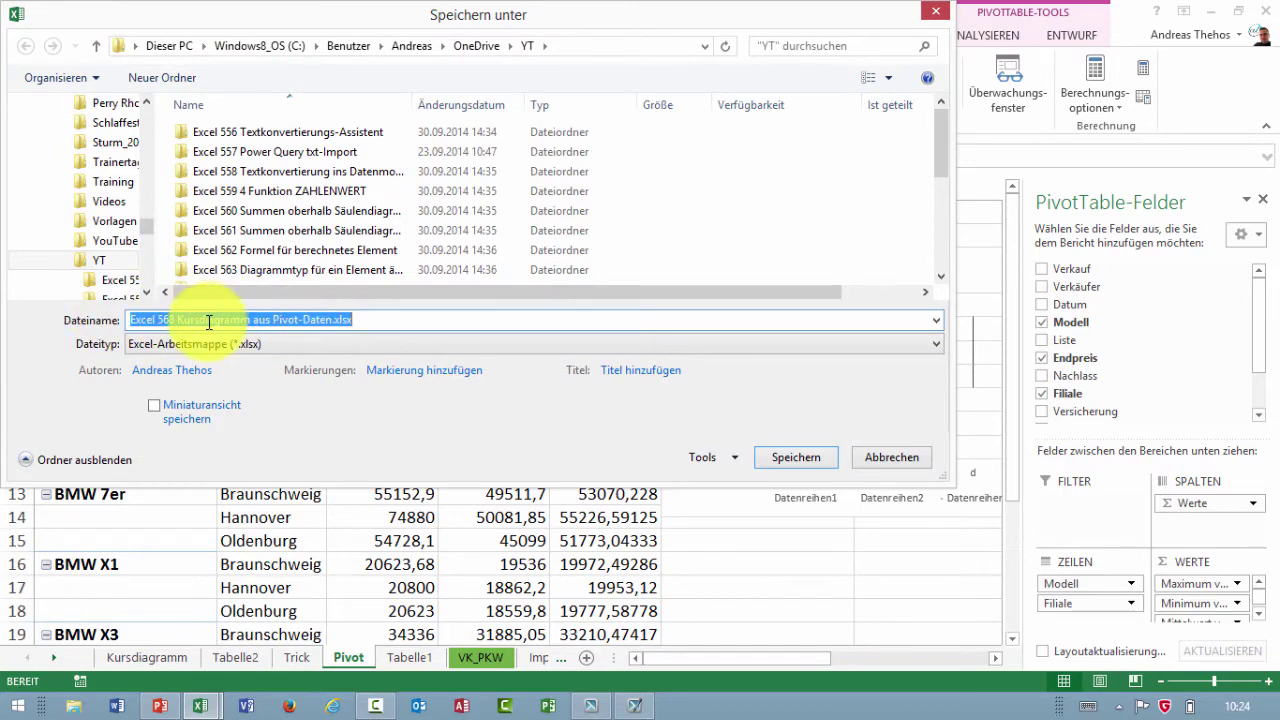
{"action": "key", "text": "Return"}
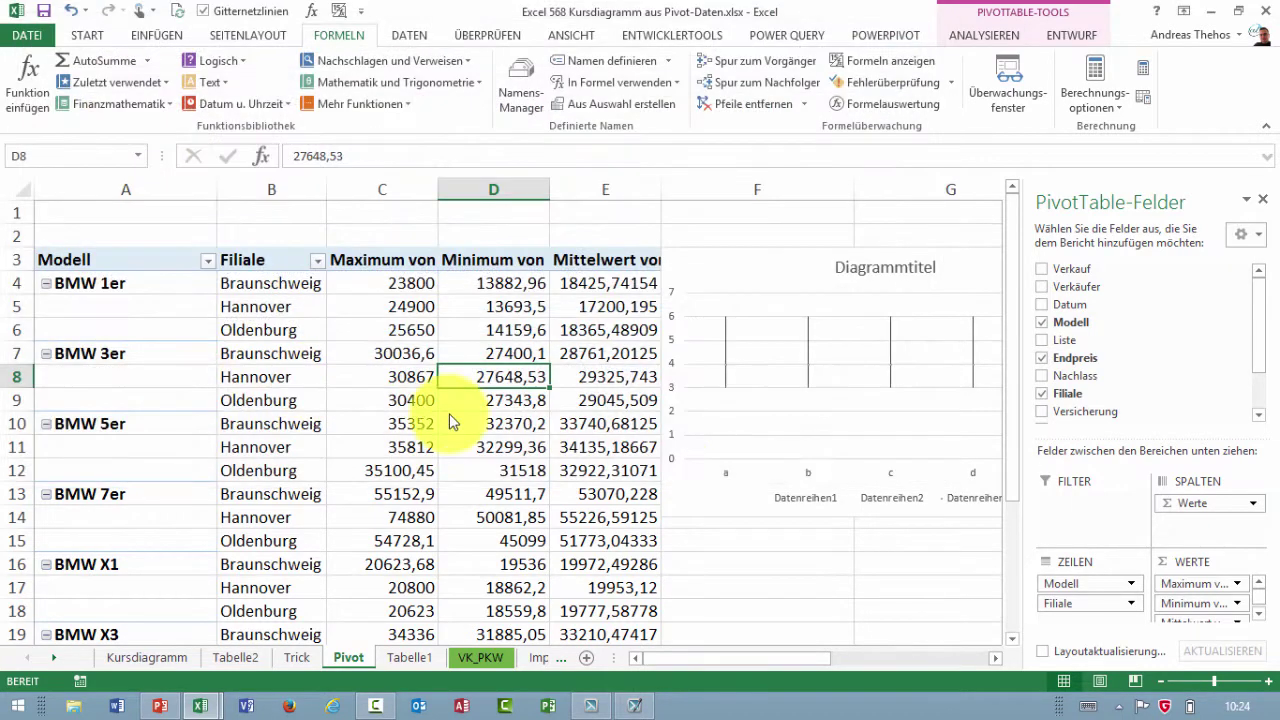
{"action": "left_click", "coordinate": [738, 357]}
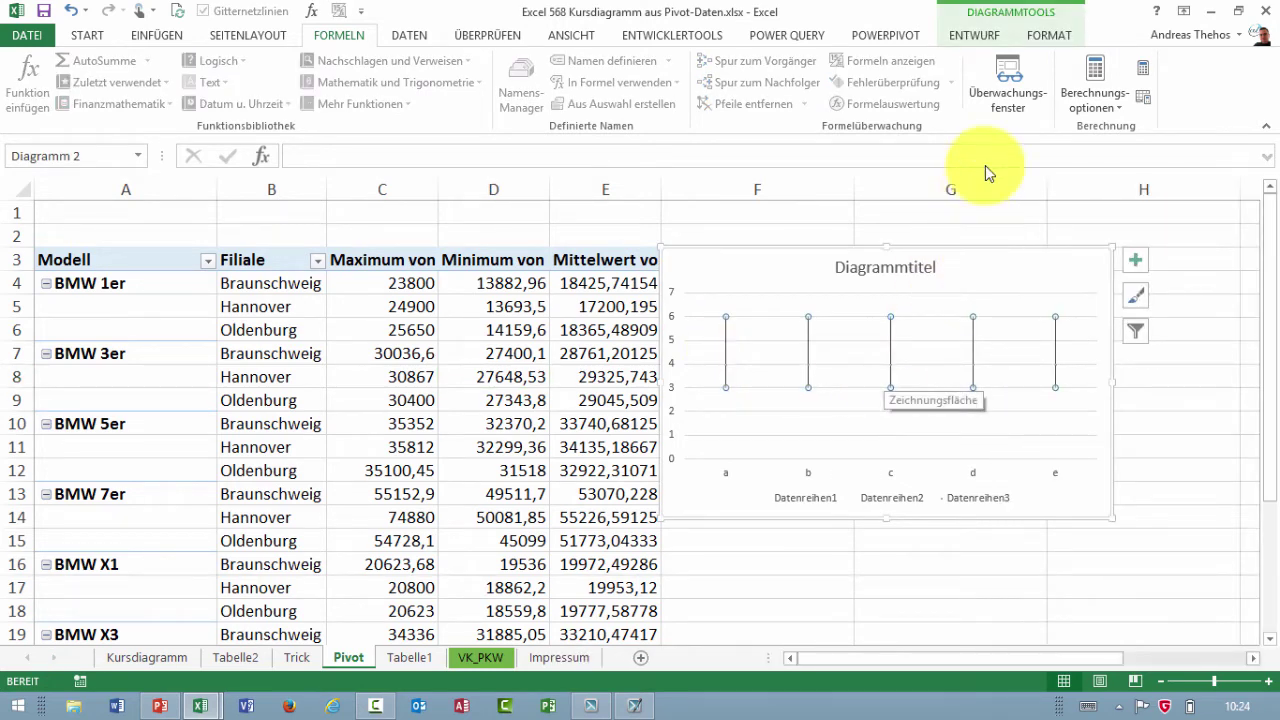
{"action": "left_click", "coordinate": [977, 38]}
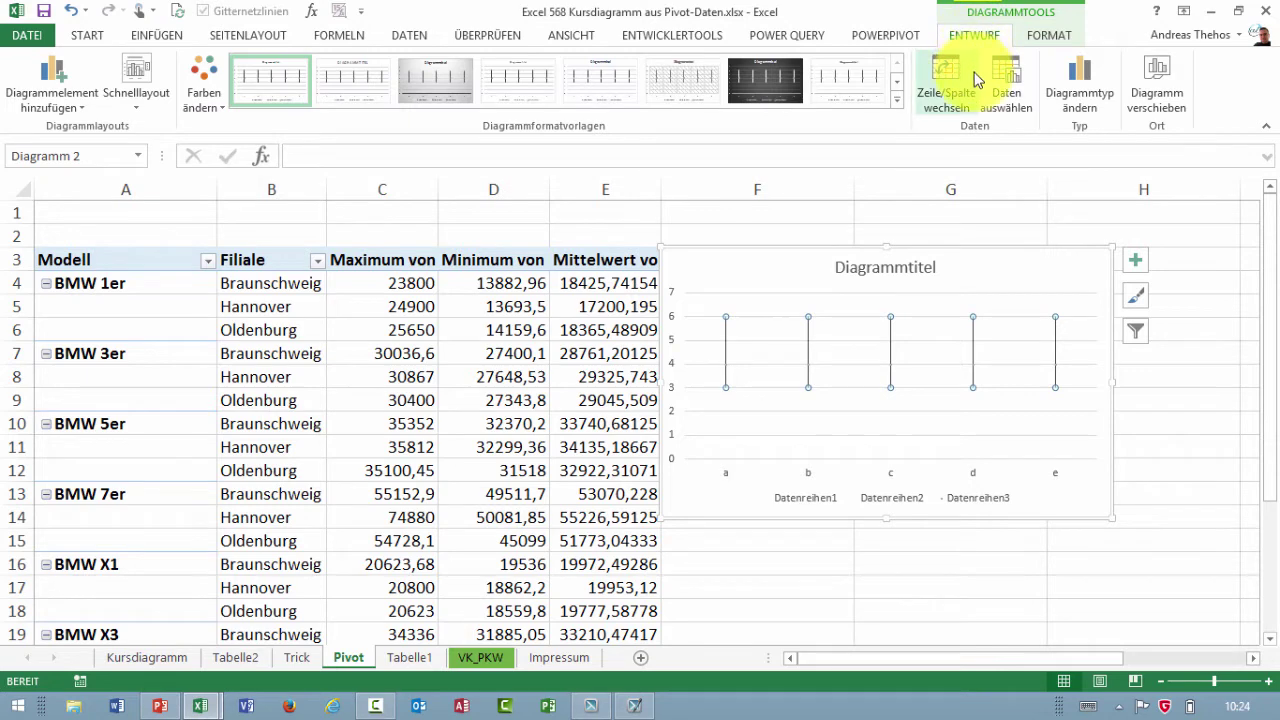
Step: Set the horizontal axis labels to ='Excel 568 Kursdiagramm aus Pivot-Daten.xlsx'!Beschriftung
{"action": "left_click", "coordinate": [1002, 79]}
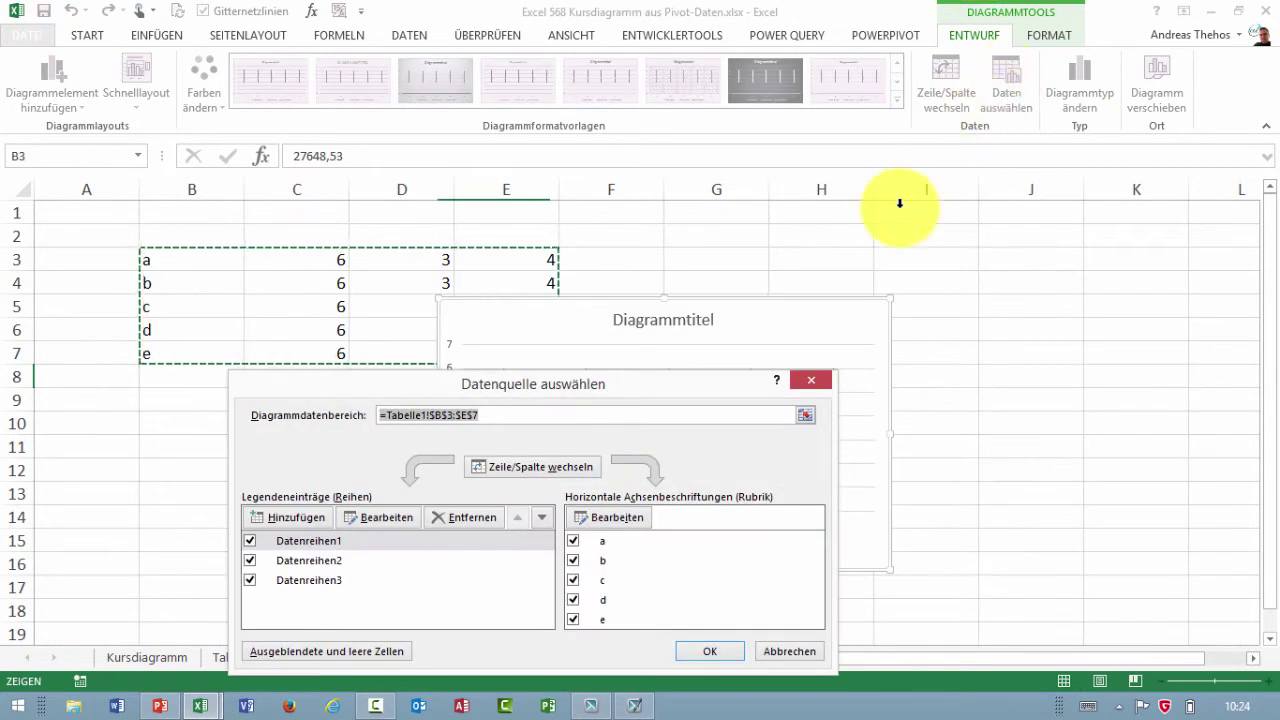
{"action": "left_click_drag", "start_coordinate": [660, 381], "coordinate": [813, 276]}
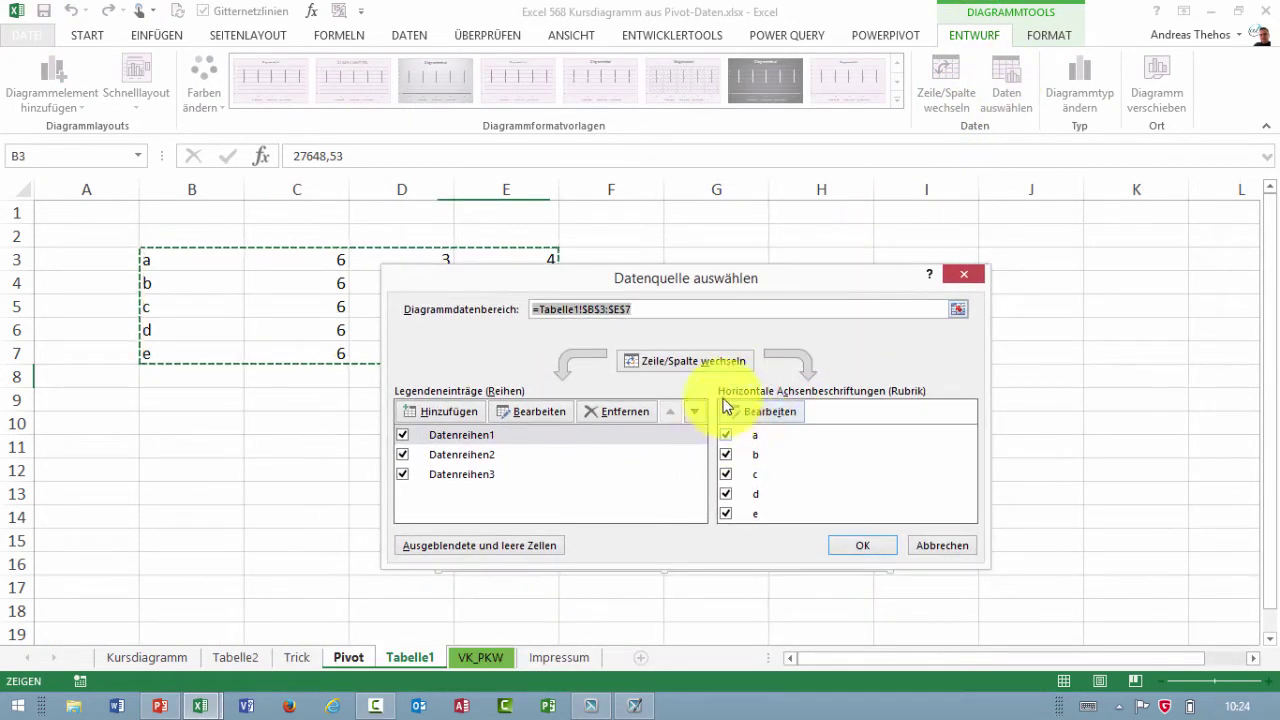
{"action": "left_click", "coordinate": [758, 412]}
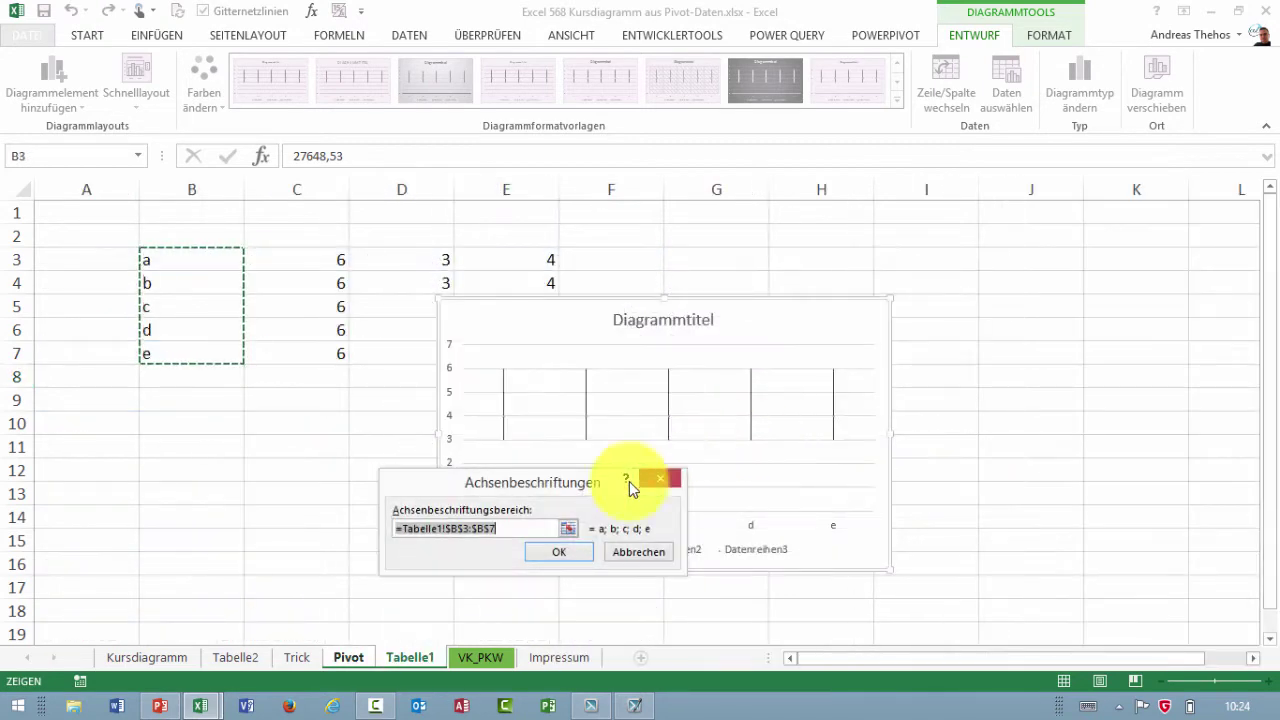
{"action": "left_click", "coordinate": [492, 530]}
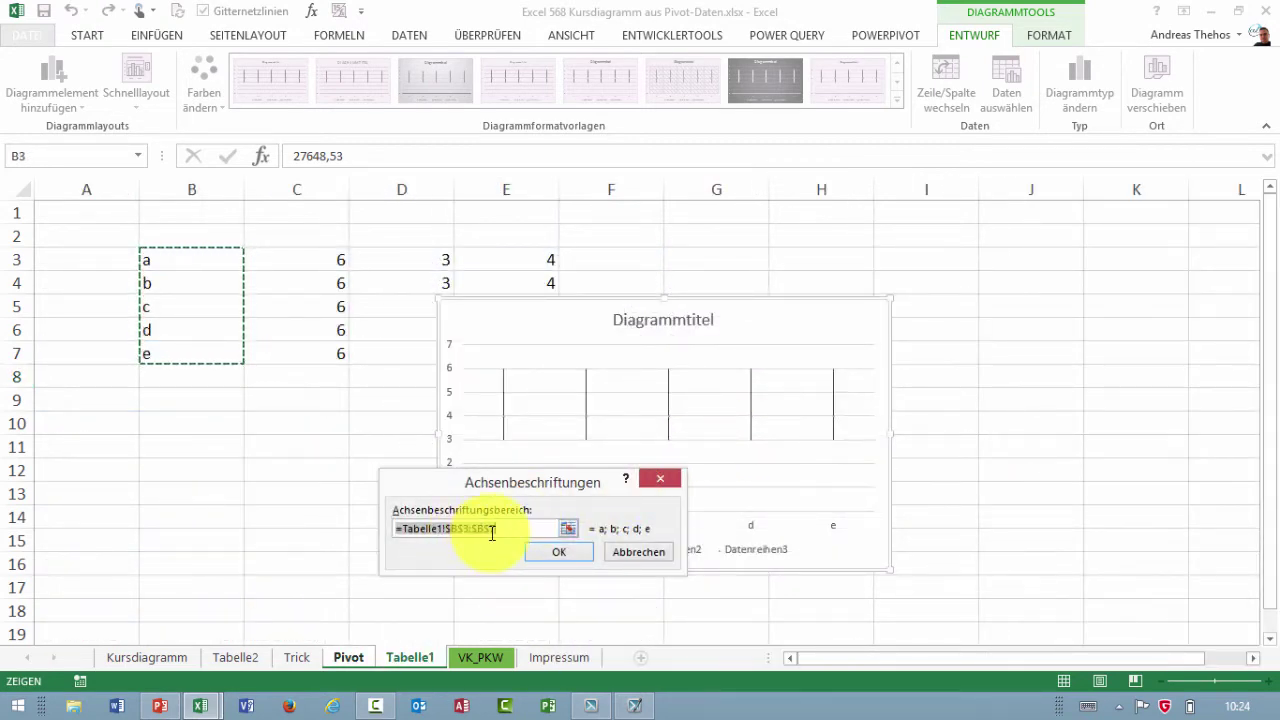
{"action": "type", "text": "="}
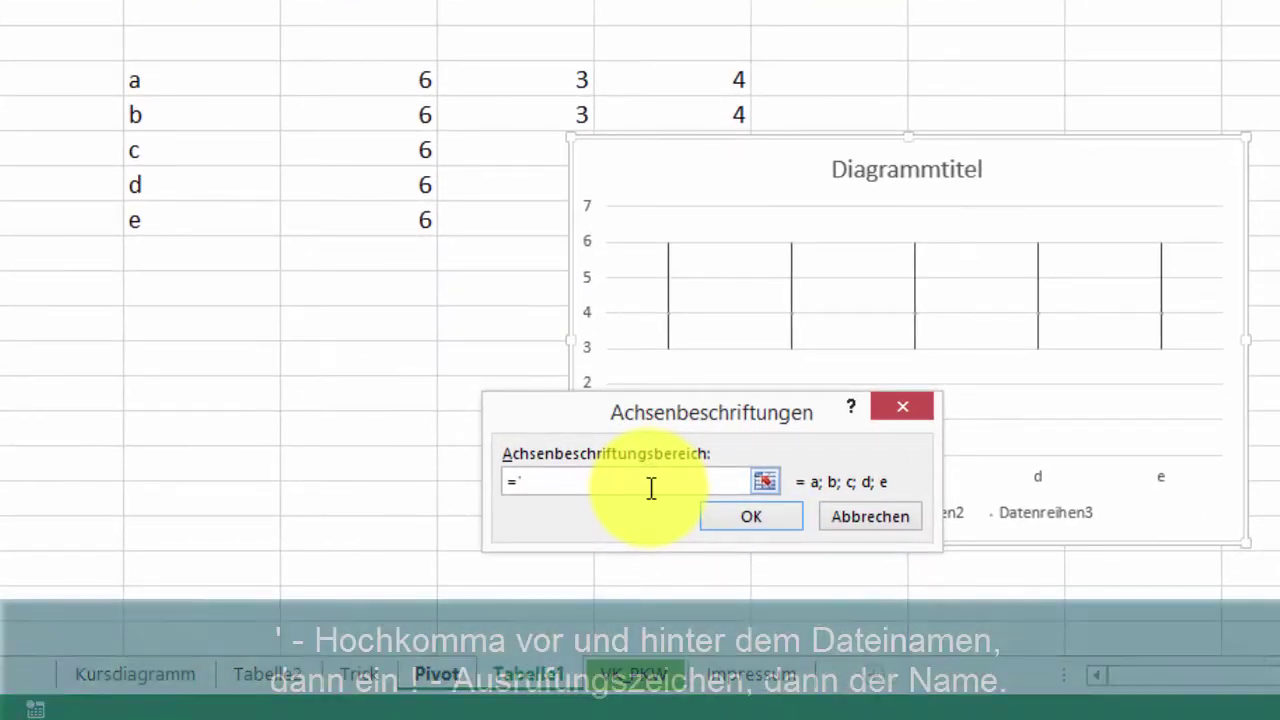
{"action": "key", "text": "ctrl+v"}
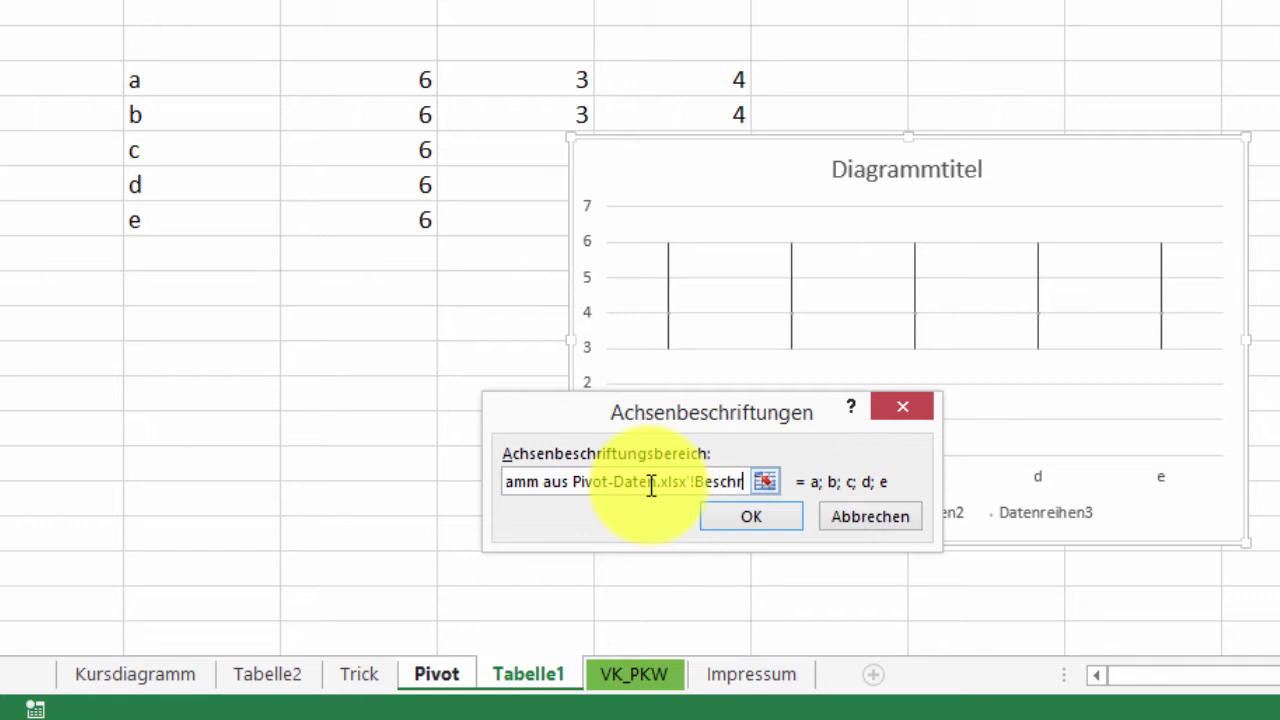
{"action": "type", "text": "iftu"}
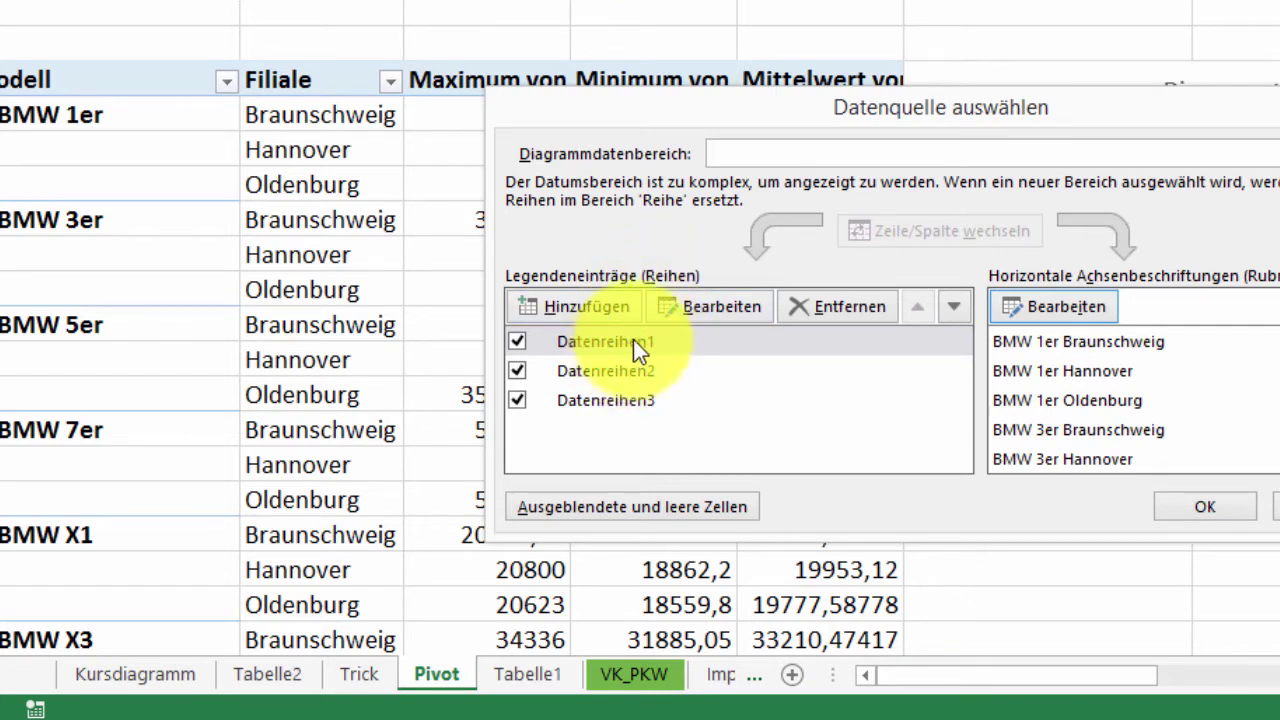
Step: Change Datenreihen1's values to ='Excel 568 Kursdiagramm aus Pivot-Daten.xlsx'!Maximalkurs
{"action": "left_click", "coordinate": [584, 342]}
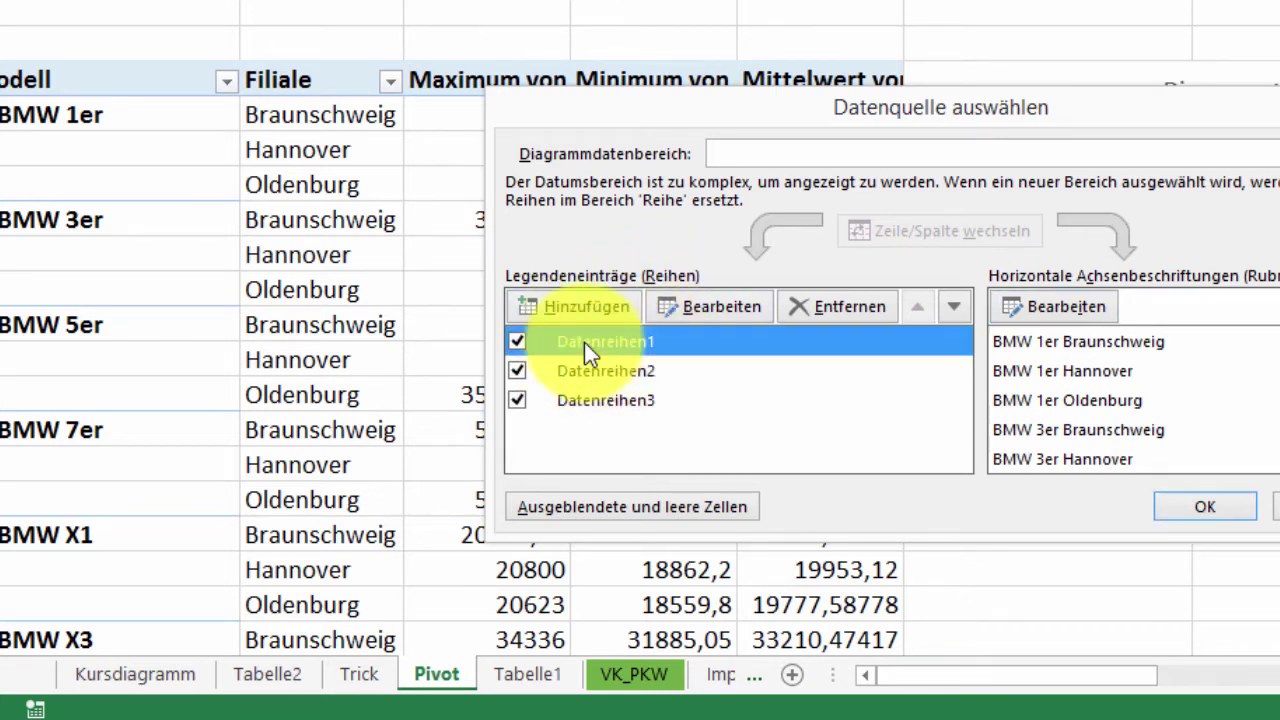
{"action": "left_click", "coordinate": [706, 310]}
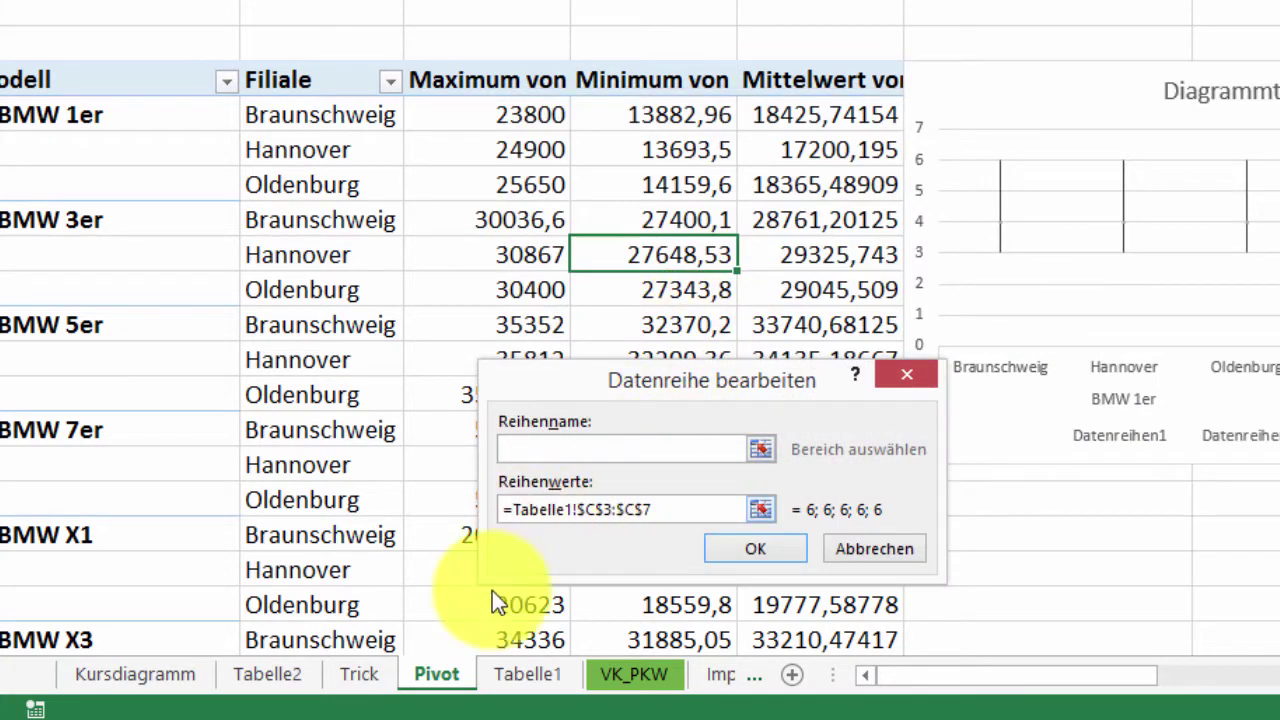
{"action": "left_click", "coordinate": [536, 674]}
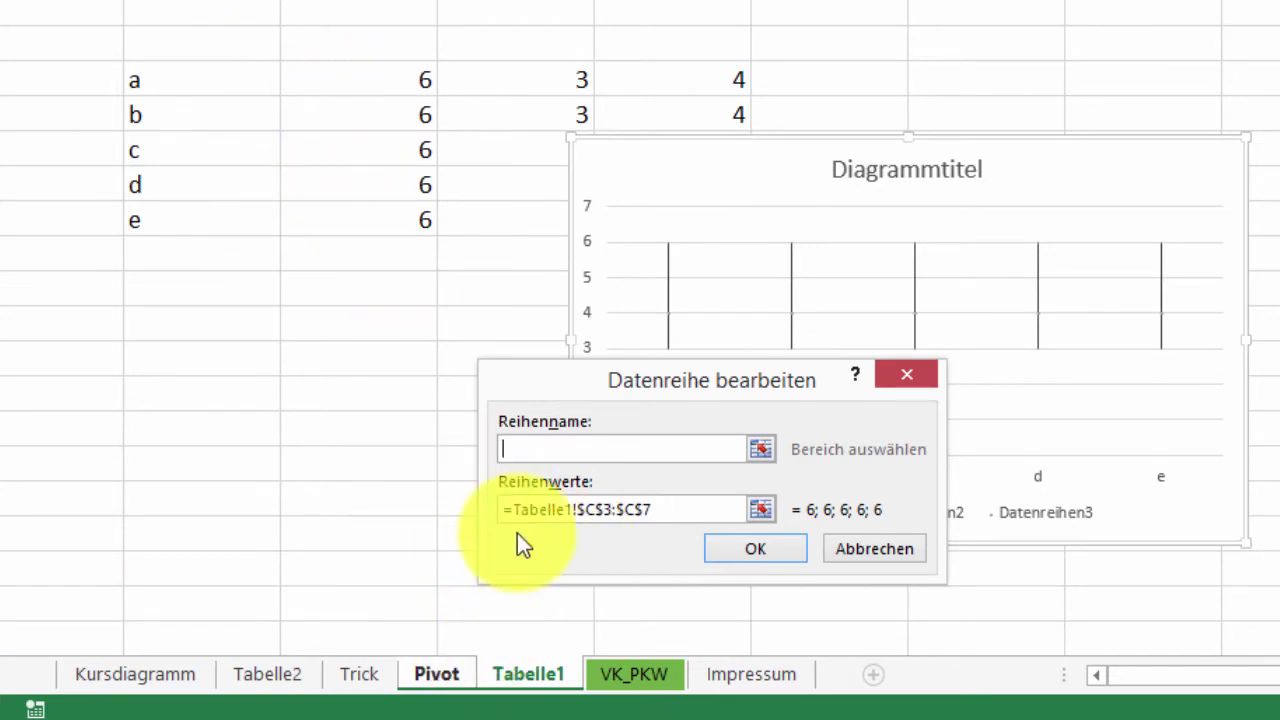
{"action": "left_click", "coordinate": [705, 509]}
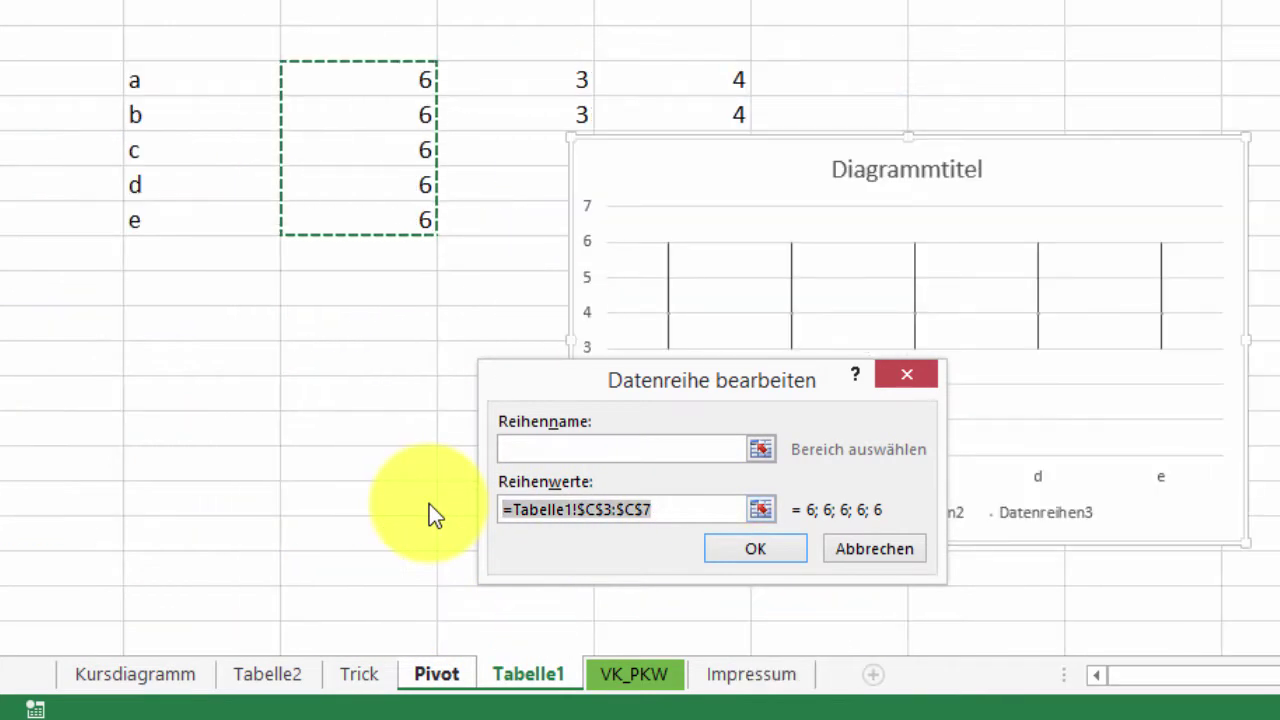
{"action": "type", "text": "="}
{"action": "key", "text": "ctrl+v"}
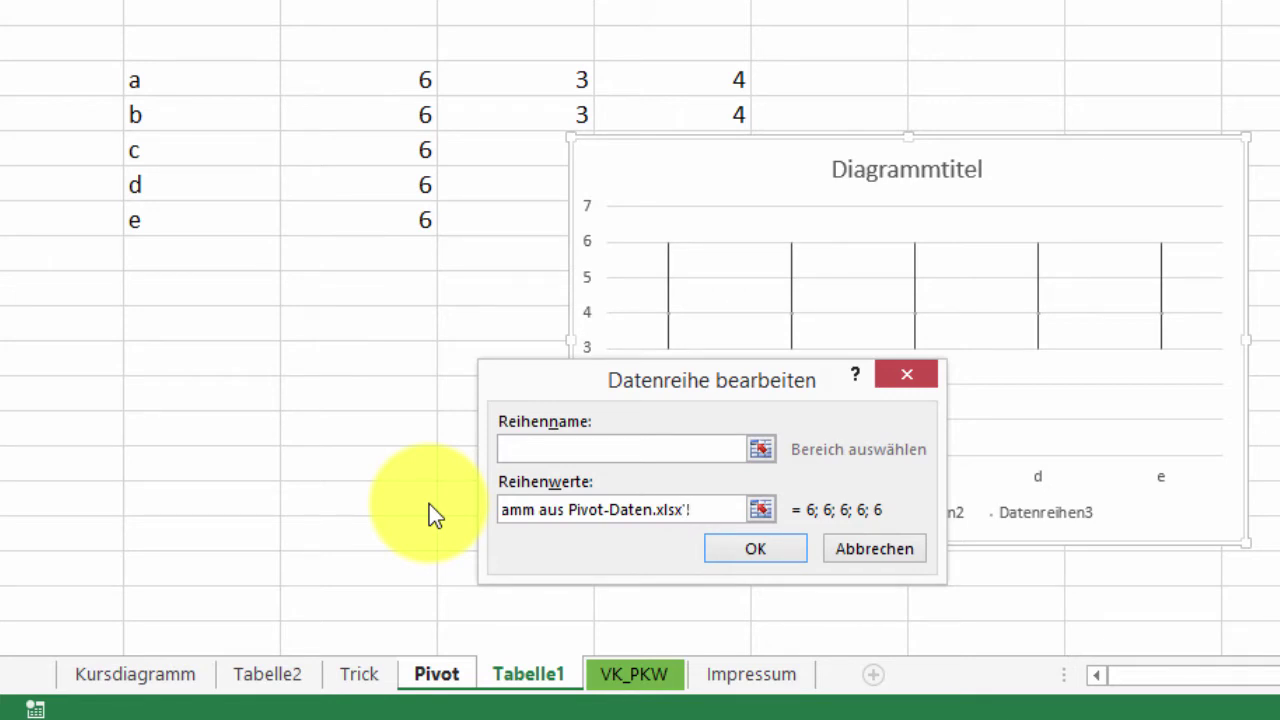
{"action": "type", "text": "malkurs"}
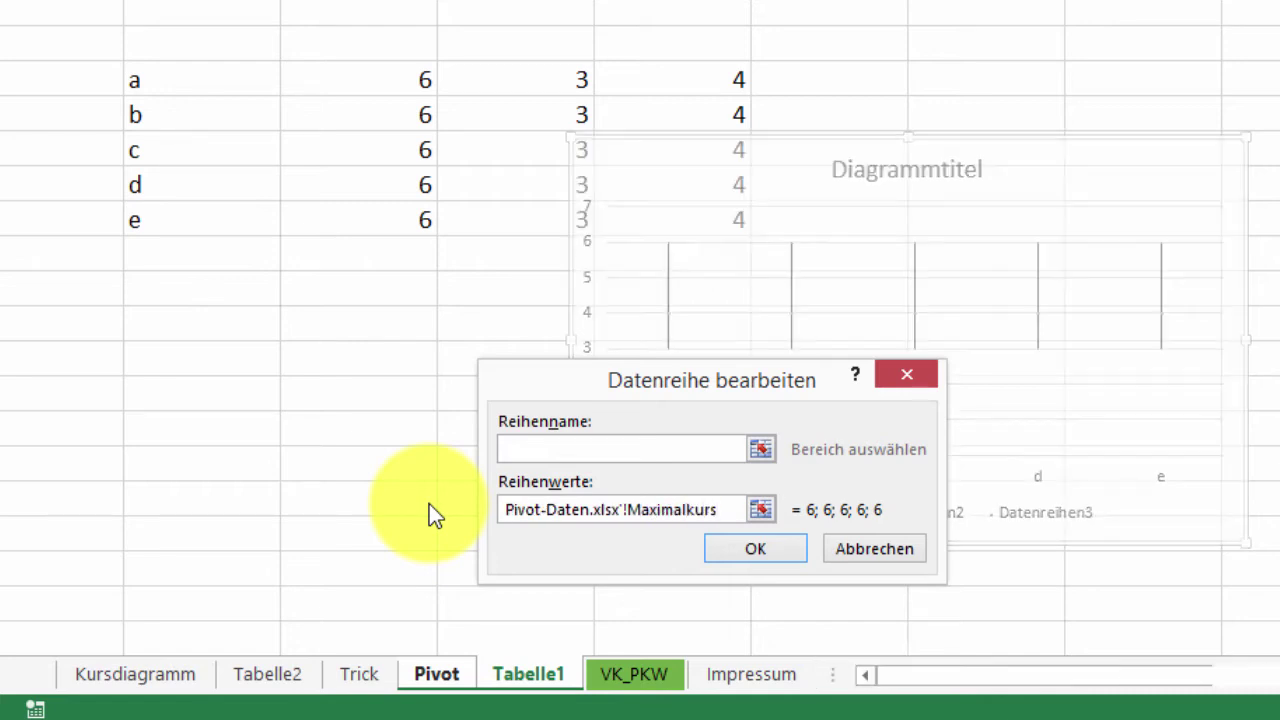
{"action": "key", "text": "Return"}
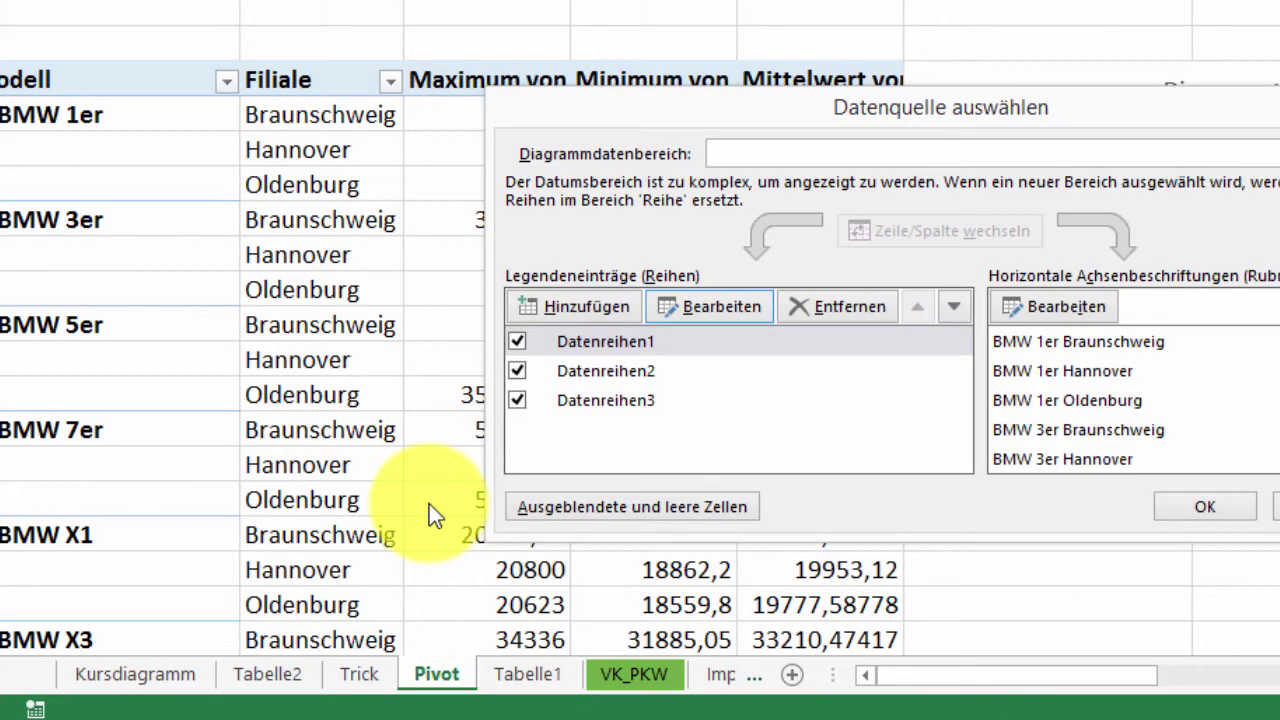
Step: Replace Datenreihen2's values with the Tiefst name picked from the defined-names list
{"action": "left_click", "coordinate": [660, 373]}
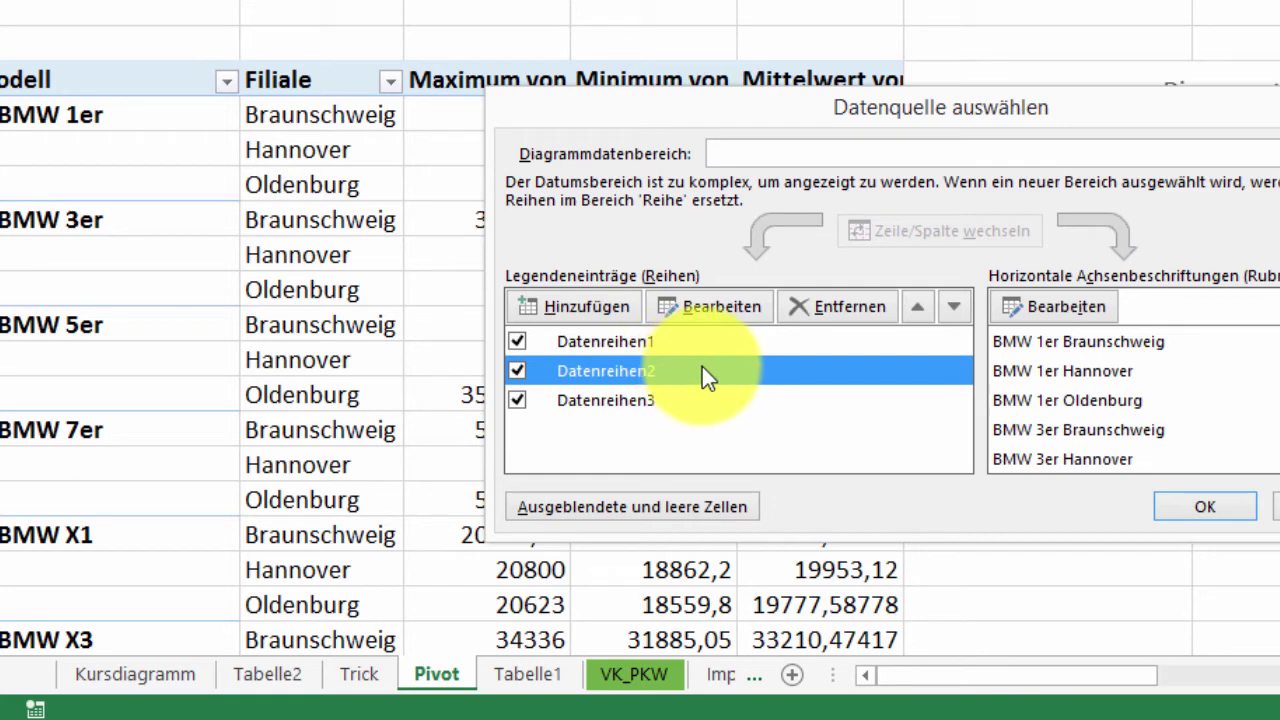
{"action": "left_click", "coordinate": [713, 316]}
{"action": "left_click_drag", "start_coordinate": [651, 513], "coordinate": [425, 490]}
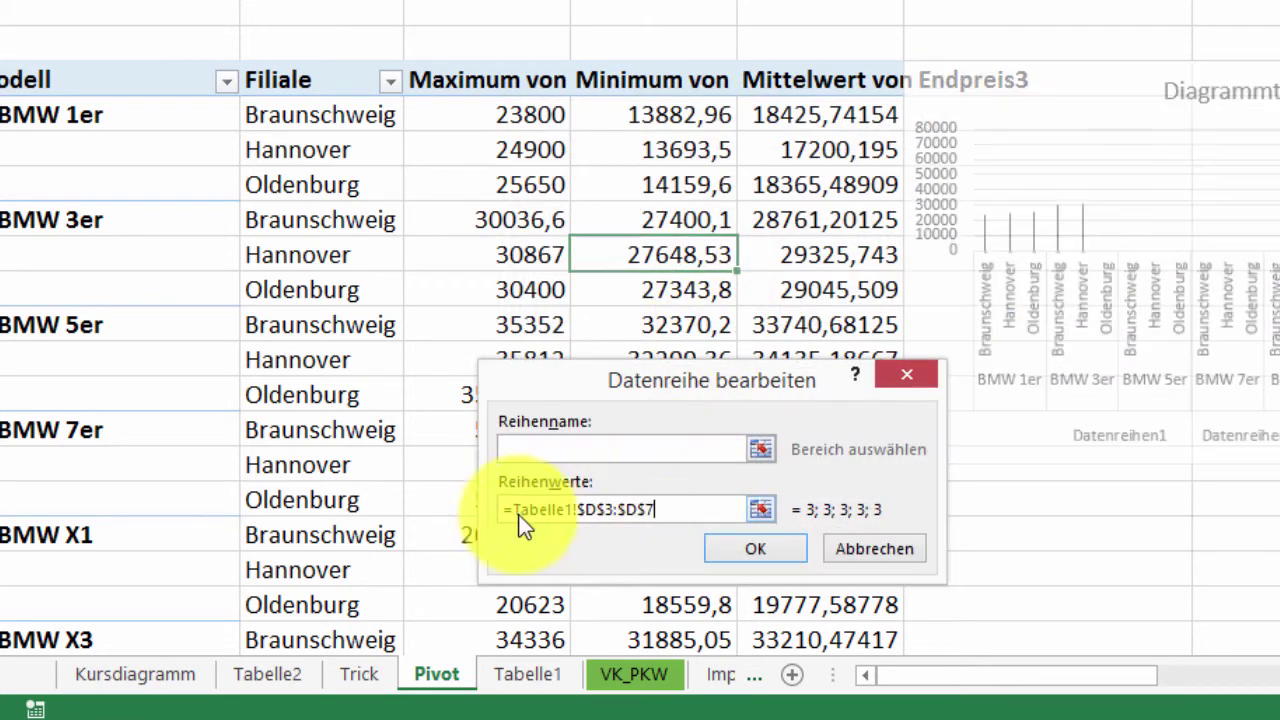
{"action": "key", "text": "BackSpace"}
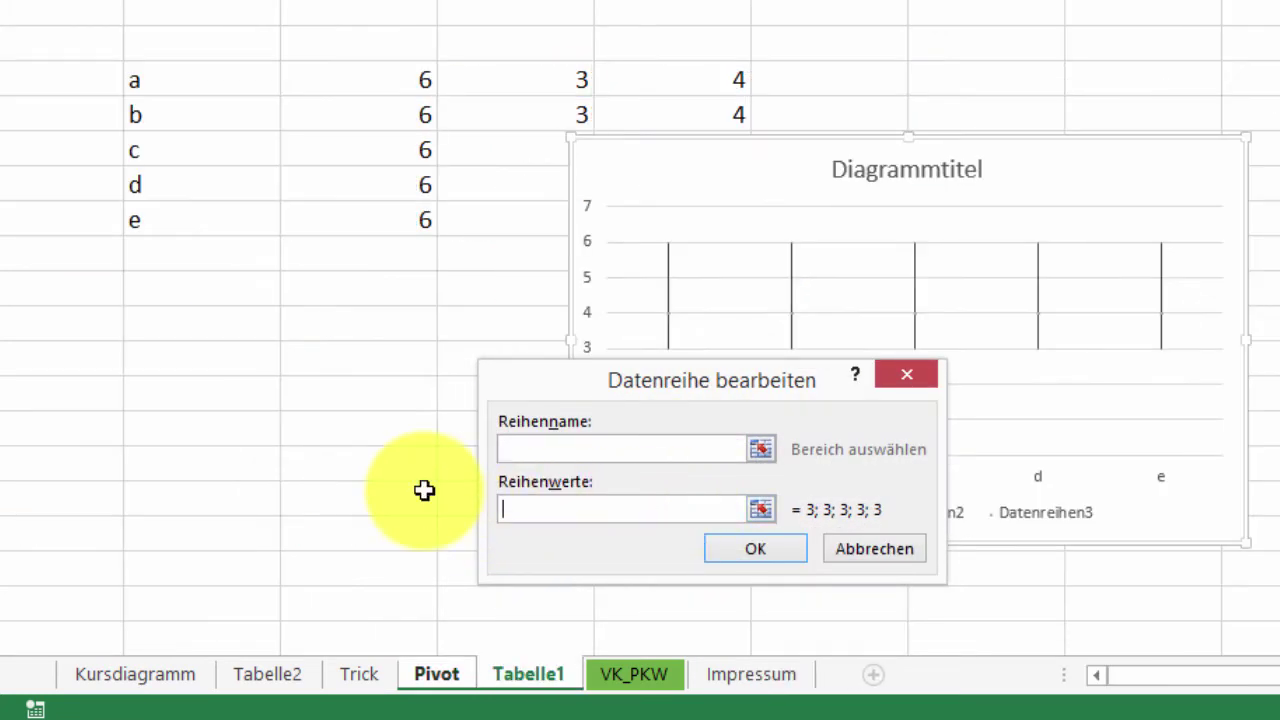
{"action": "key", "text": "F3"}
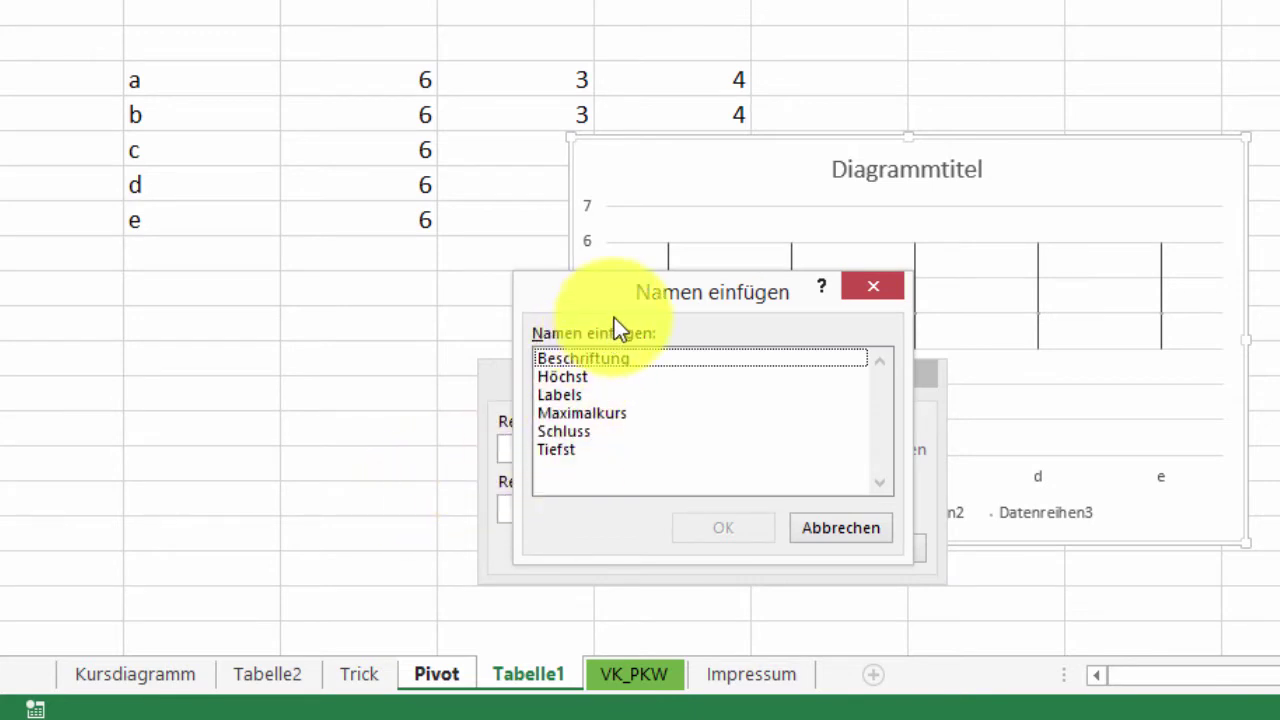
{"action": "left_click_drag", "start_coordinate": [640, 298], "coordinate": [1073, 210]}
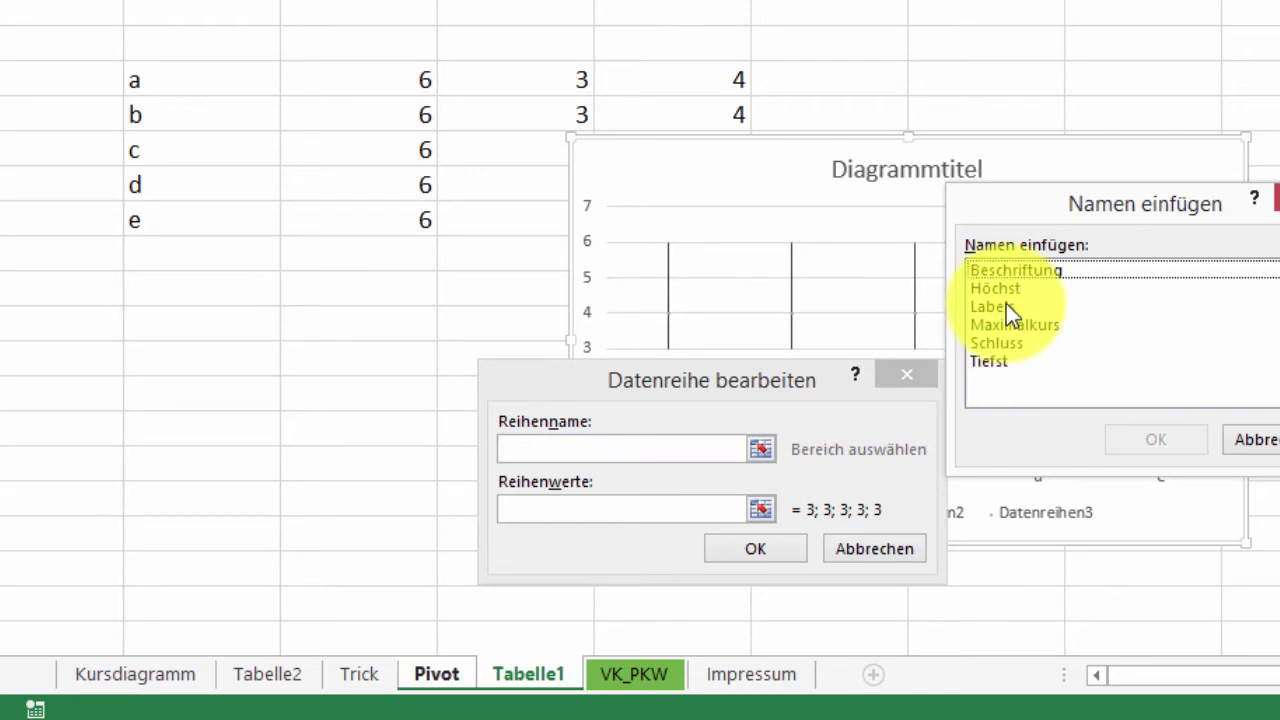
{"action": "left_click", "coordinate": [1004, 362]}
{"action": "double_click", "coordinate": [1004, 364]}
{"action": "left_click", "coordinate": [514, 510]}
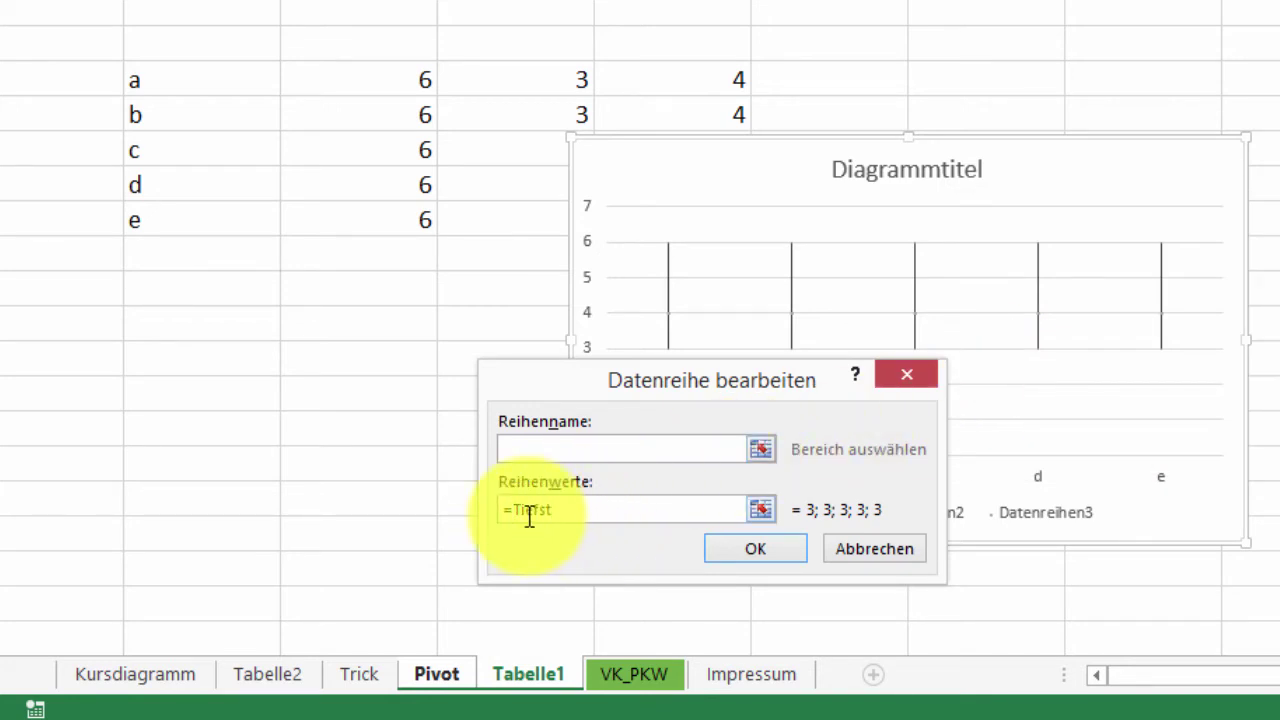
Step: Qualify the Tiefst reference with the quoted workbook name and confirm the series
{"action": "left_click", "coordinate": [565, 513]}
{"action": "left_click", "coordinate": [648, 452]}
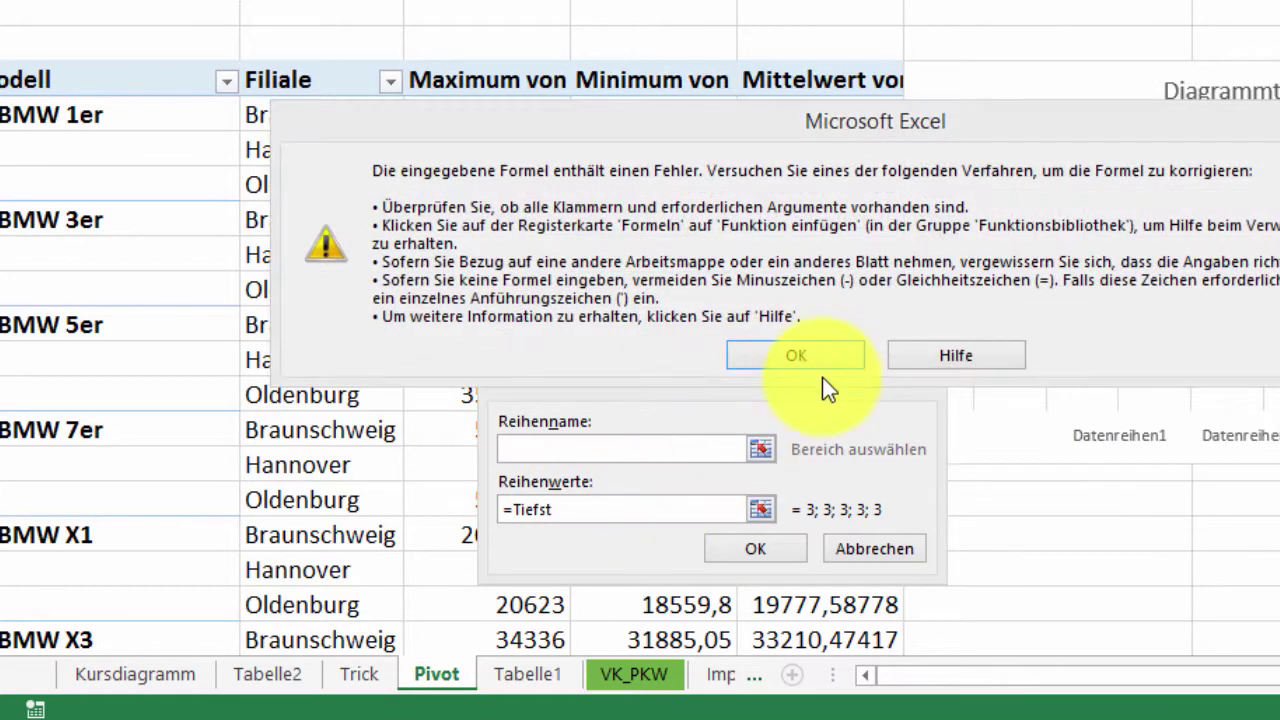
{"action": "left_click", "coordinate": [820, 362]}
{"action": "scroll", "coordinate": [822, 362], "scroll_direction": "down", "scroll_amount": 1}
{"action": "key", "text": "ctrl+shift+Left"}
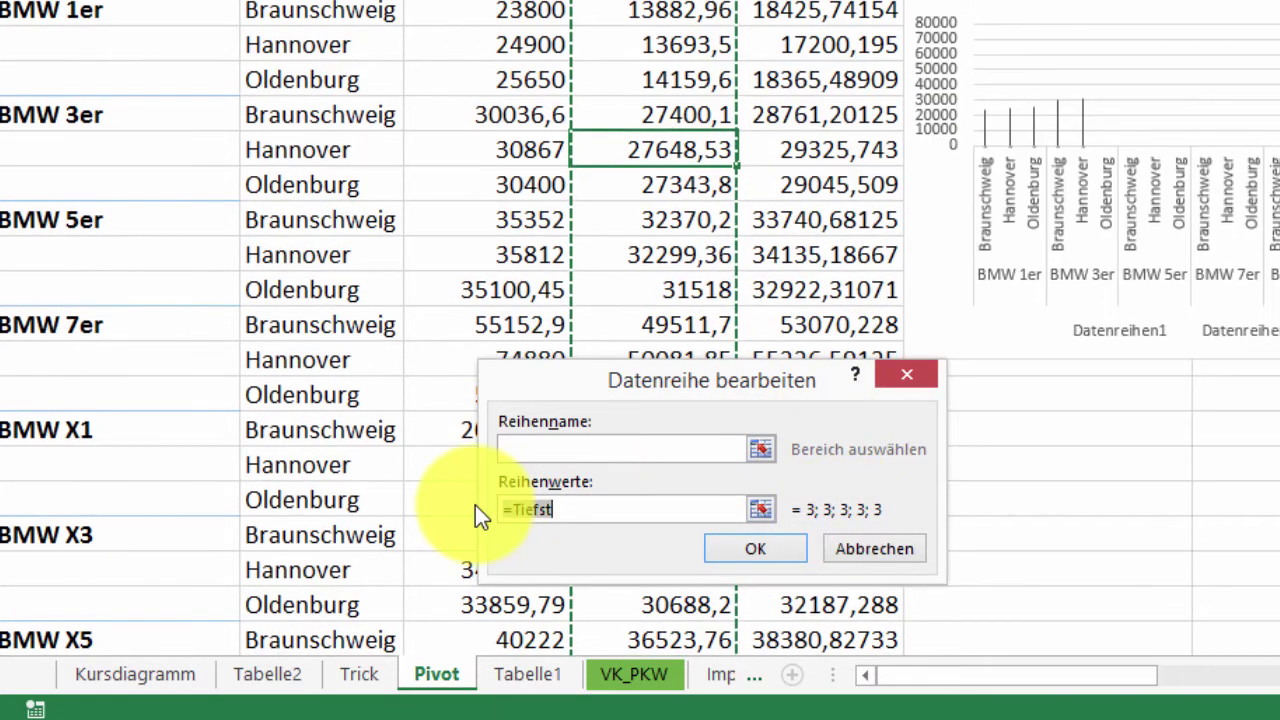
{"action": "key", "text": "BackSpace"}
{"action": "key", "text": "ctrl+v"}
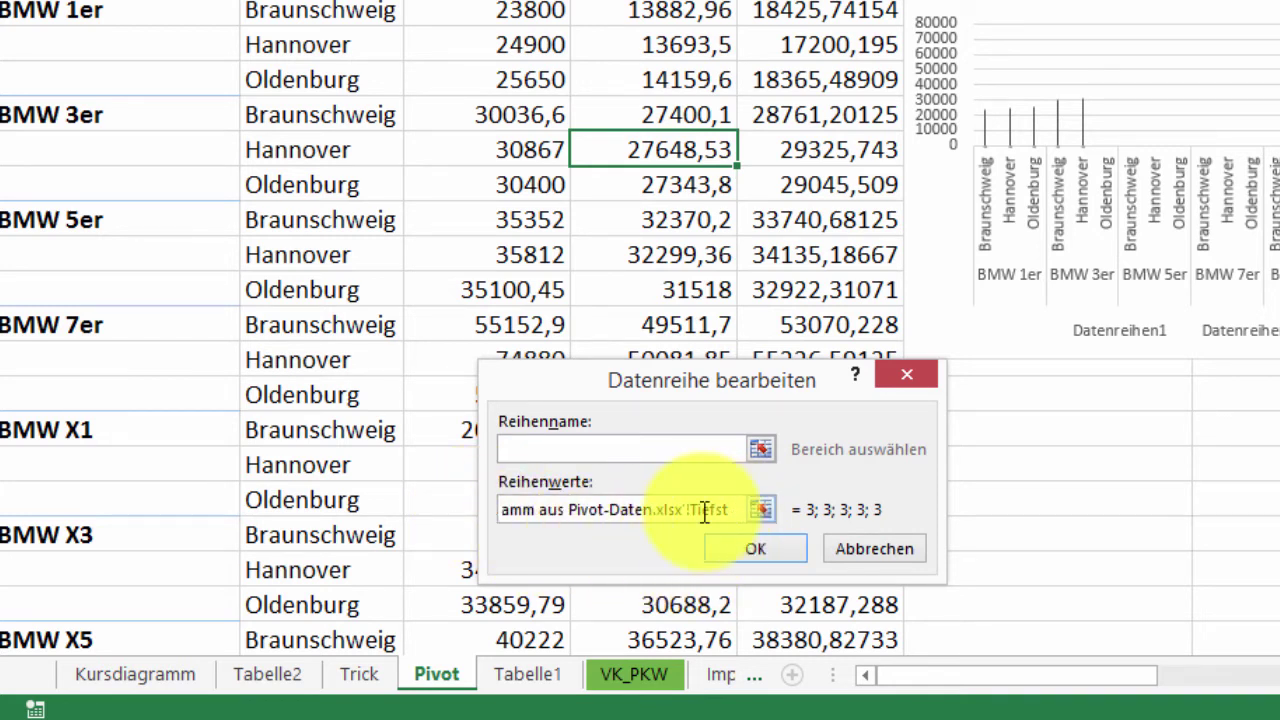
{"action": "key", "text": "Home"}
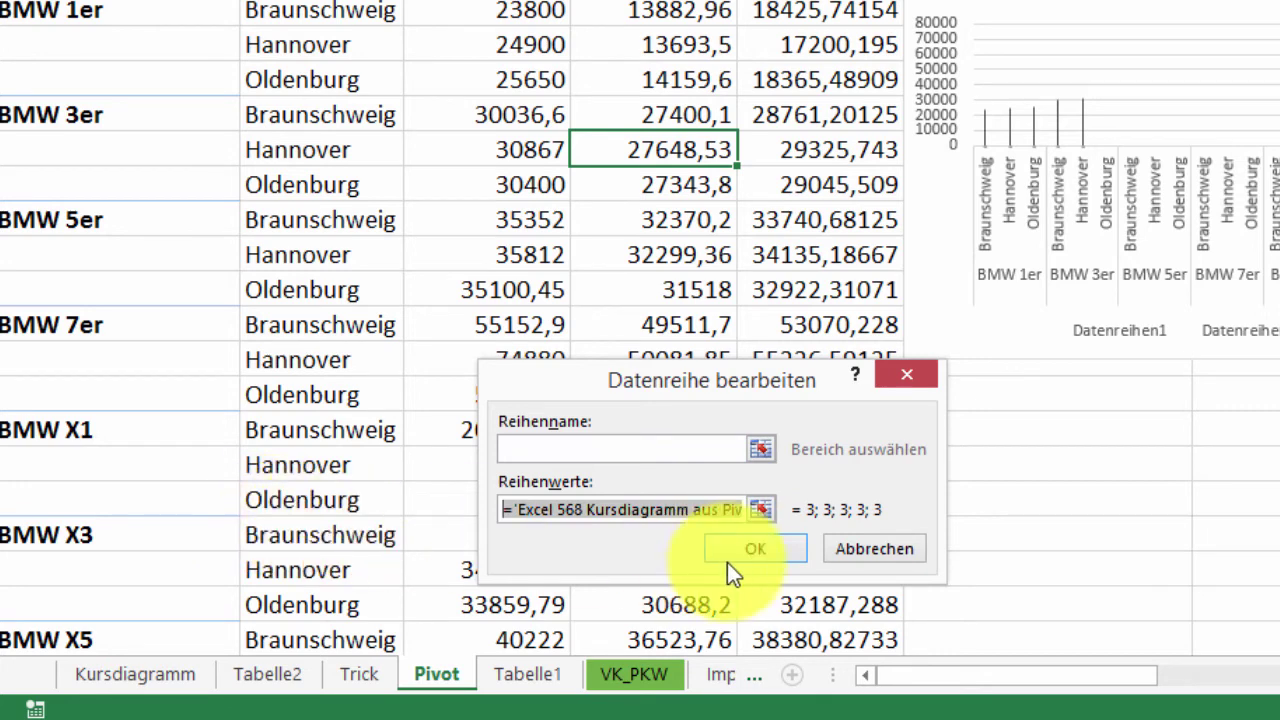
{"action": "left_click", "coordinate": [752, 558]}
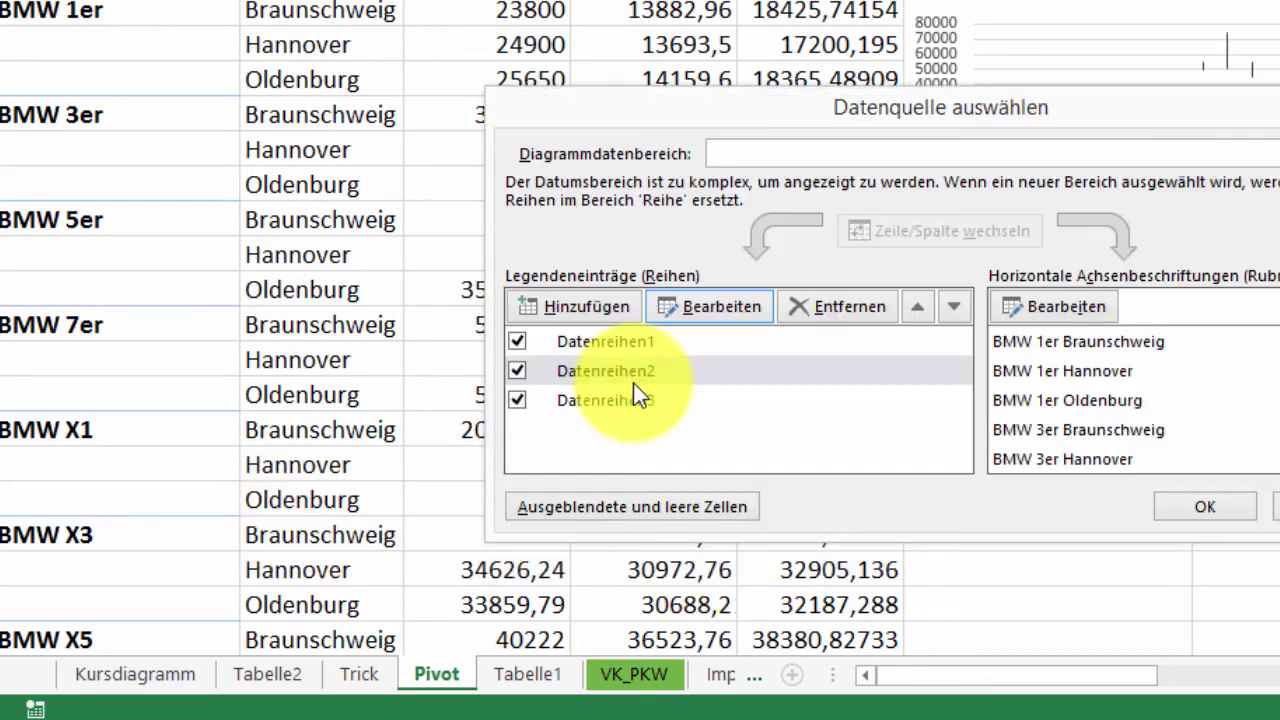
Step: Point Datenreihen3's values to the Schluss named range and apply the chart data
{"action": "left_click", "coordinate": [602, 405]}
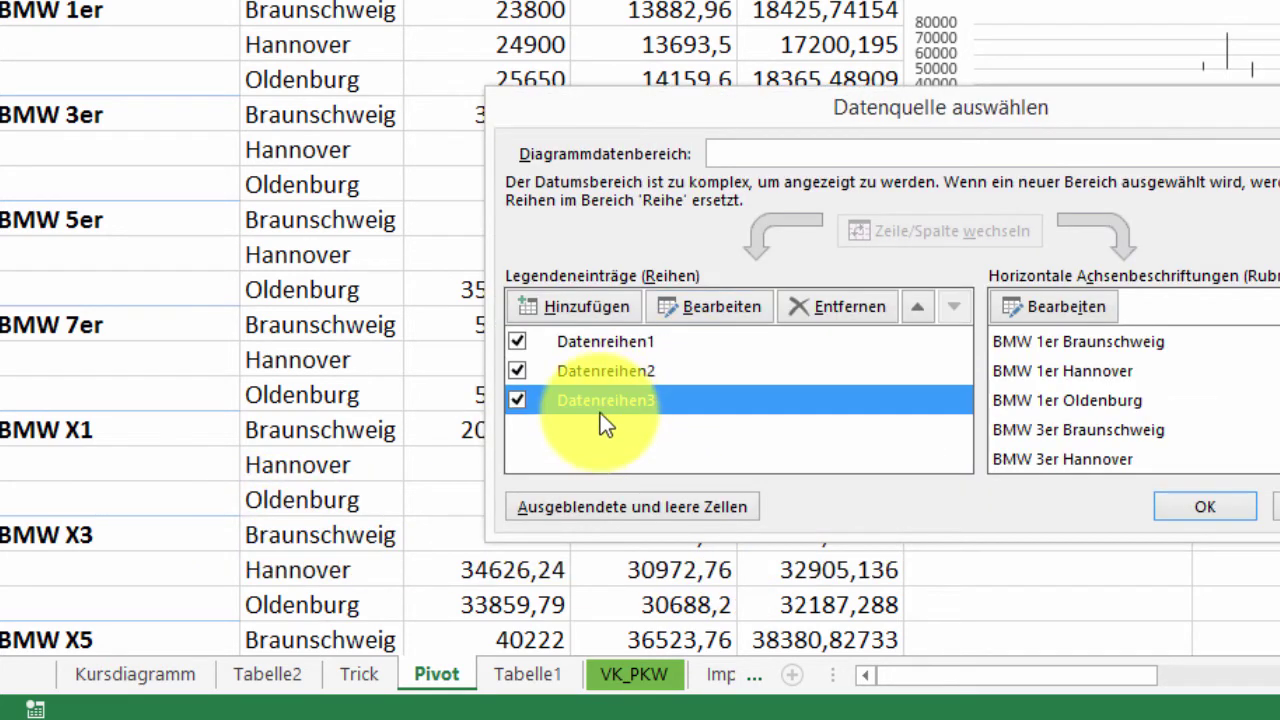
{"action": "left_click", "coordinate": [722, 308]}
{"action": "left_click_drag", "start_coordinate": [502, 510], "coordinate": [630, 510]}
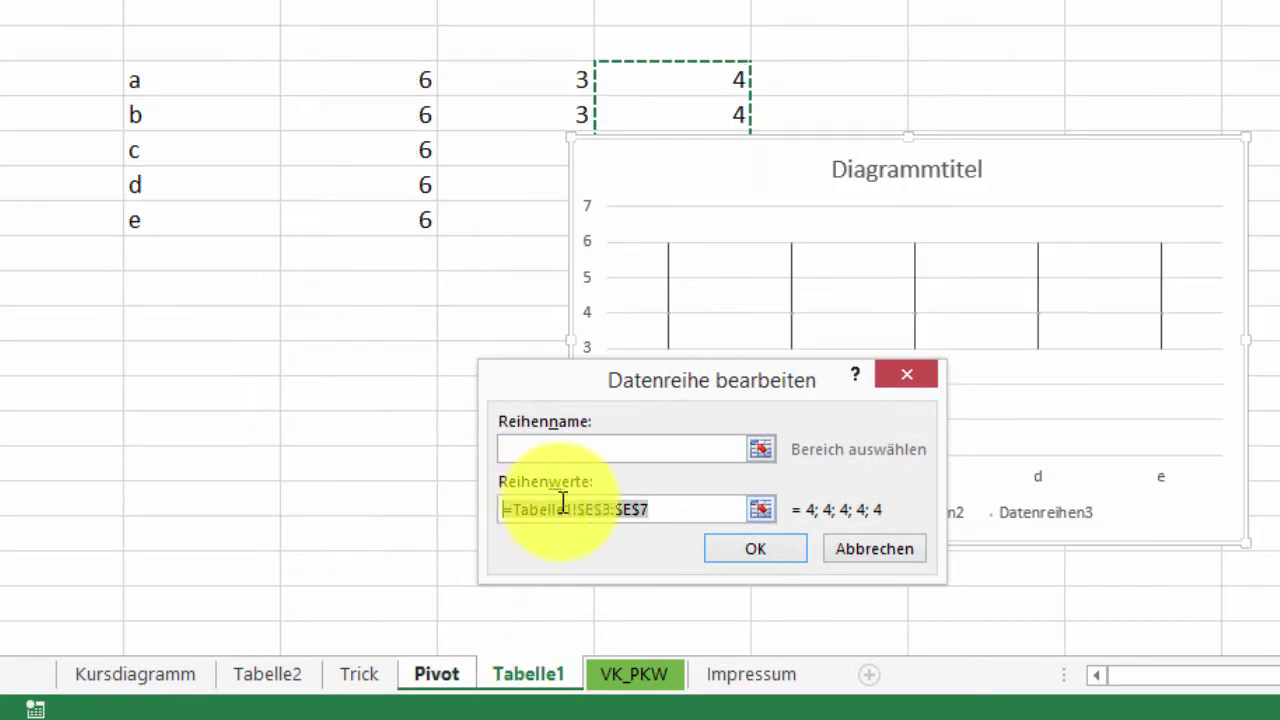
{"action": "key", "text": "ctrl+v"}
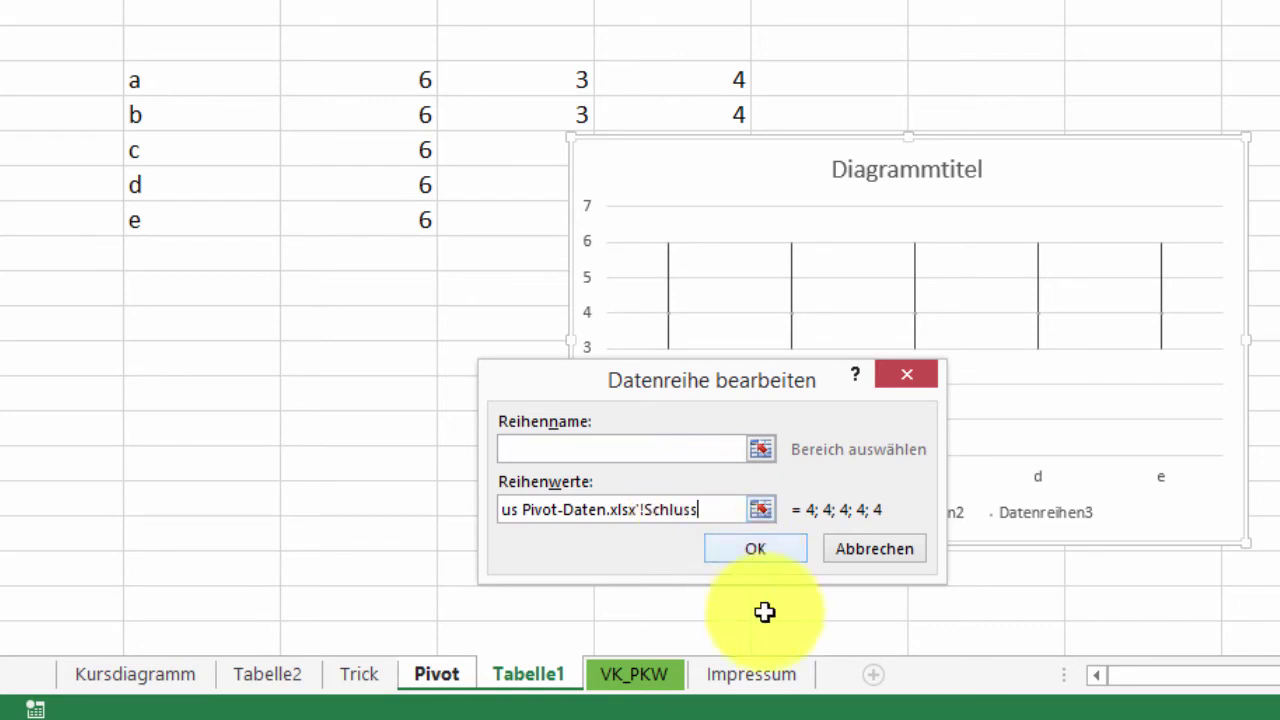
{"action": "left_click", "coordinate": [765, 547]}
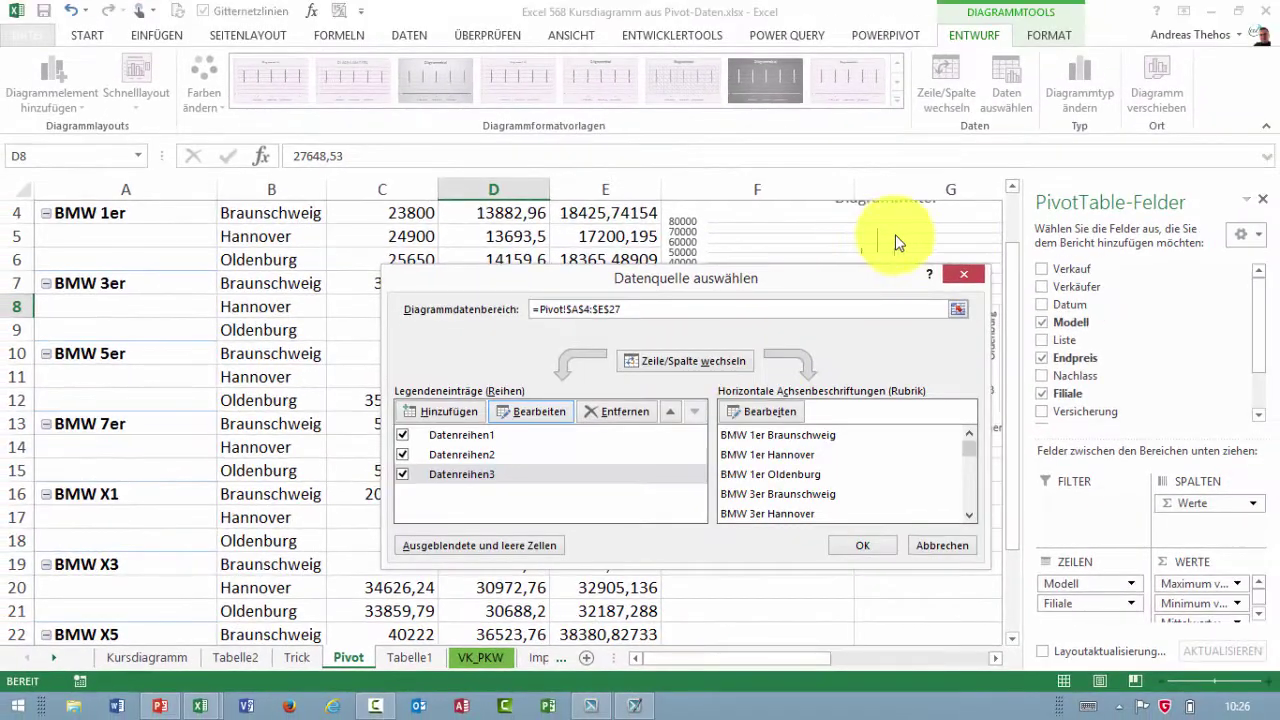
{"action": "left_click", "coordinate": [866, 541]}
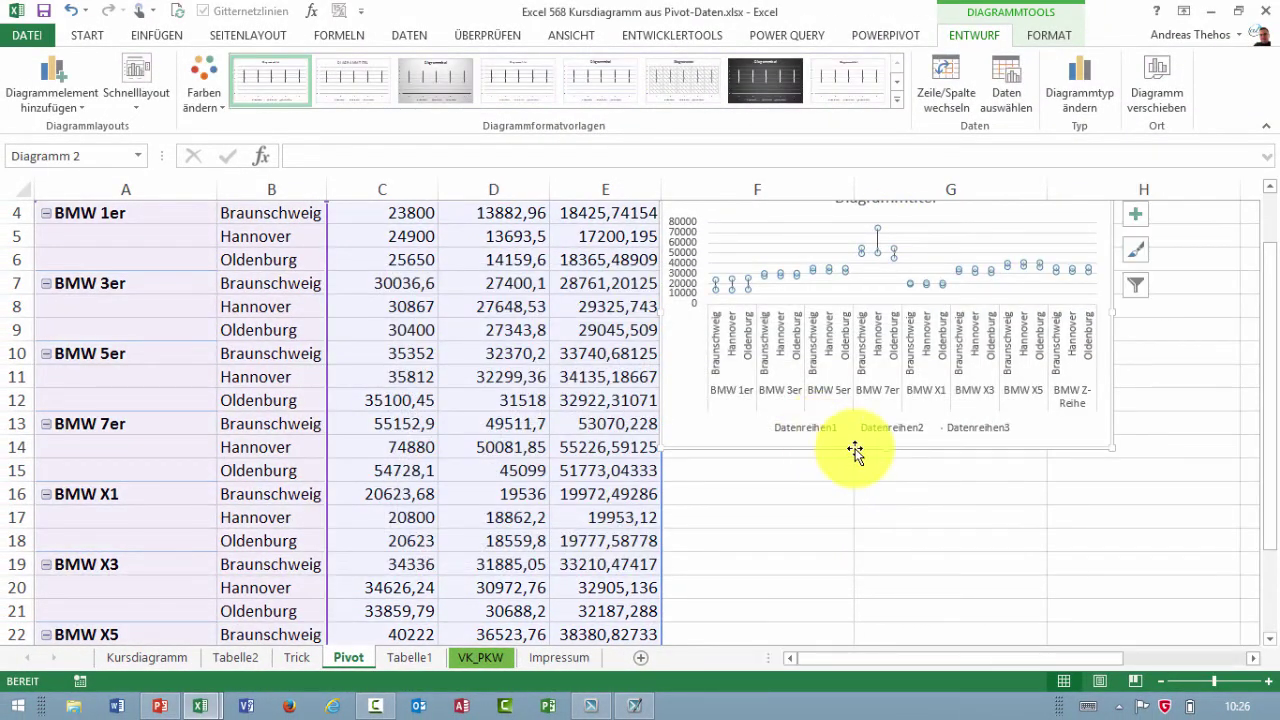
Step: Make the stock chart taller and delete its legend
{"action": "left_click_drag", "start_coordinate": [889, 450], "coordinate": [878, 619]}
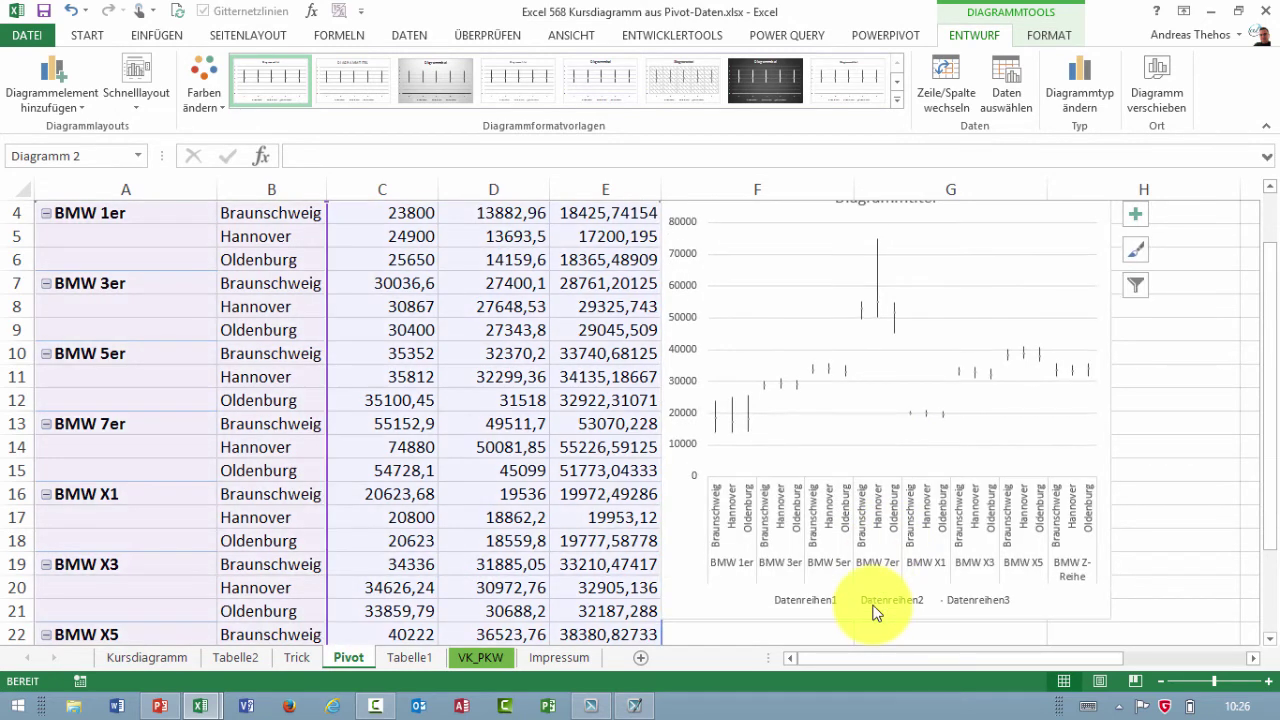
{"action": "key", "text": "Delete"}
{"action": "scroll", "coordinate": [539, 407], "scroll_direction": "up", "scroll_amount": 1}
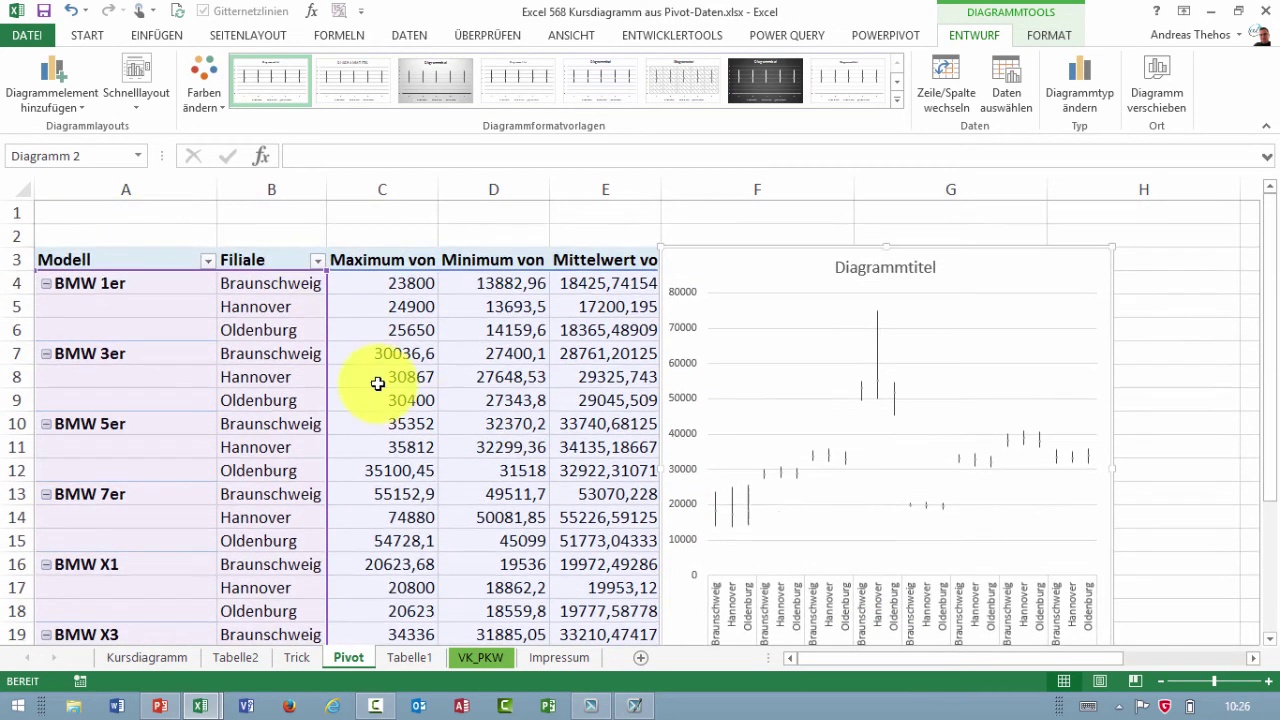
Step: Filter Filiale to exclude Hannover, leaving Braunschweig and Oldenburg
{"action": "left_click", "coordinate": [309, 266]}
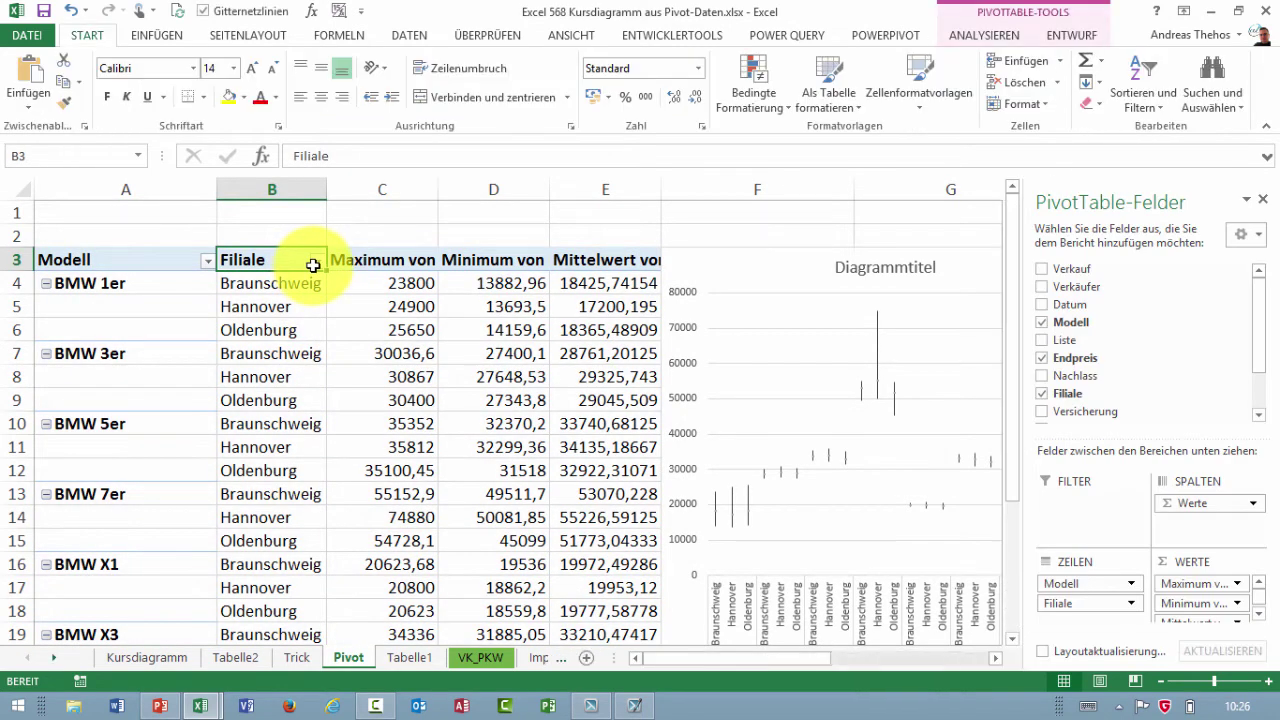
{"action": "left_click", "coordinate": [318, 262]}
{"action": "left_click", "coordinate": [150, 473]}
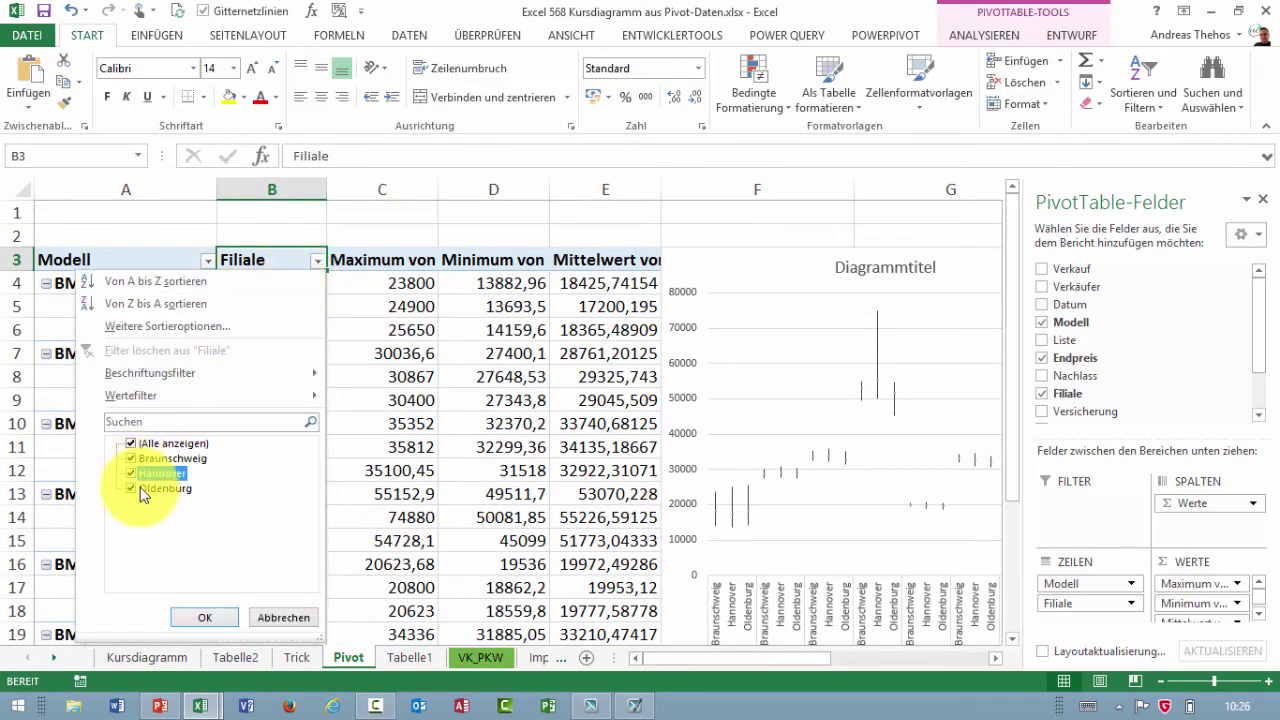
{"action": "left_click", "coordinate": [206, 620]}
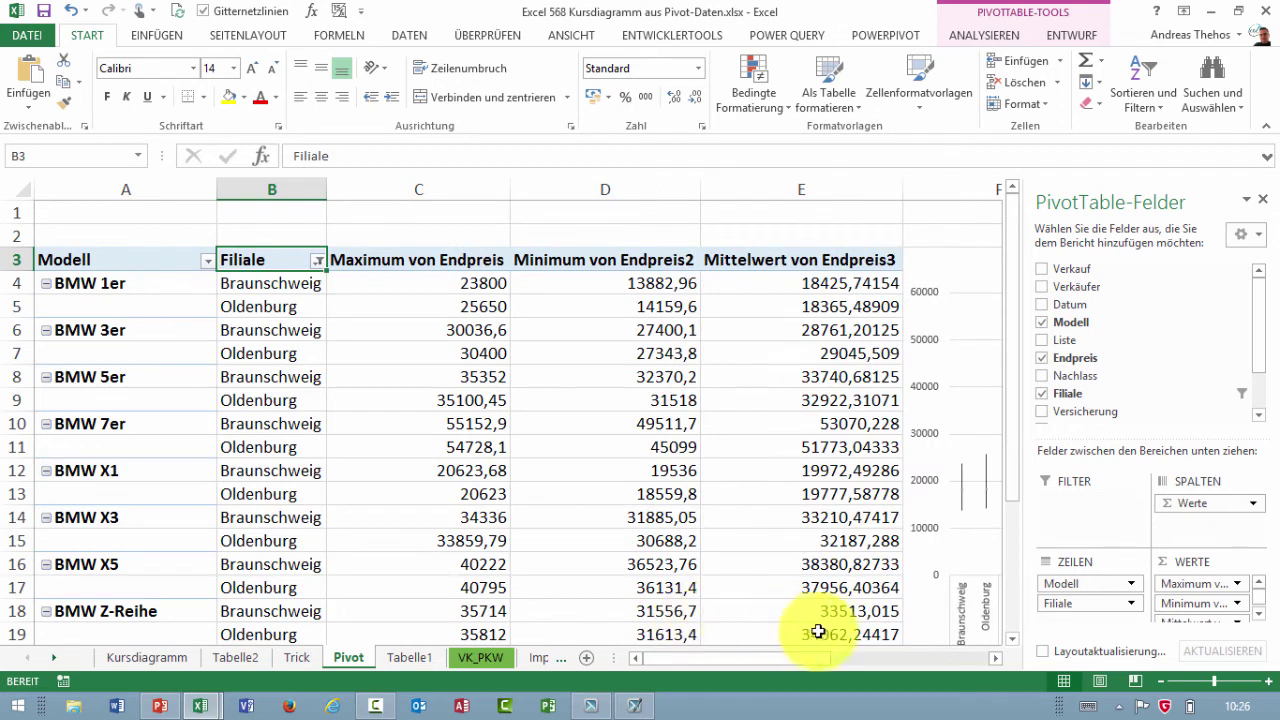
{"action": "left_click_drag", "start_coordinate": [774, 661], "coordinate": [869, 659]}
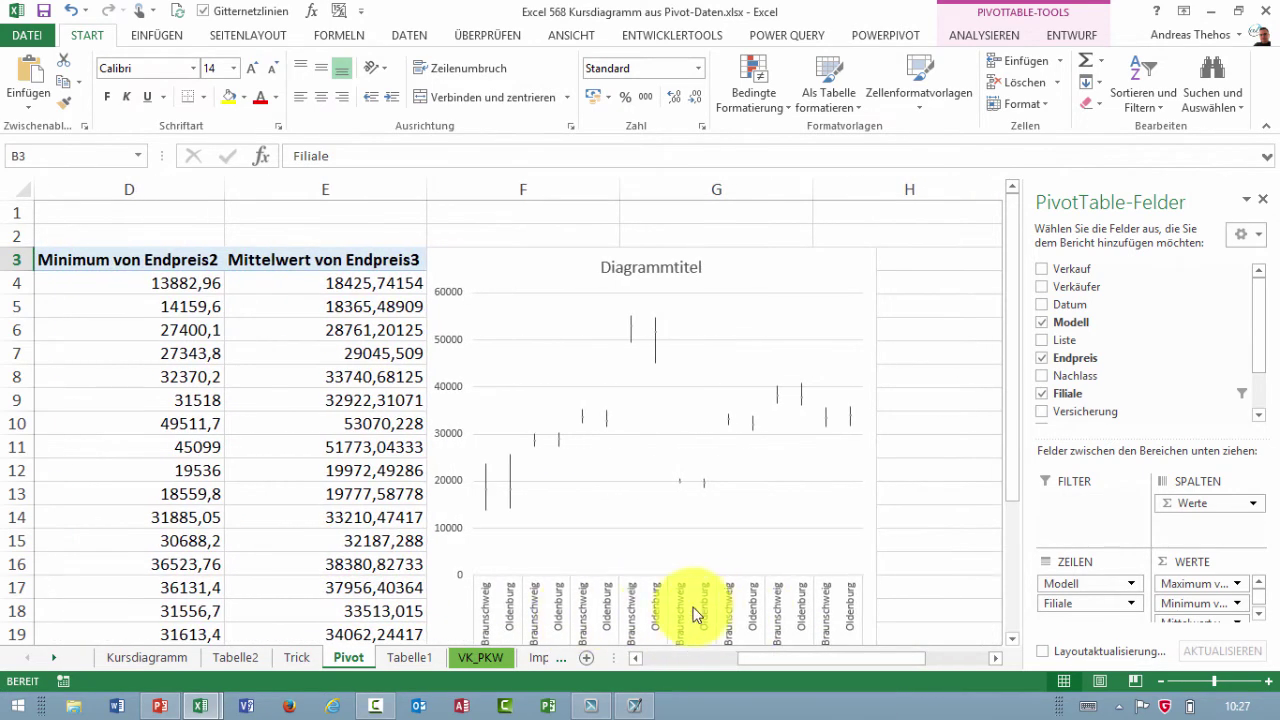
{"action": "scroll", "coordinate": [820, 560], "scroll_direction": "down", "scroll_amount": 2}
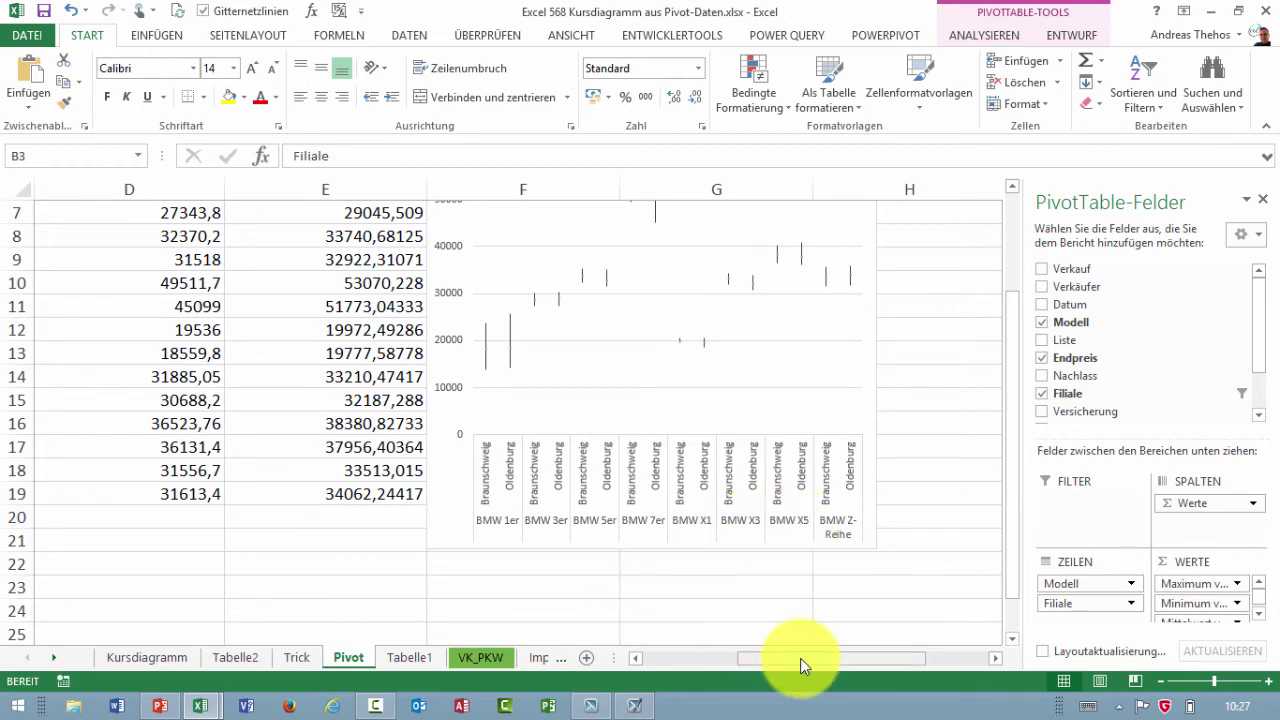
{"action": "left_click_drag", "start_coordinate": [800, 658], "coordinate": [657, 659]}
{"action": "scroll", "coordinate": [177, 356], "scroll_direction": "up", "scroll_amount": 2}
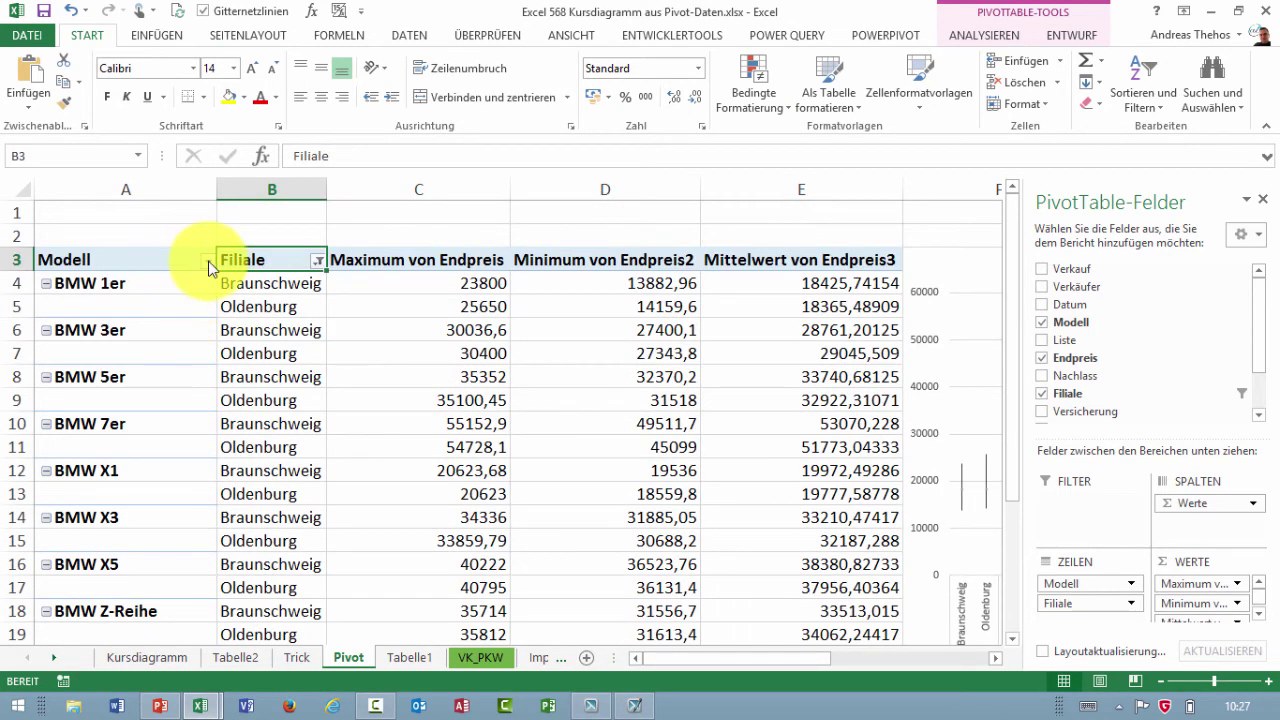
Step: Filter Modell to BMW 1er, 3er, 5er and 7er, excluding the X models
{"action": "left_click", "coordinate": [207, 260]}
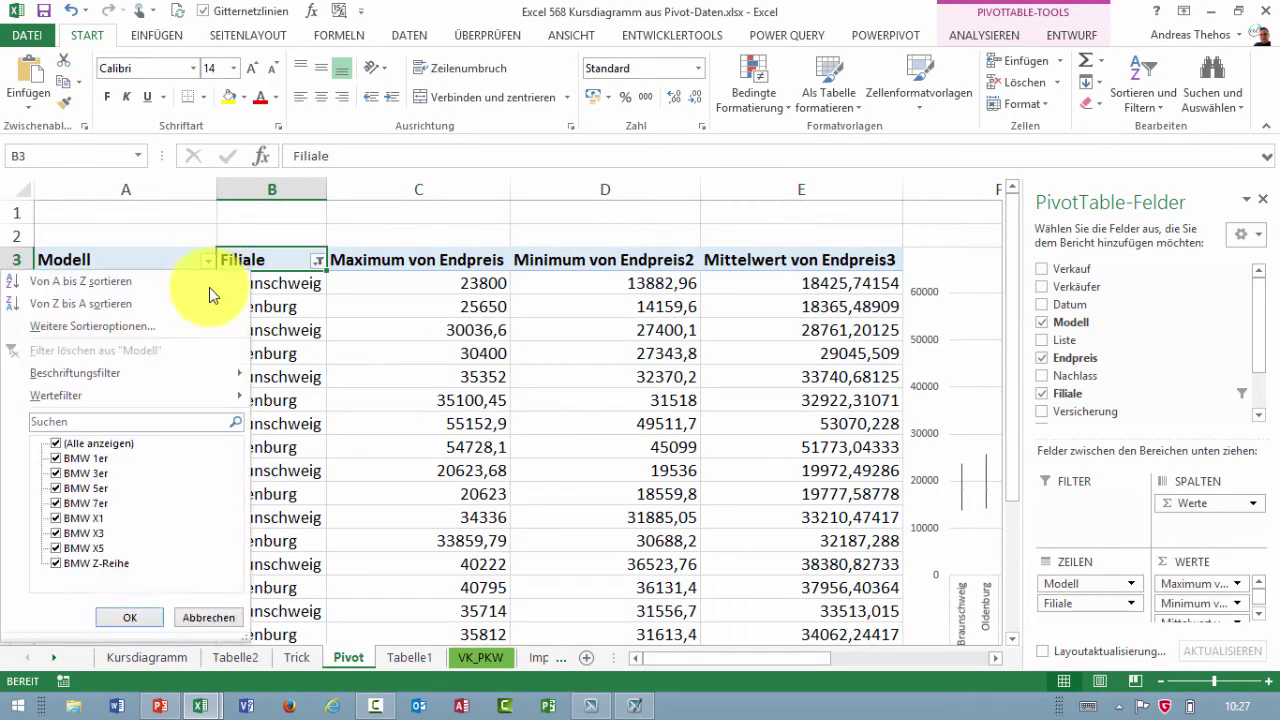
{"action": "left_click", "coordinate": [56, 533]}
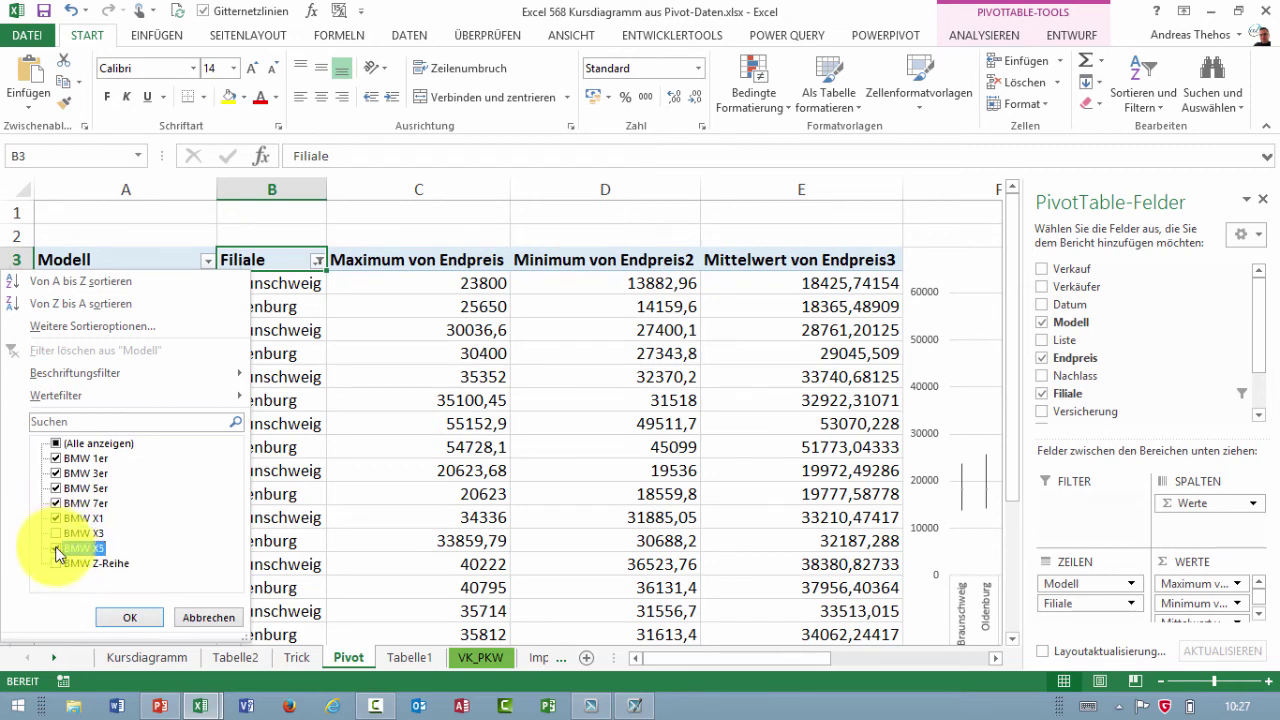
{"action": "left_click", "coordinate": [56, 533]}
{"action": "left_click", "coordinate": [150, 617]}
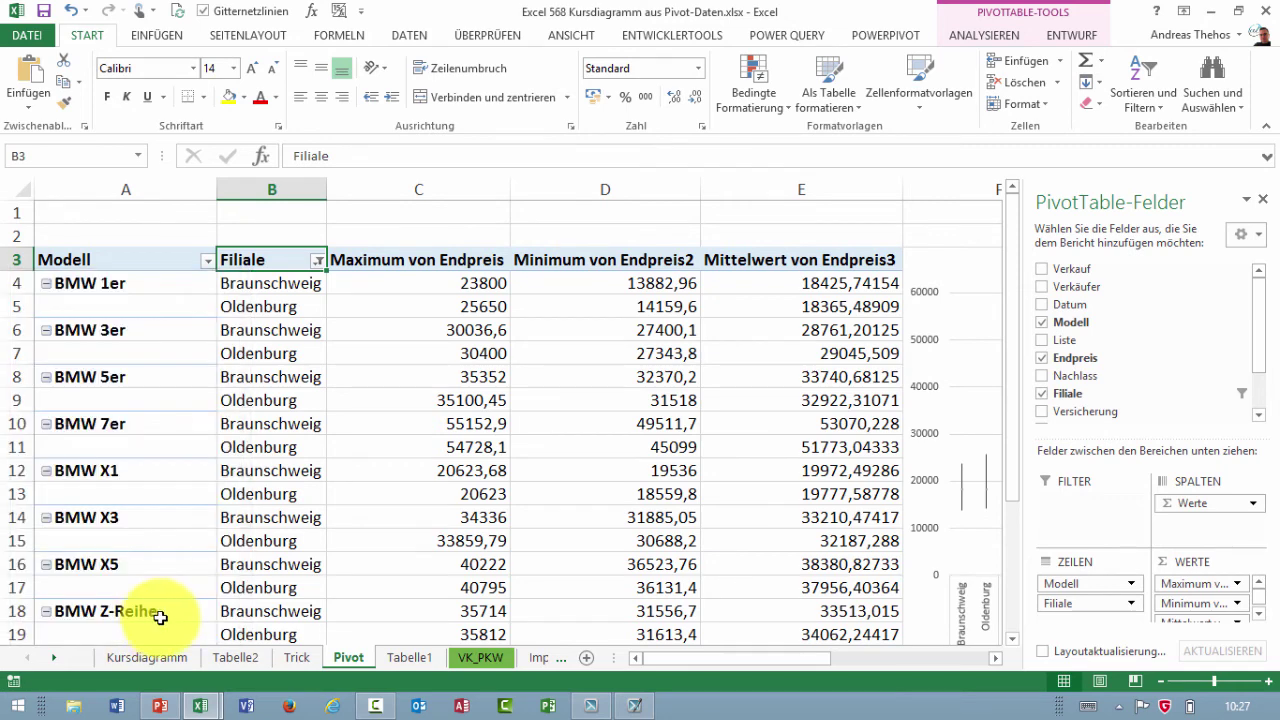
{"action": "left_click_drag", "start_coordinate": [778, 662], "coordinate": [841, 661]}
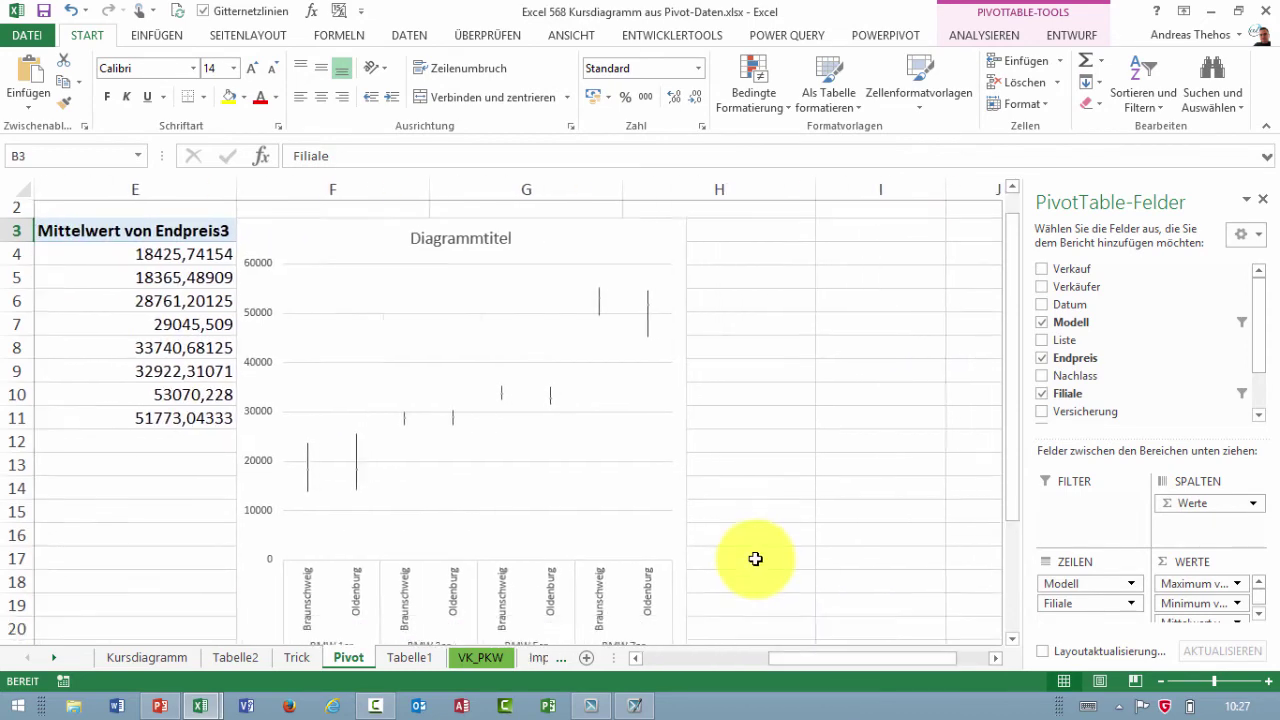
{"action": "scroll", "coordinate": [457, 514], "scroll_direction": "down", "scroll_amount": 3}
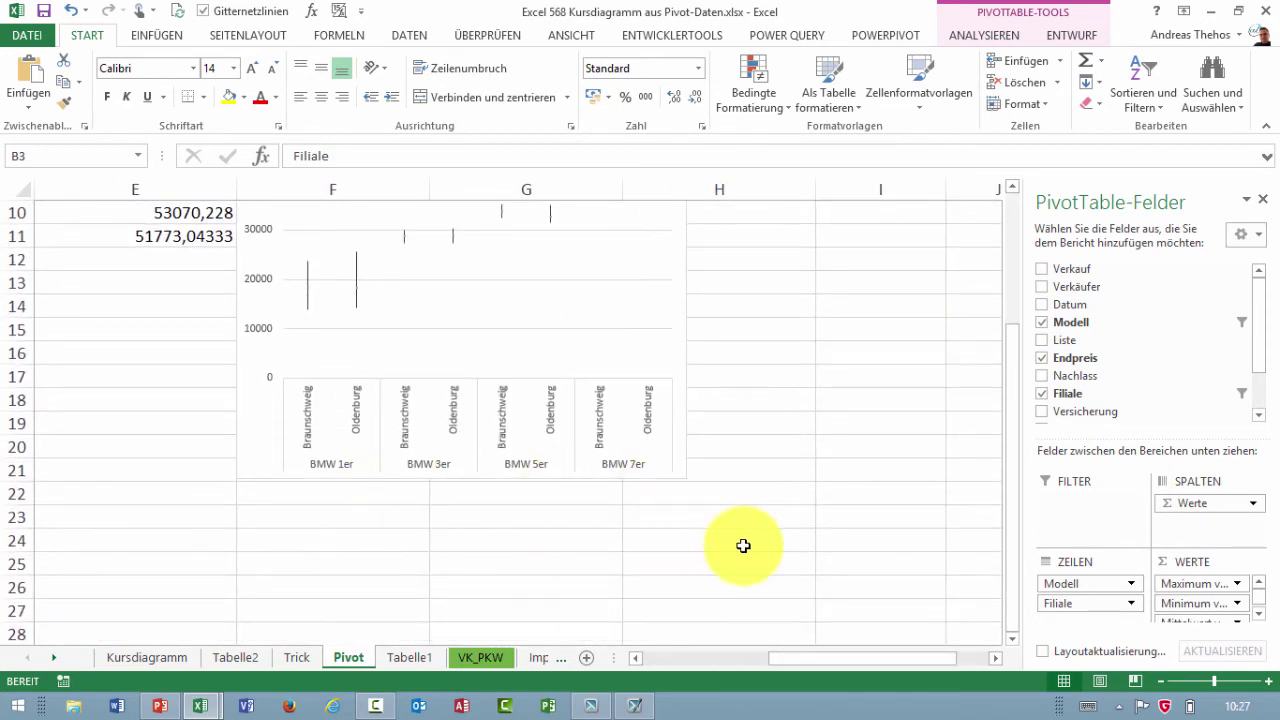
{"action": "scroll", "coordinate": [742, 543], "scroll_direction": "up", "scroll_amount": 3}
{"action": "left_click_drag", "start_coordinate": [809, 662], "coordinate": [627, 661]}
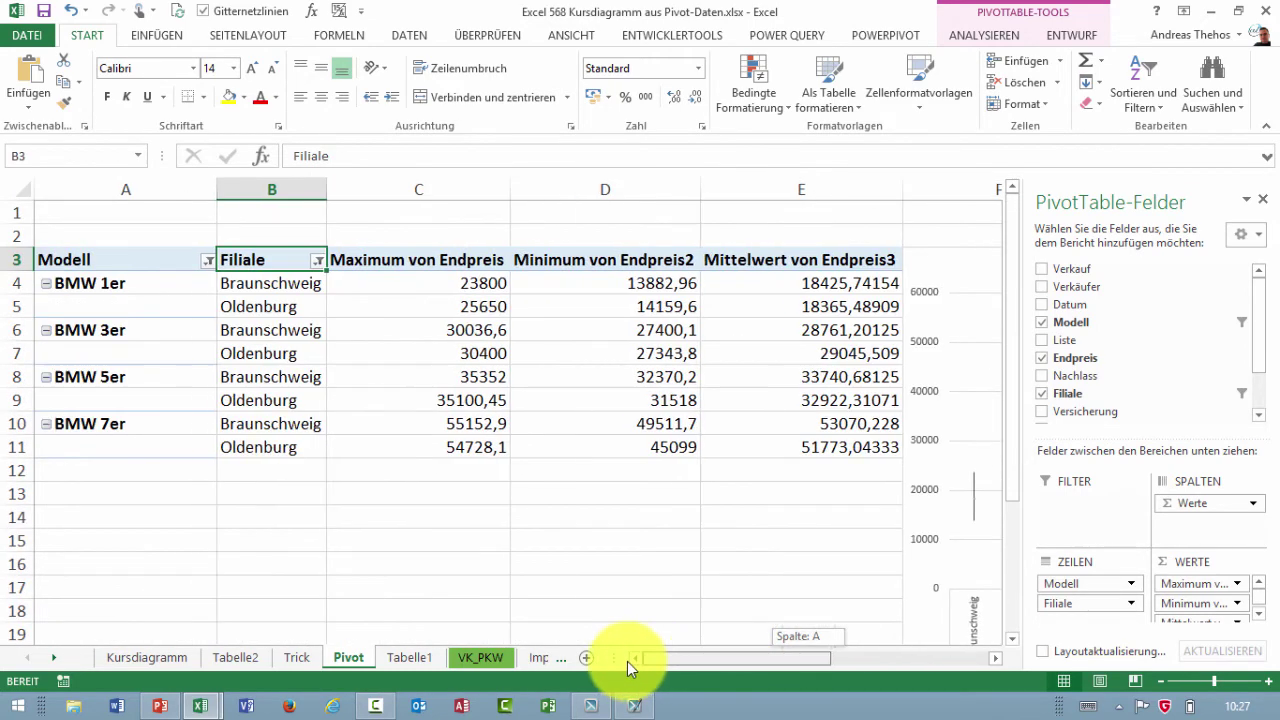
{"action": "left_click", "coordinate": [288, 400]}
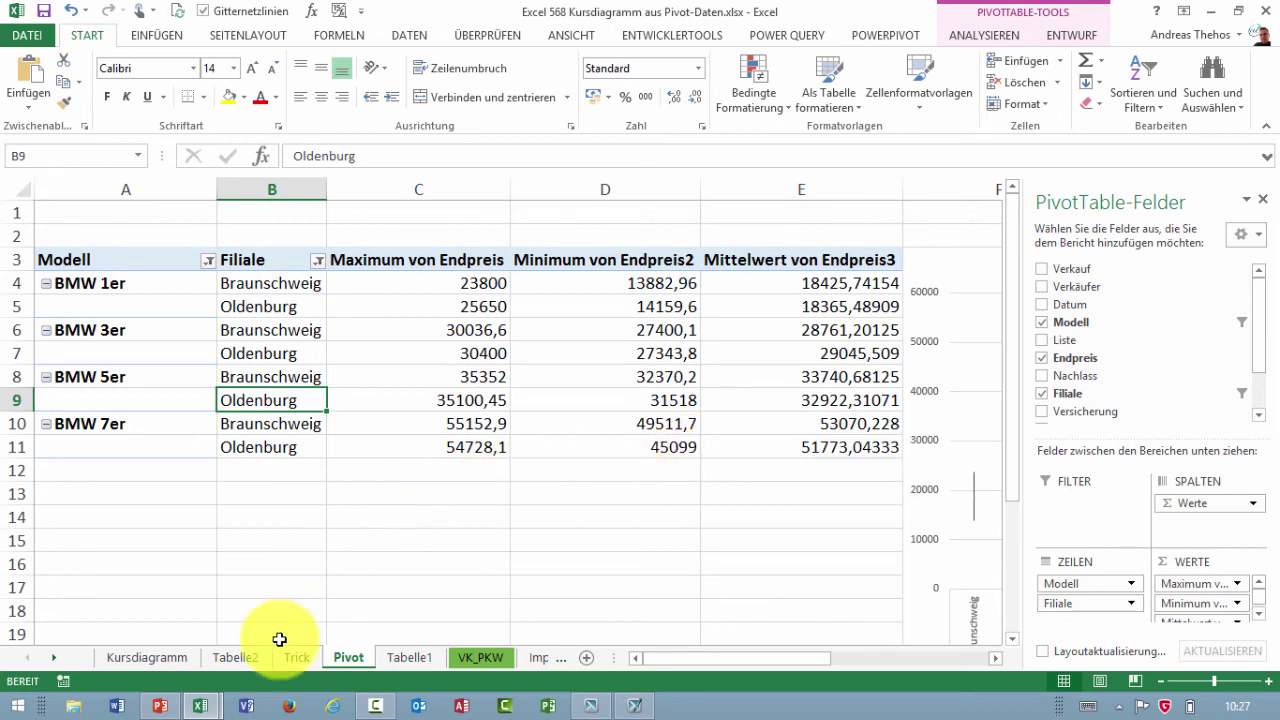
{"action": "left_click", "coordinate": [160, 658]}
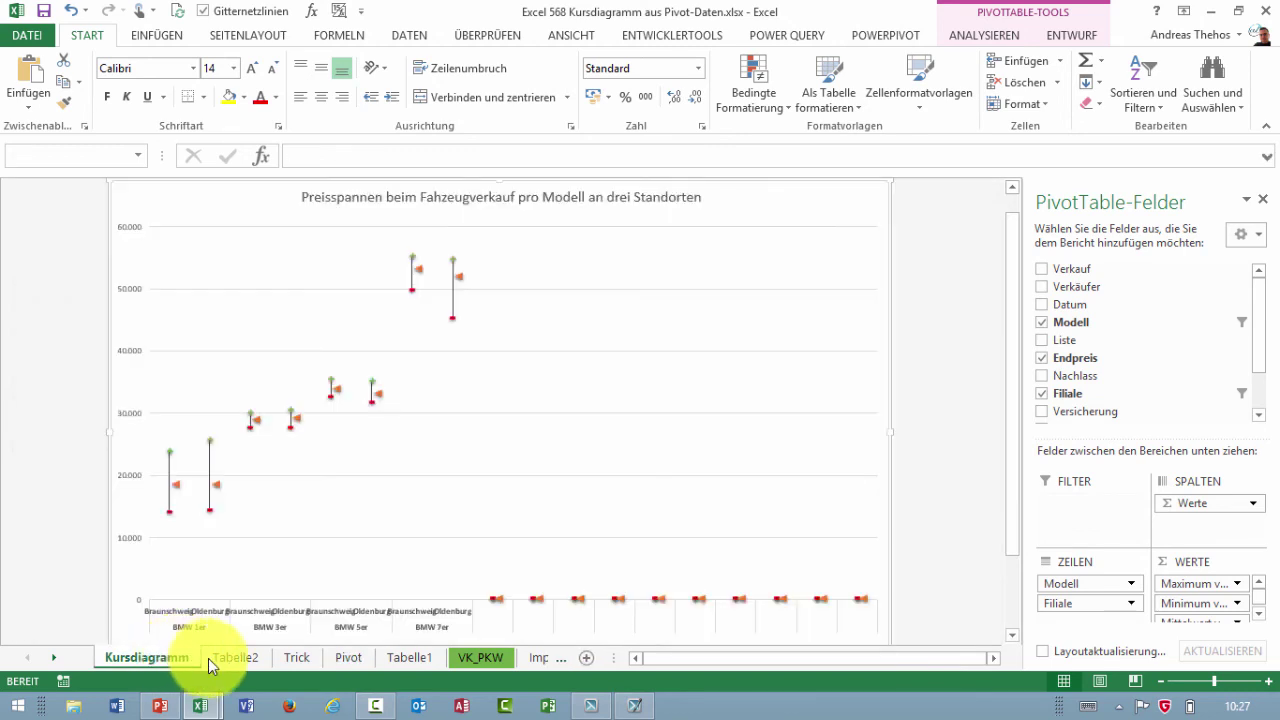
{"action": "left_click", "coordinate": [286, 662]}
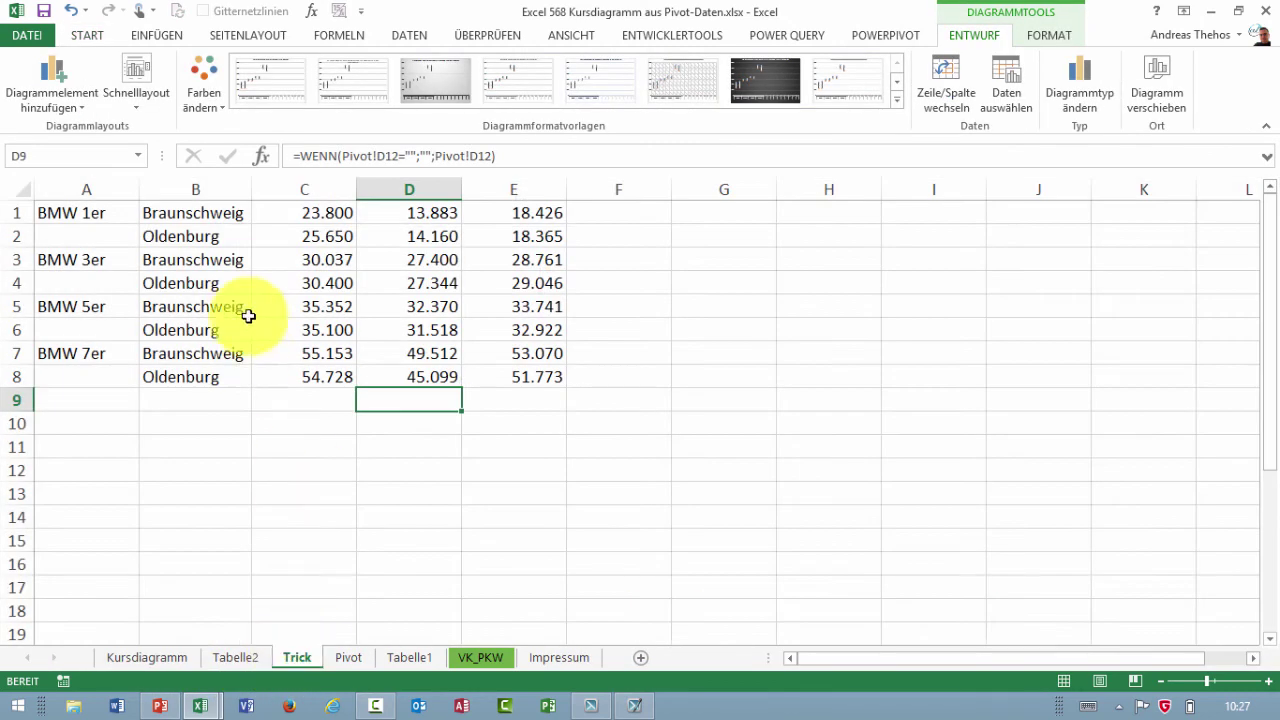
{"action": "left_click", "coordinate": [223, 281]}
{"action": "left_click", "coordinate": [122, 211]}
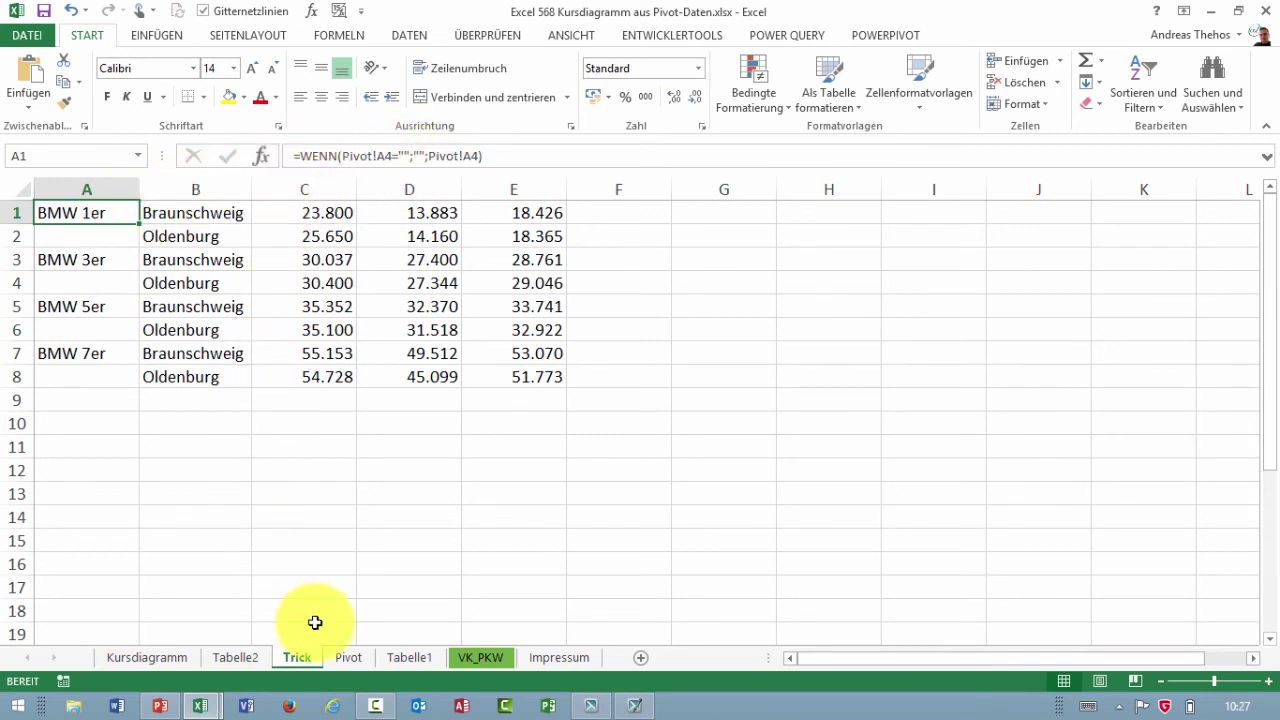
{"action": "left_click", "coordinate": [346, 657]}
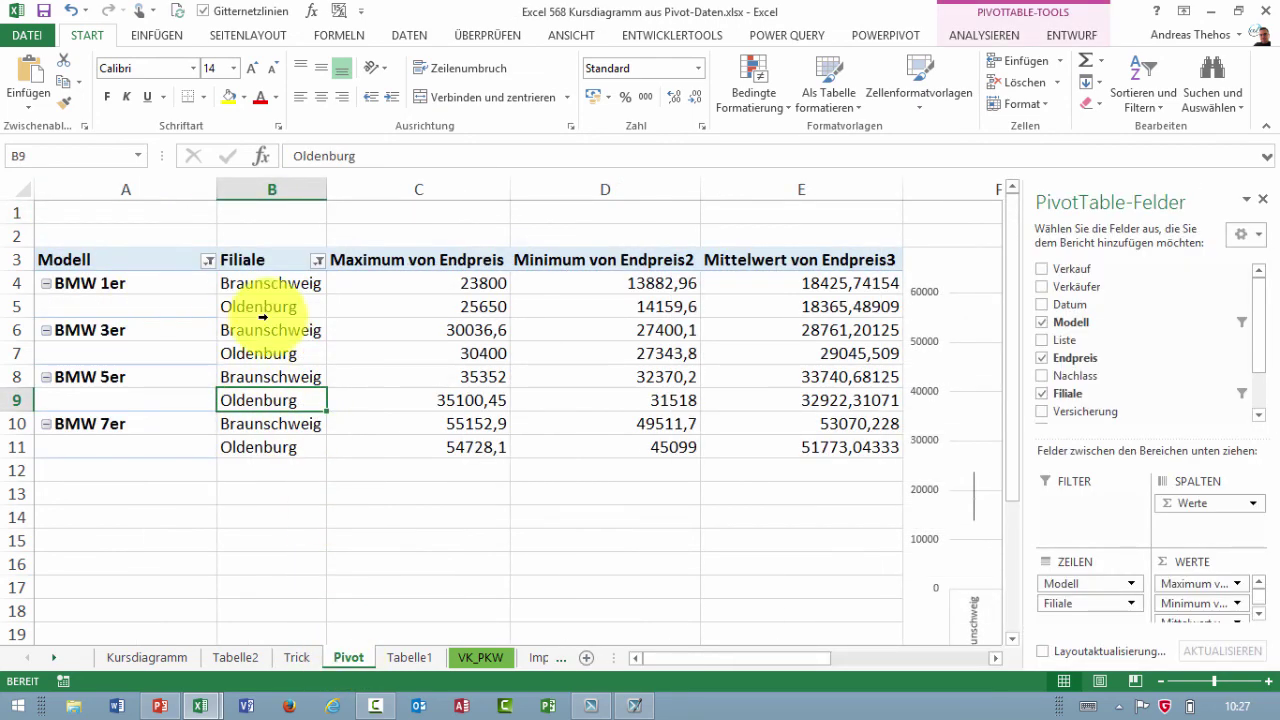